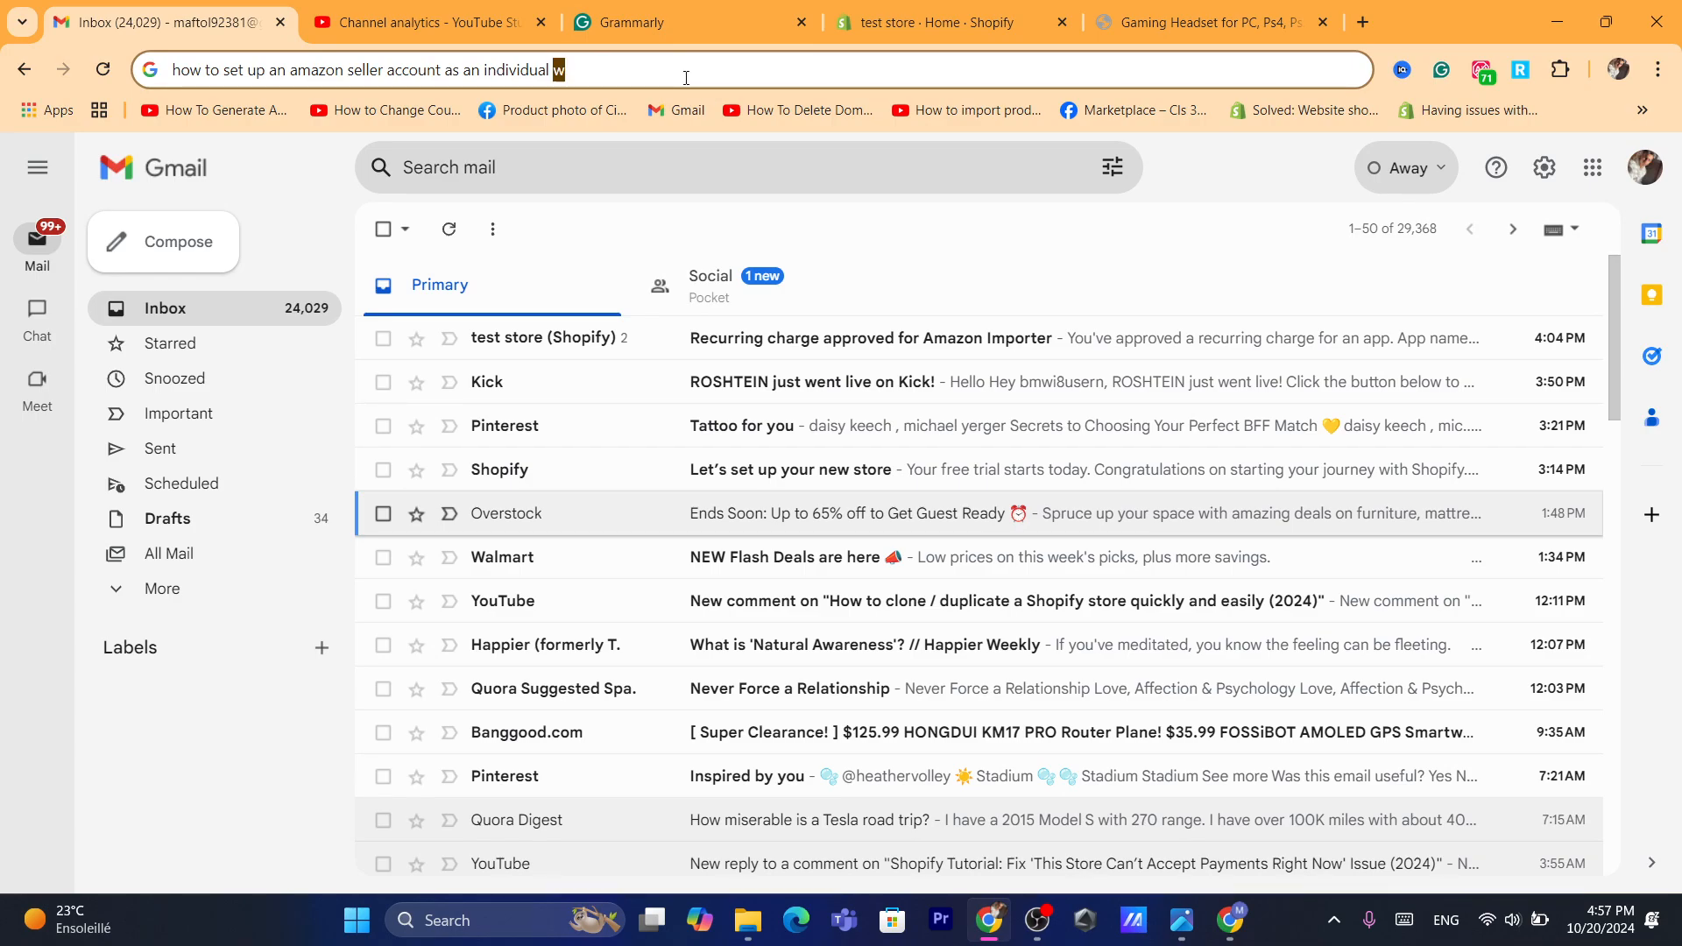
- Select the address-bar text and switch to the other Chrome window showing Amazon.com
key(ctrl+a)
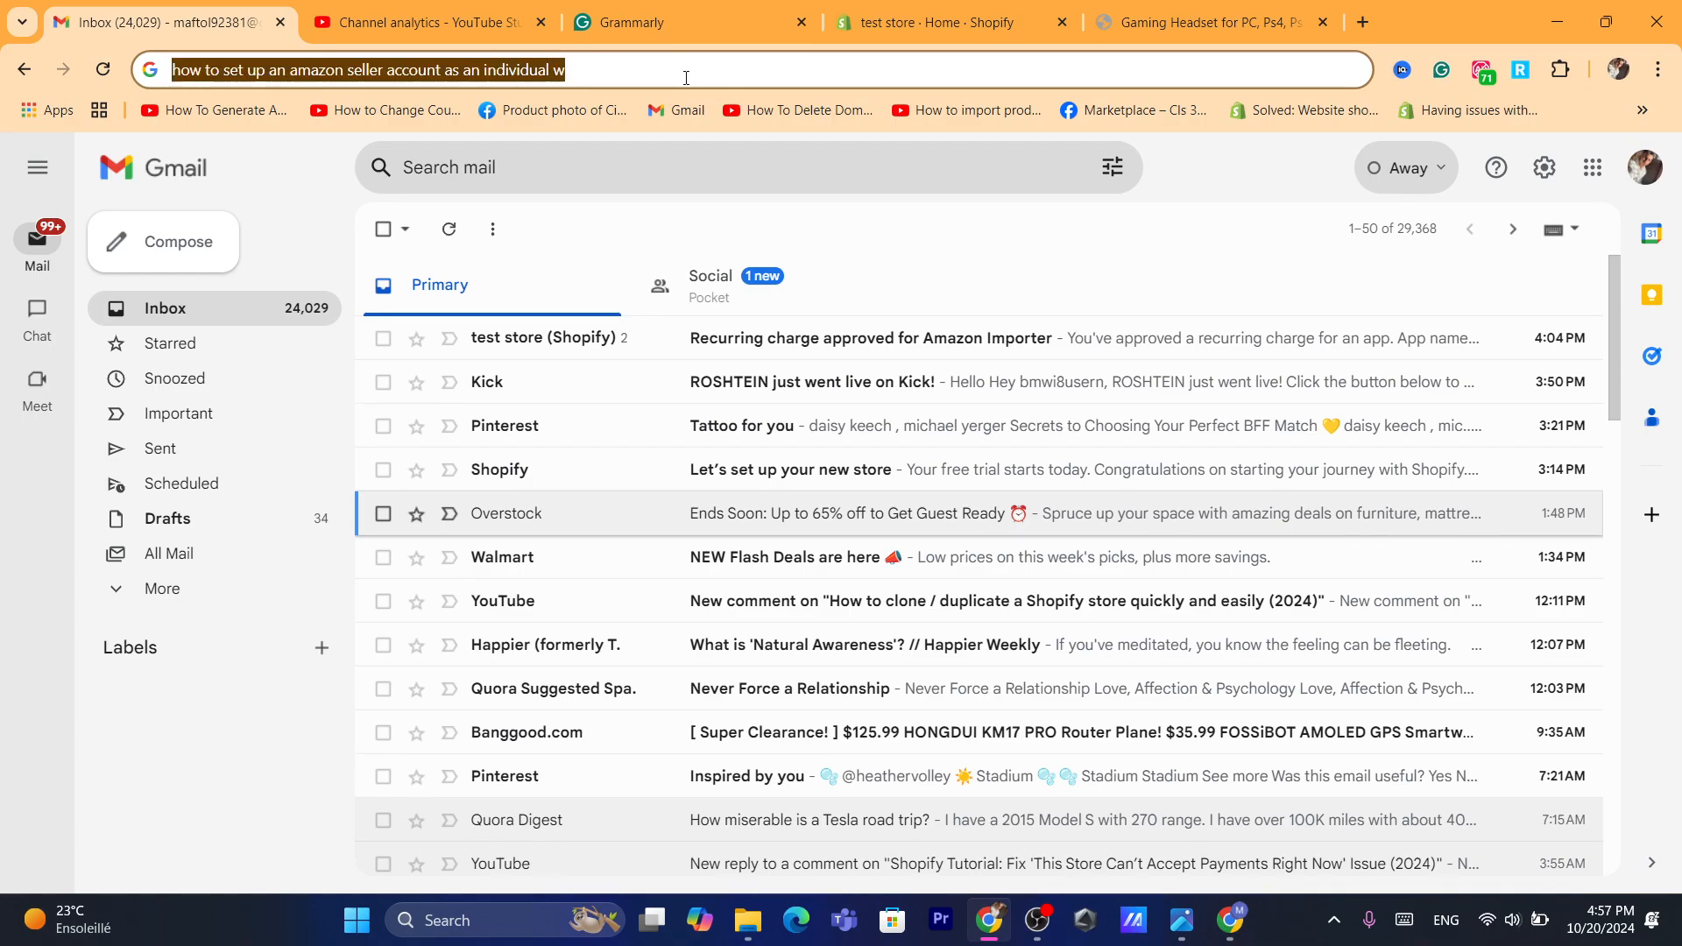
key(alt+Tab)
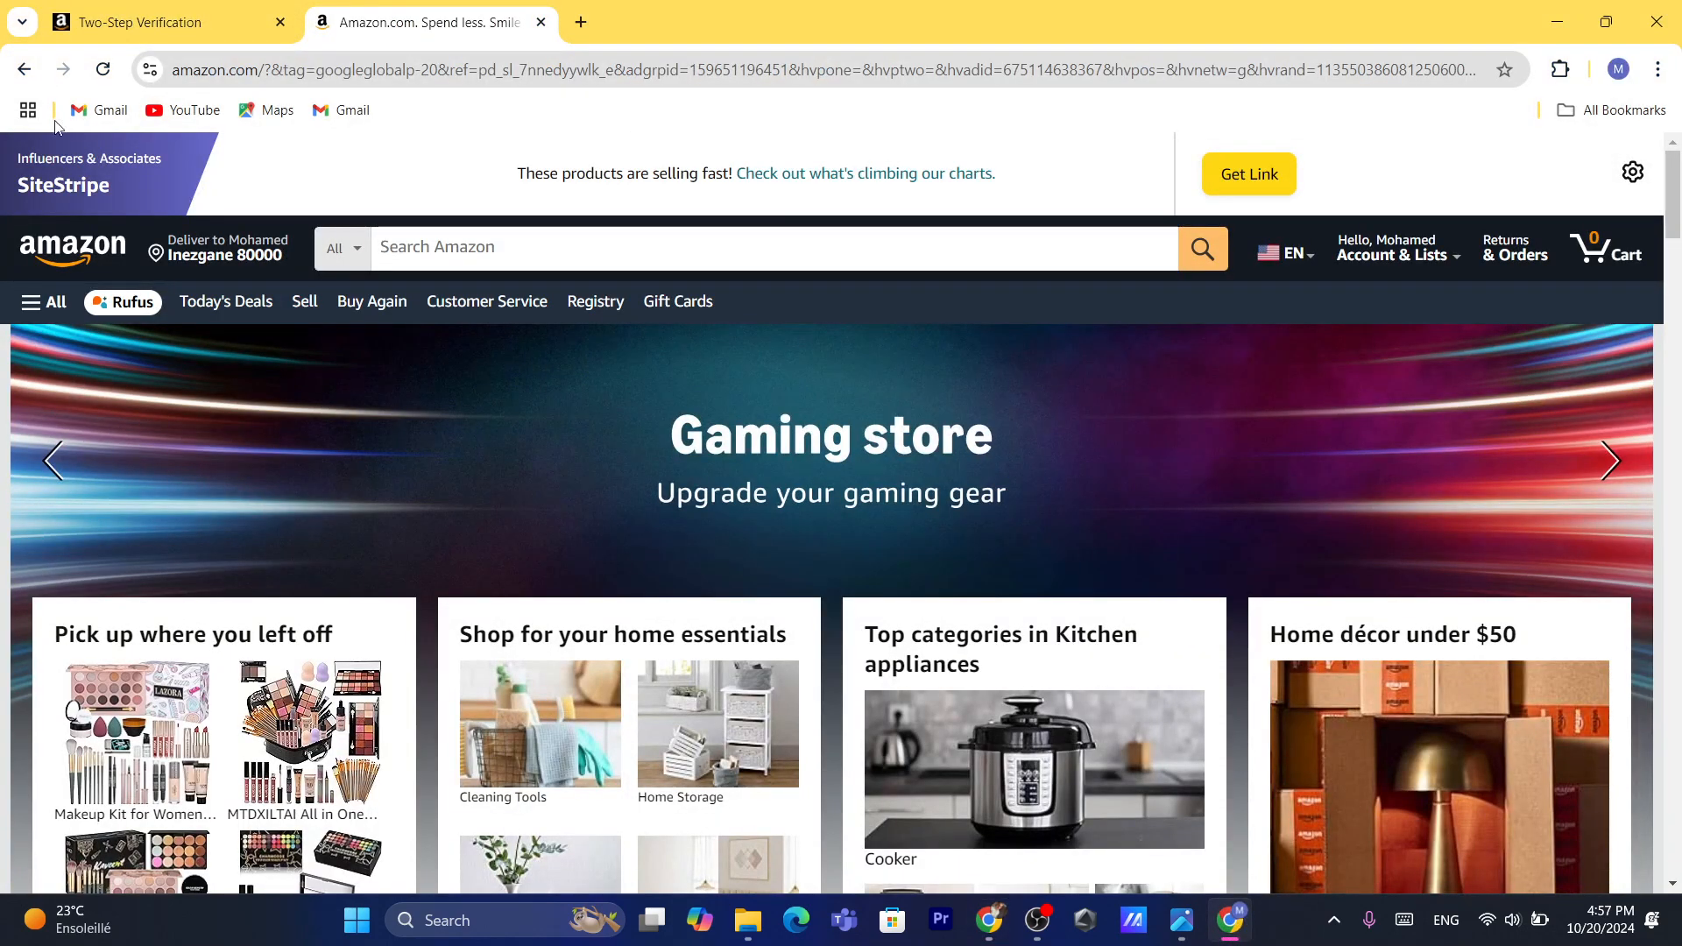
- Reload Amazon.com, follow the footer's 'Sell products on Amazon' link and choose Sign up
click(103, 69)
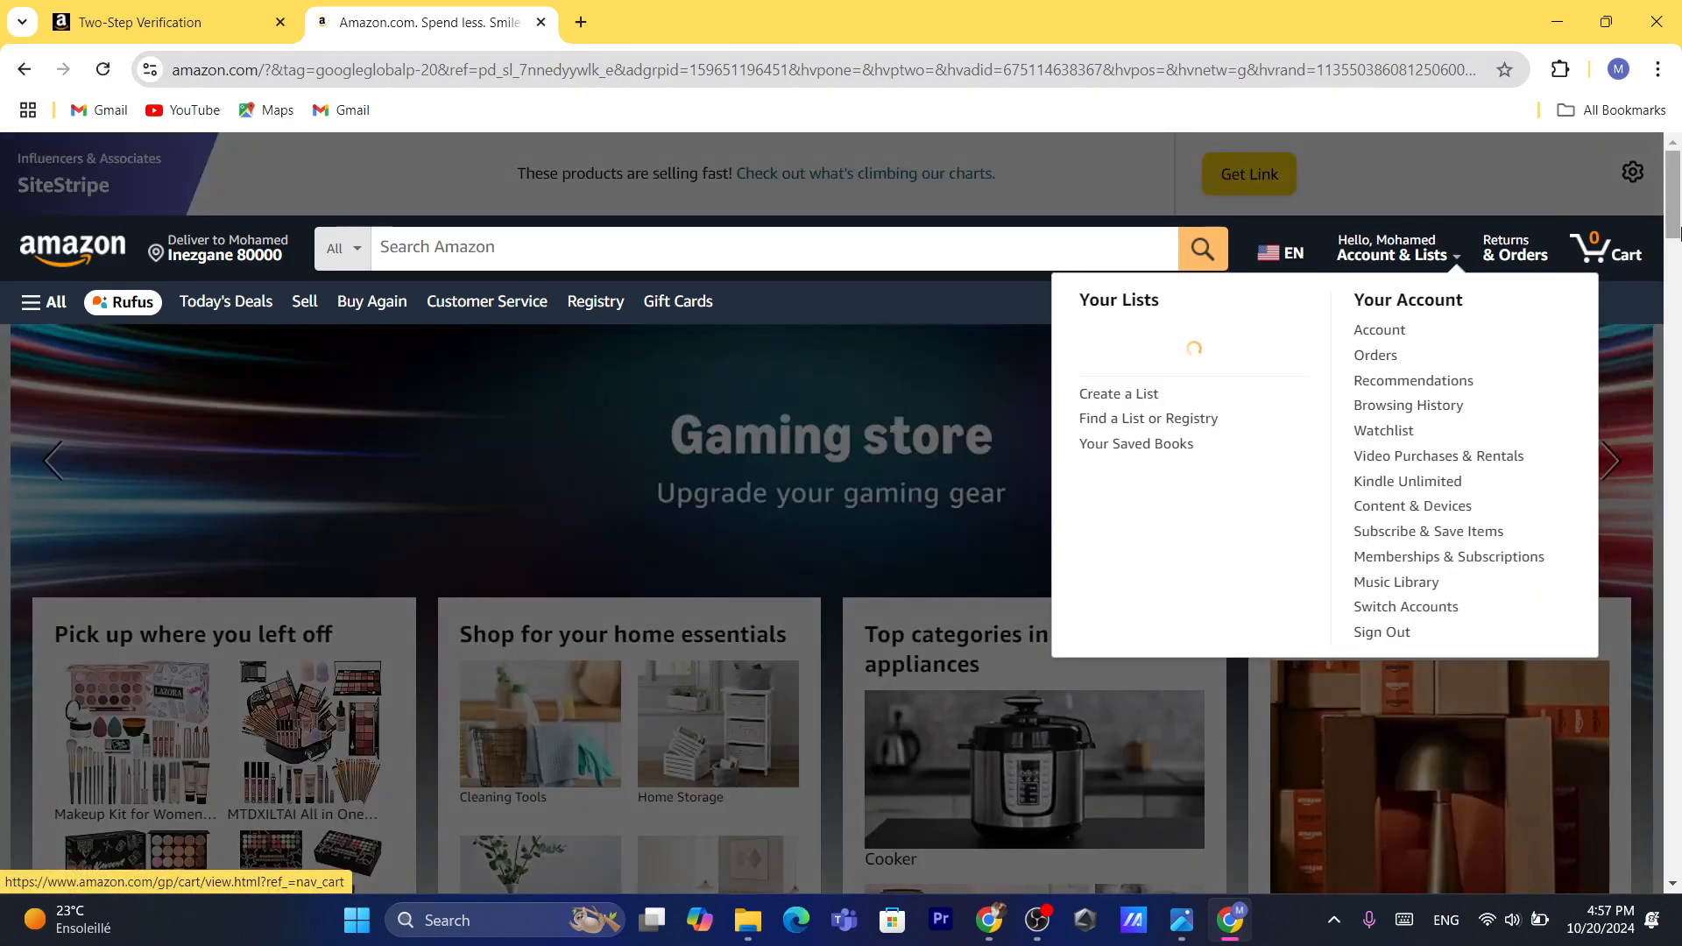
drag(1674, 261, 1681, 793)
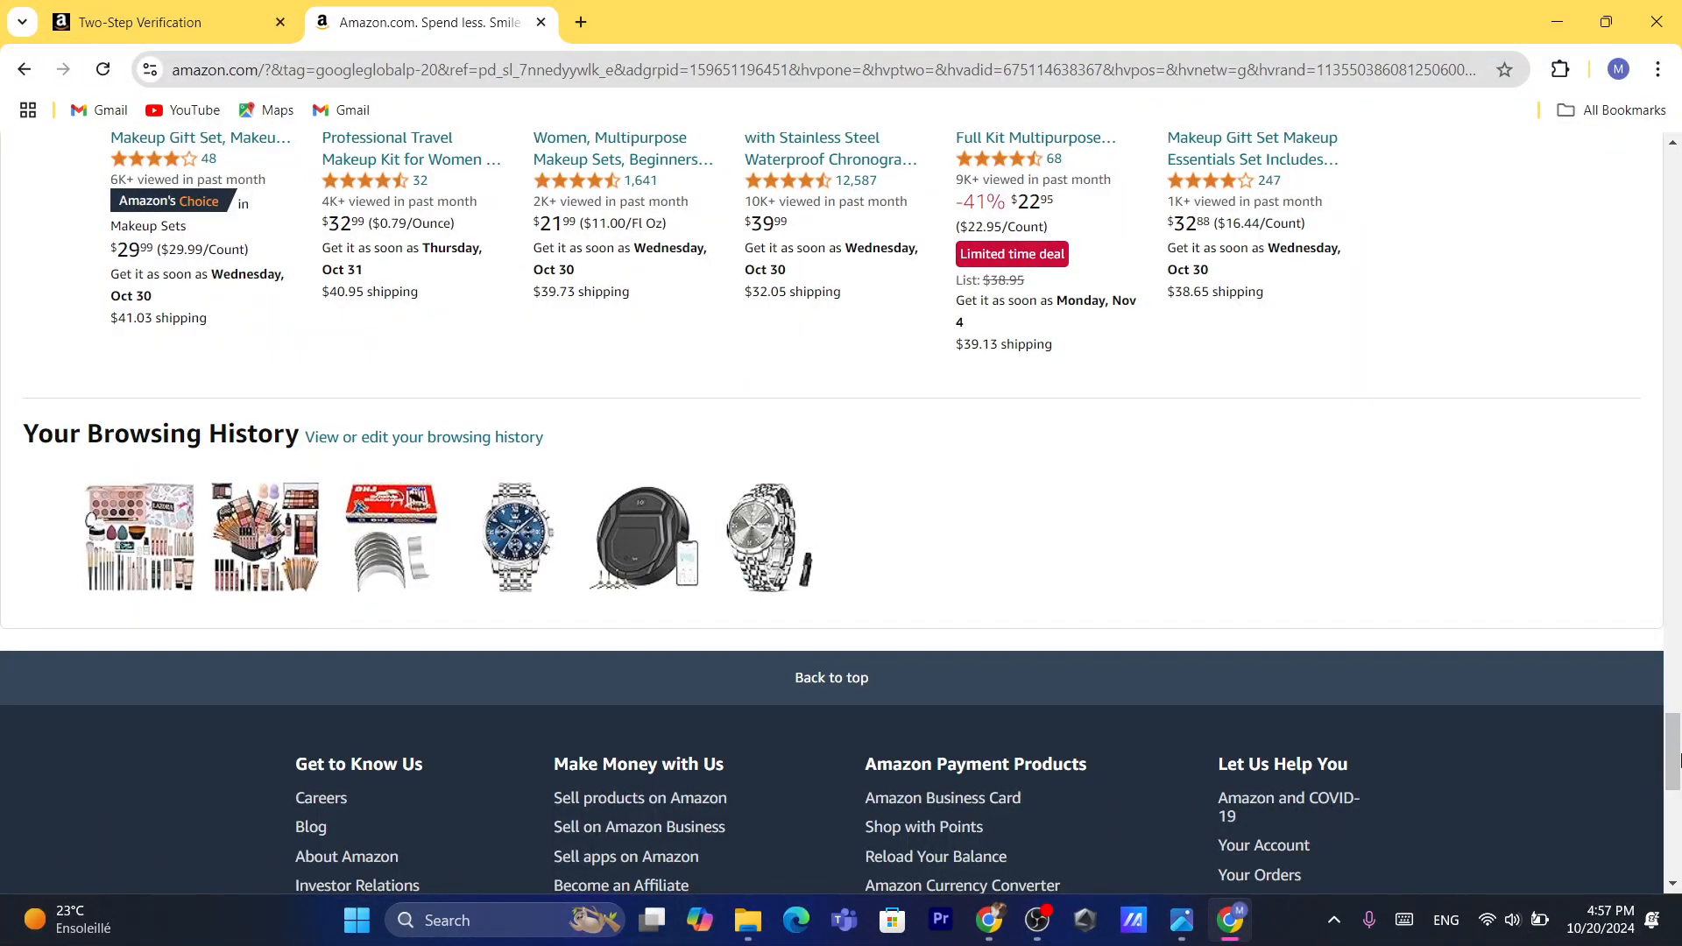
scroll(1678, 761, down, 3)
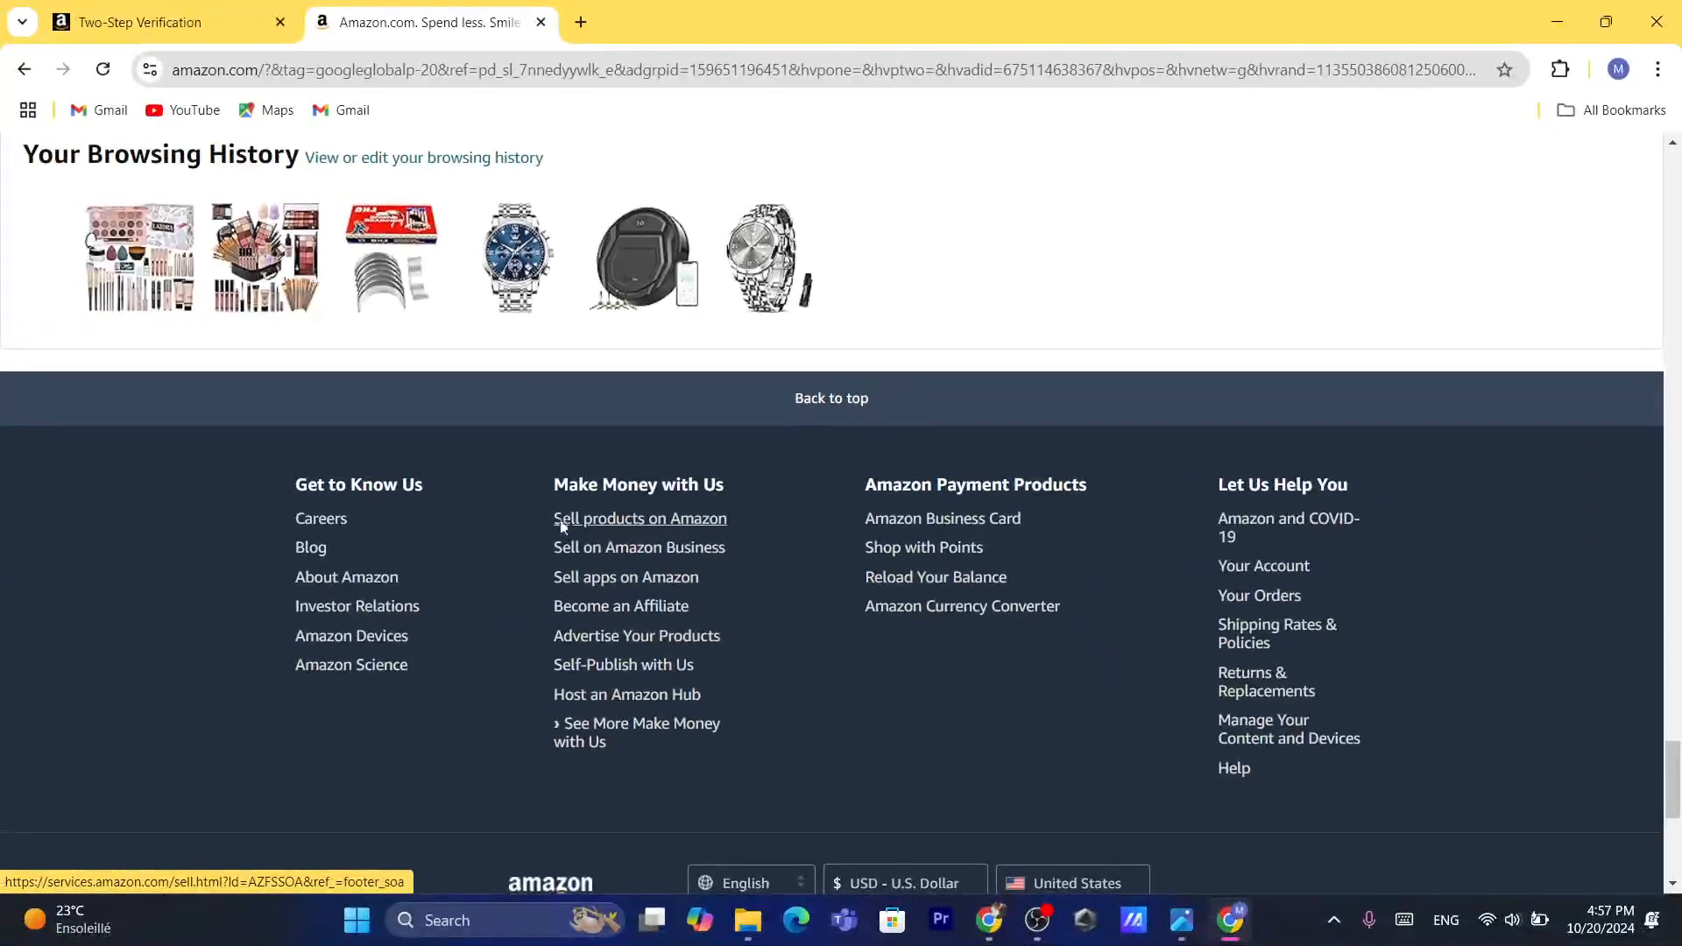
click(584, 519)
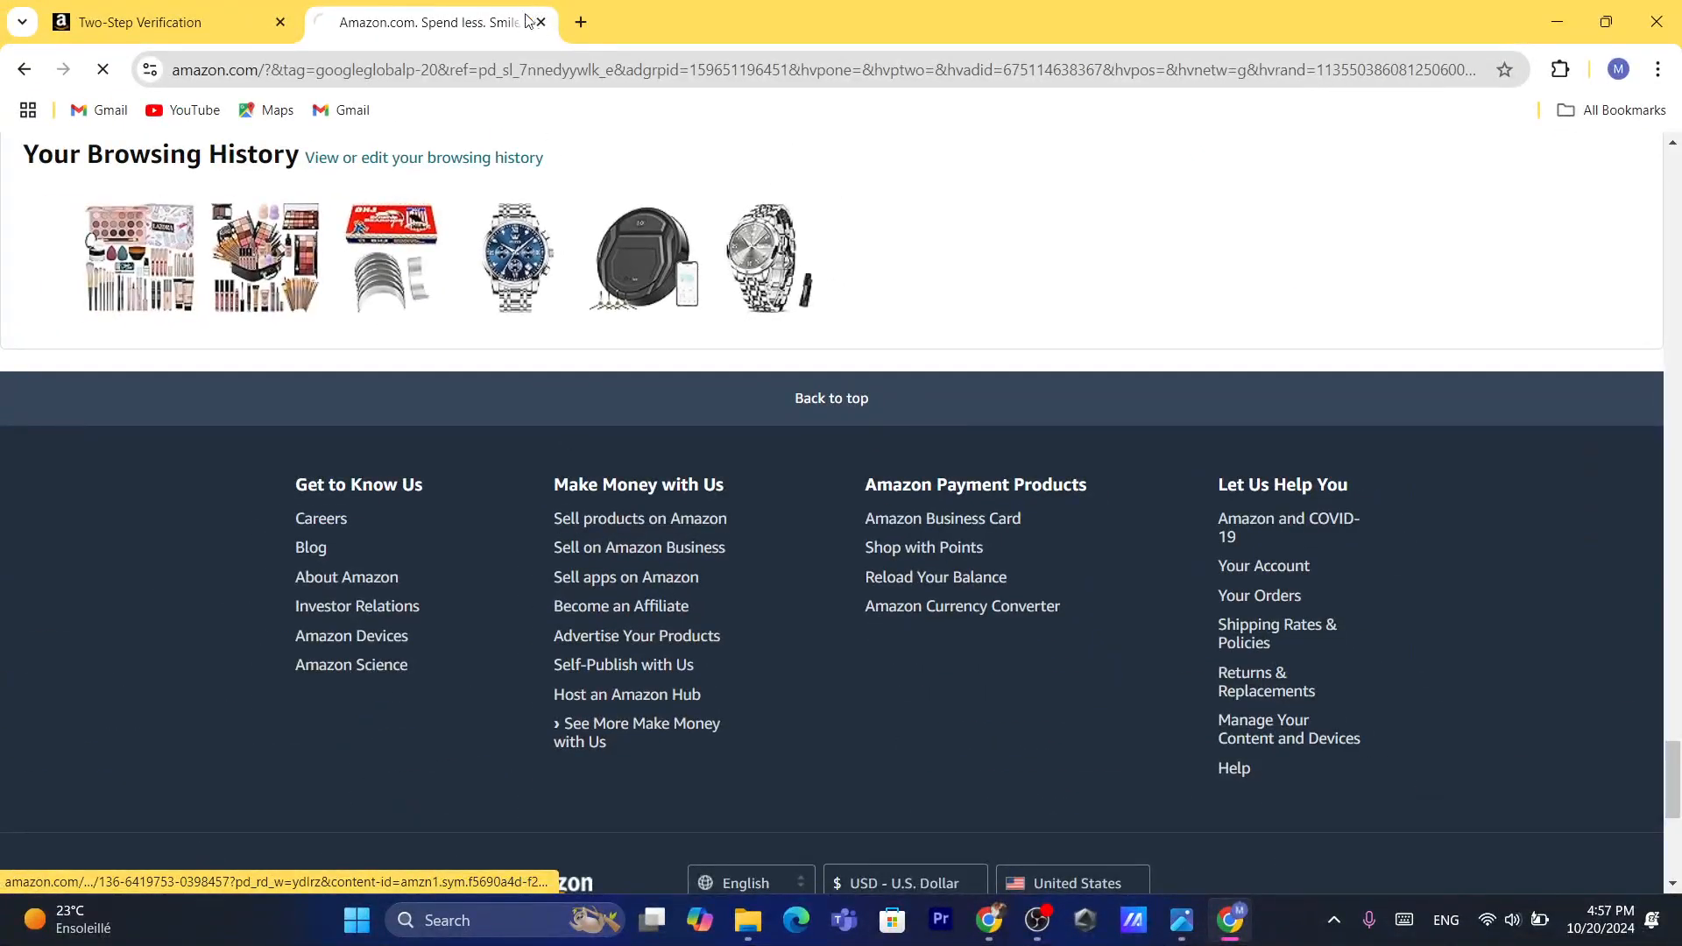
click(544, 60)
text(s)
click(342, 565)
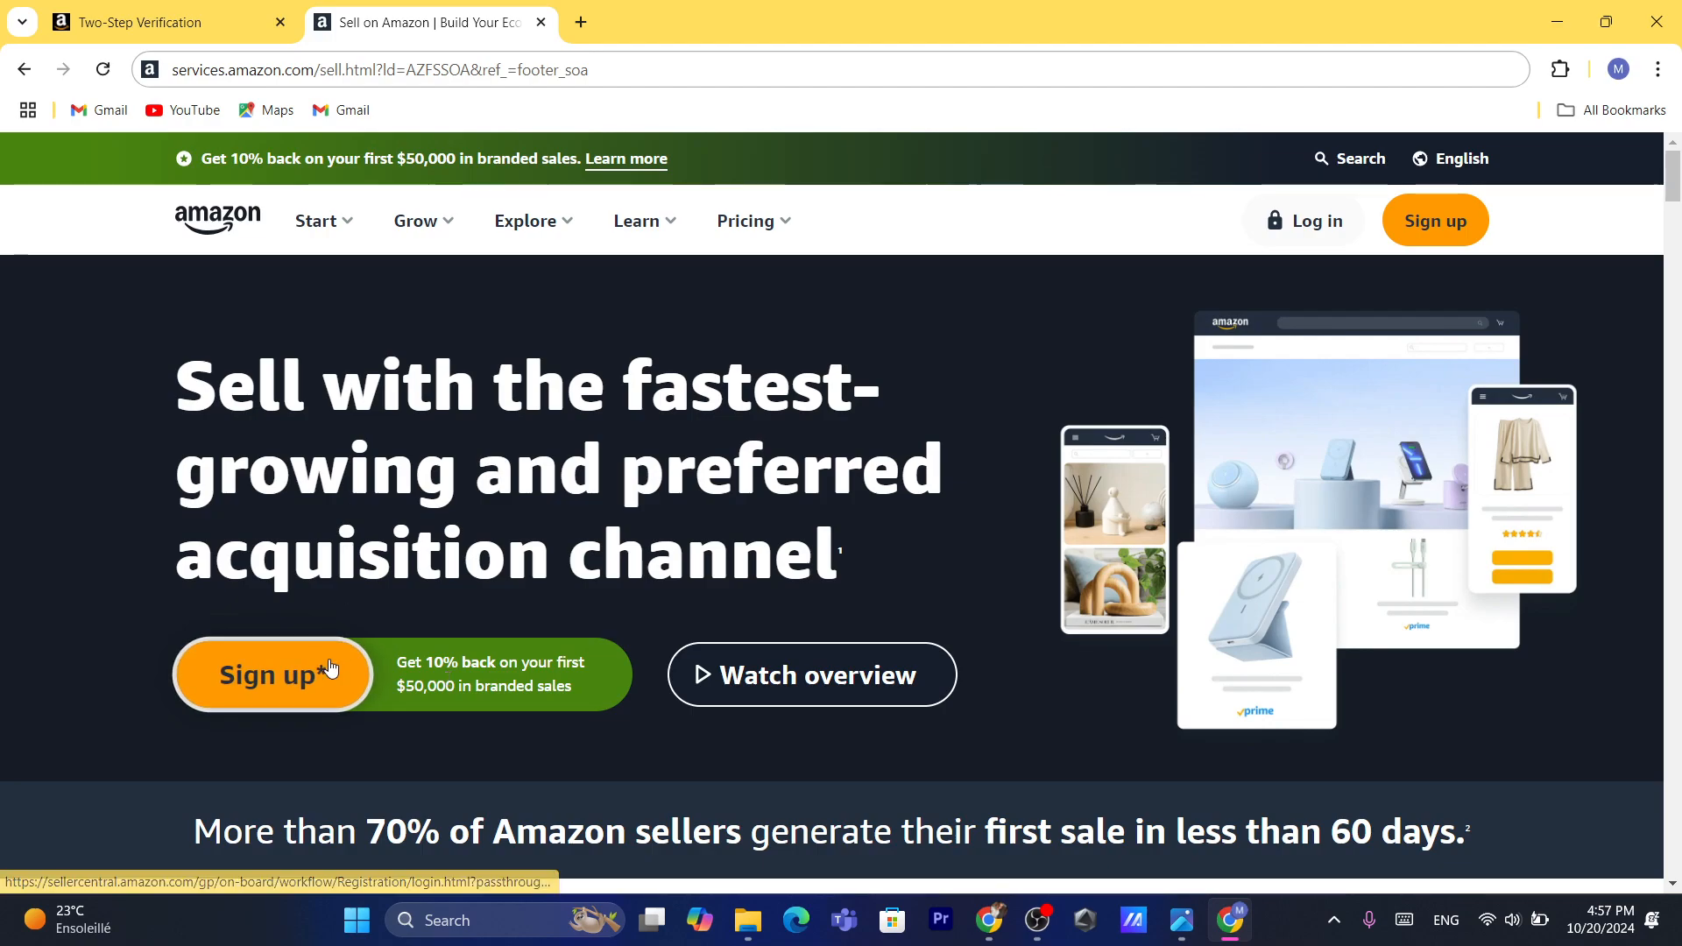
click(259, 685)
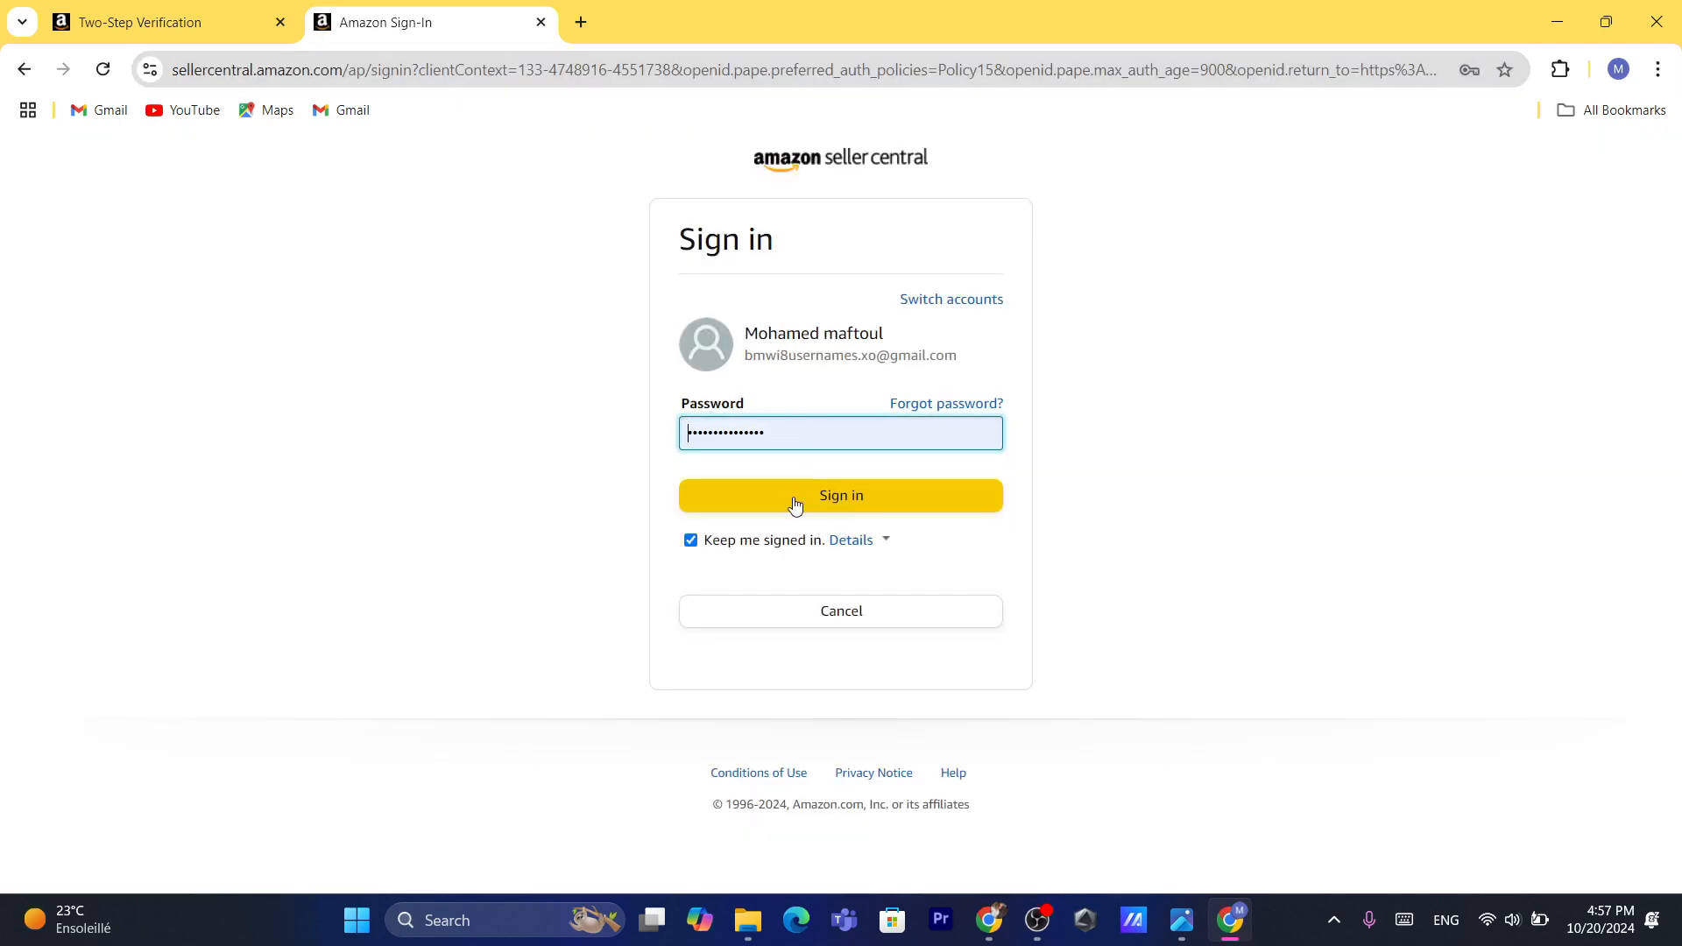
- Sign in with the saved password and verify using a texted one-time password
click(844, 499)
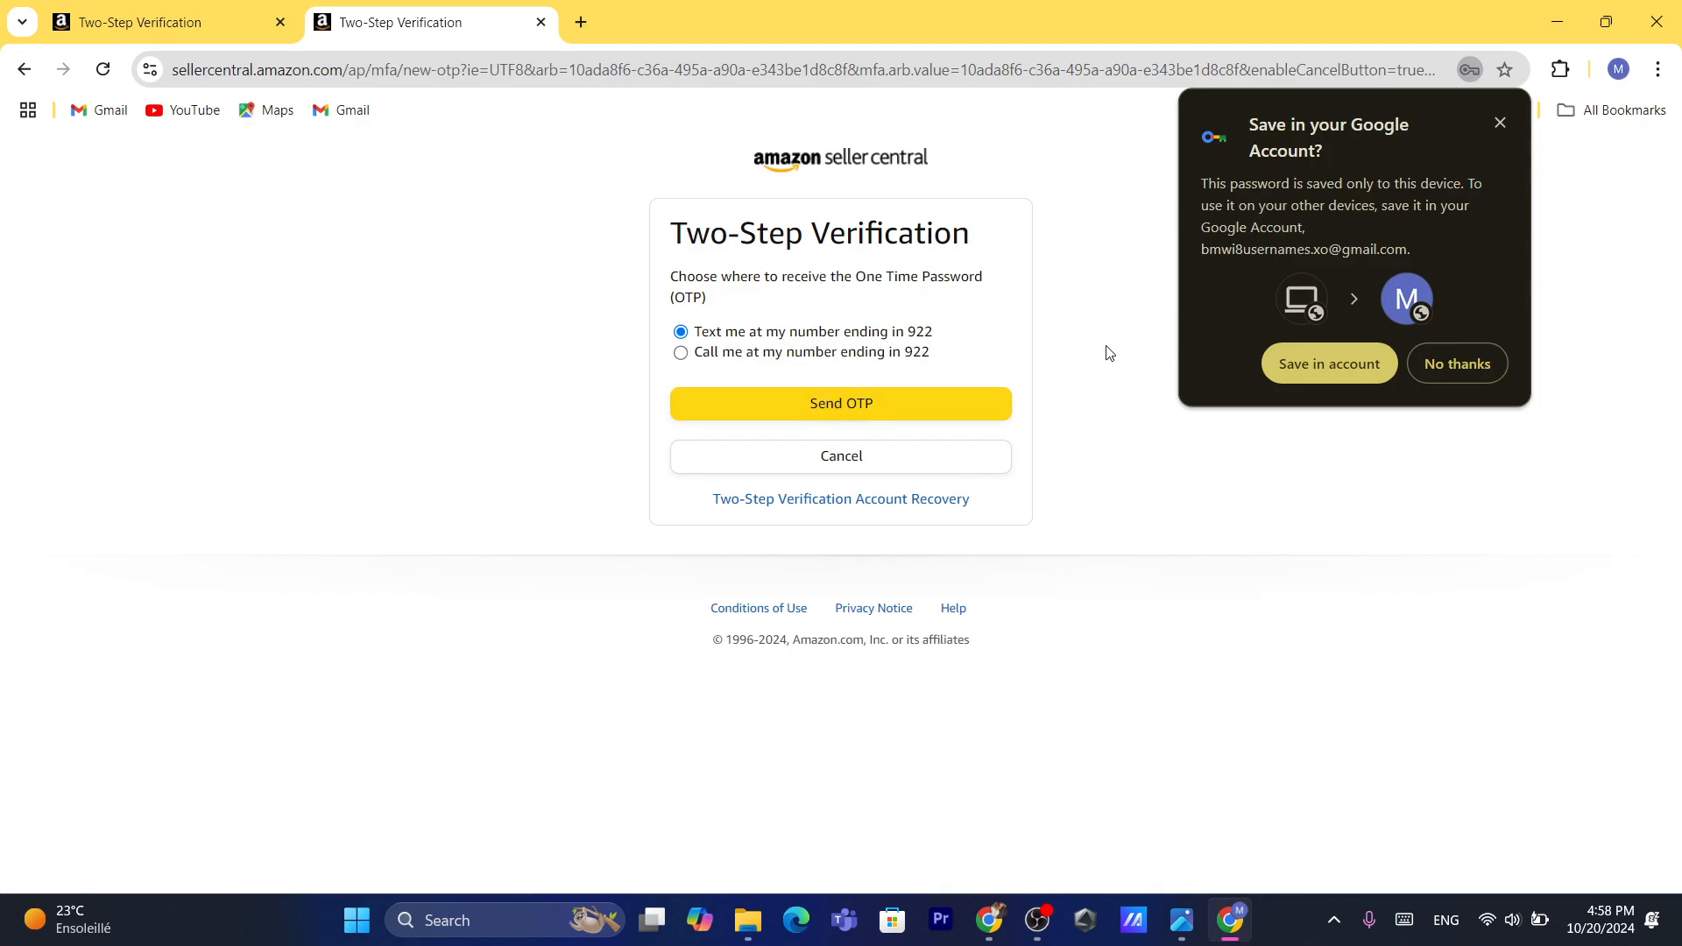
click(824, 406)
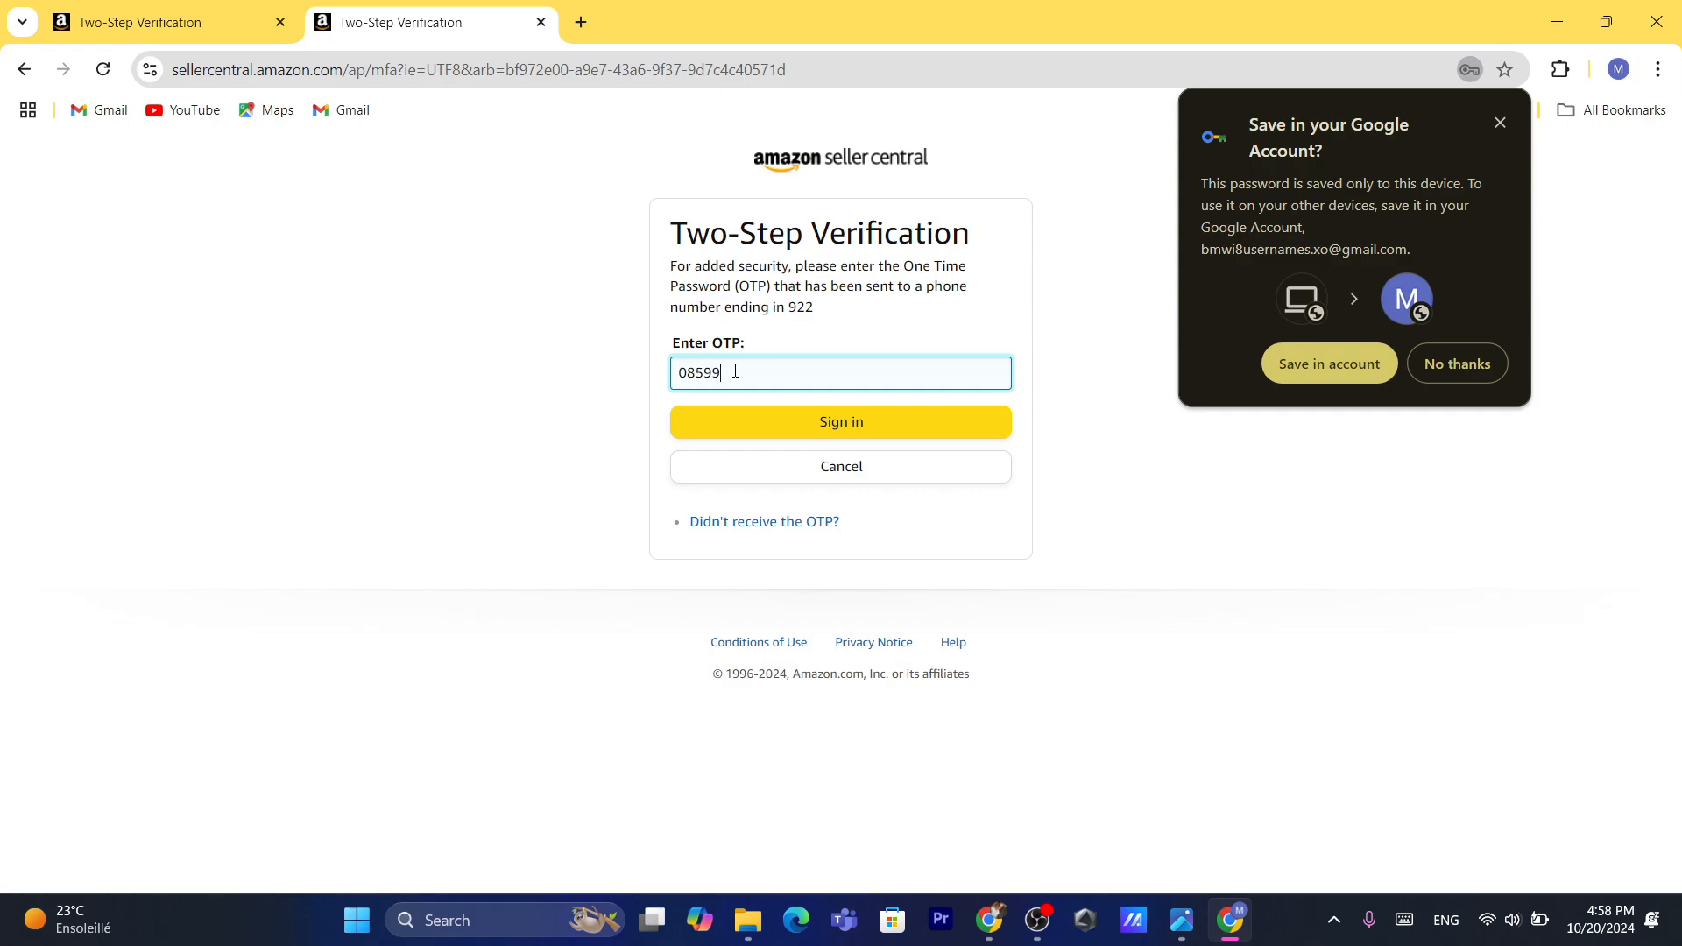
click(823, 432)
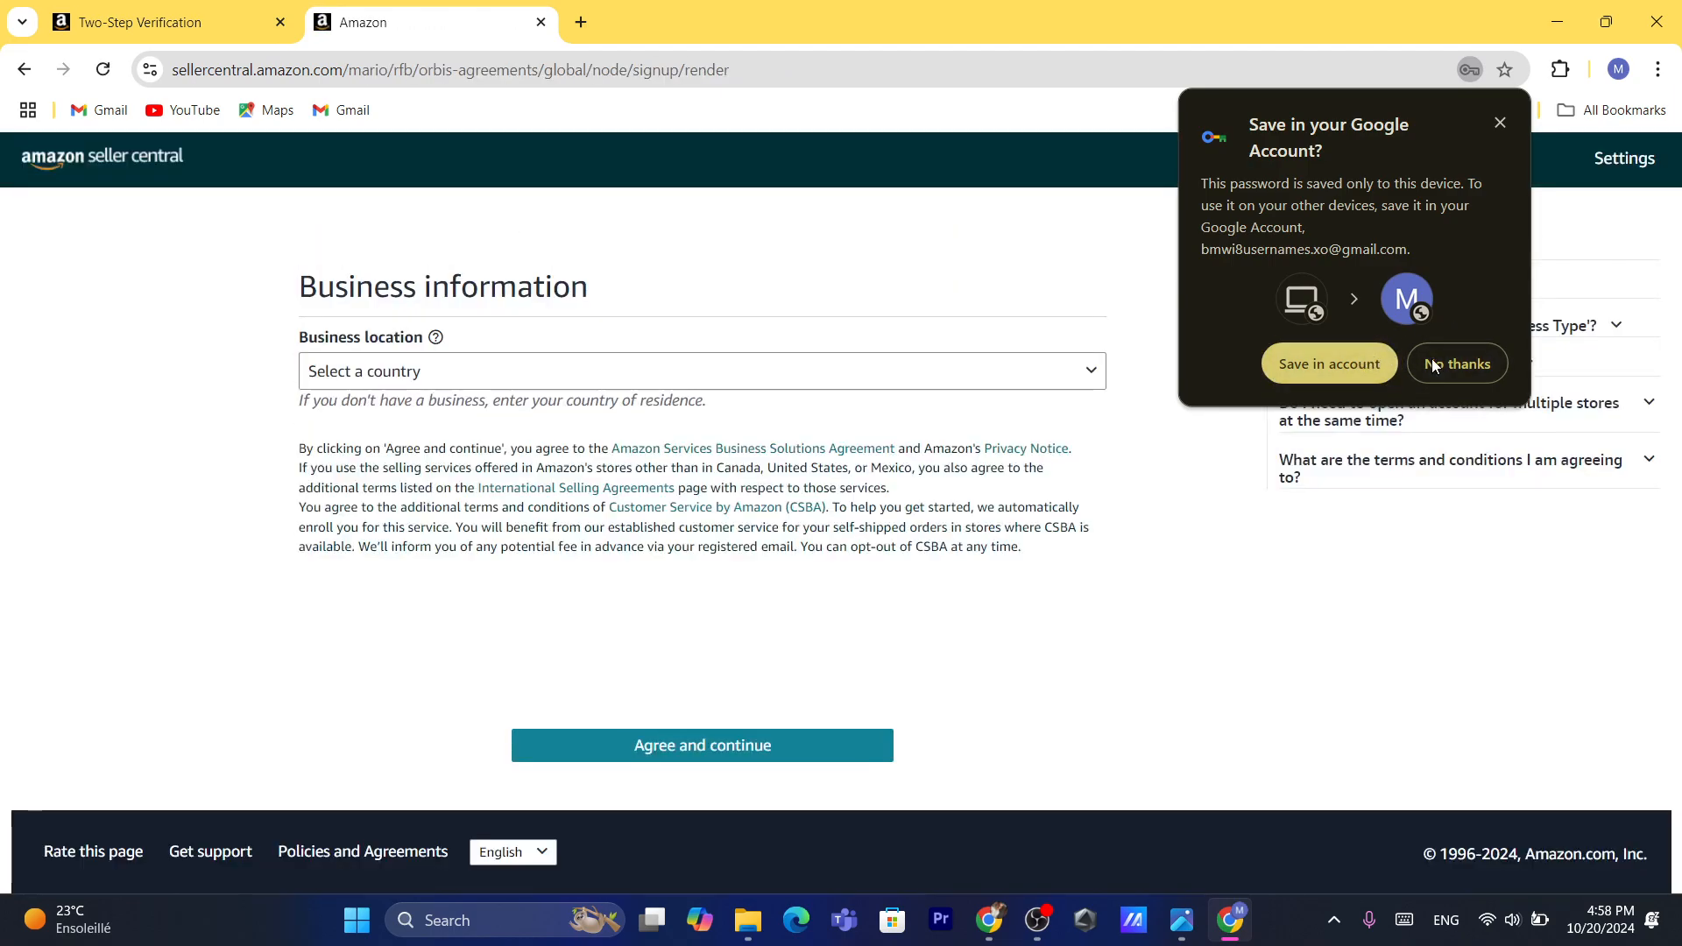
- Decline Chrome's password save, then choose Morocco and 'None, I am an individual' as business type
click(1434, 362)
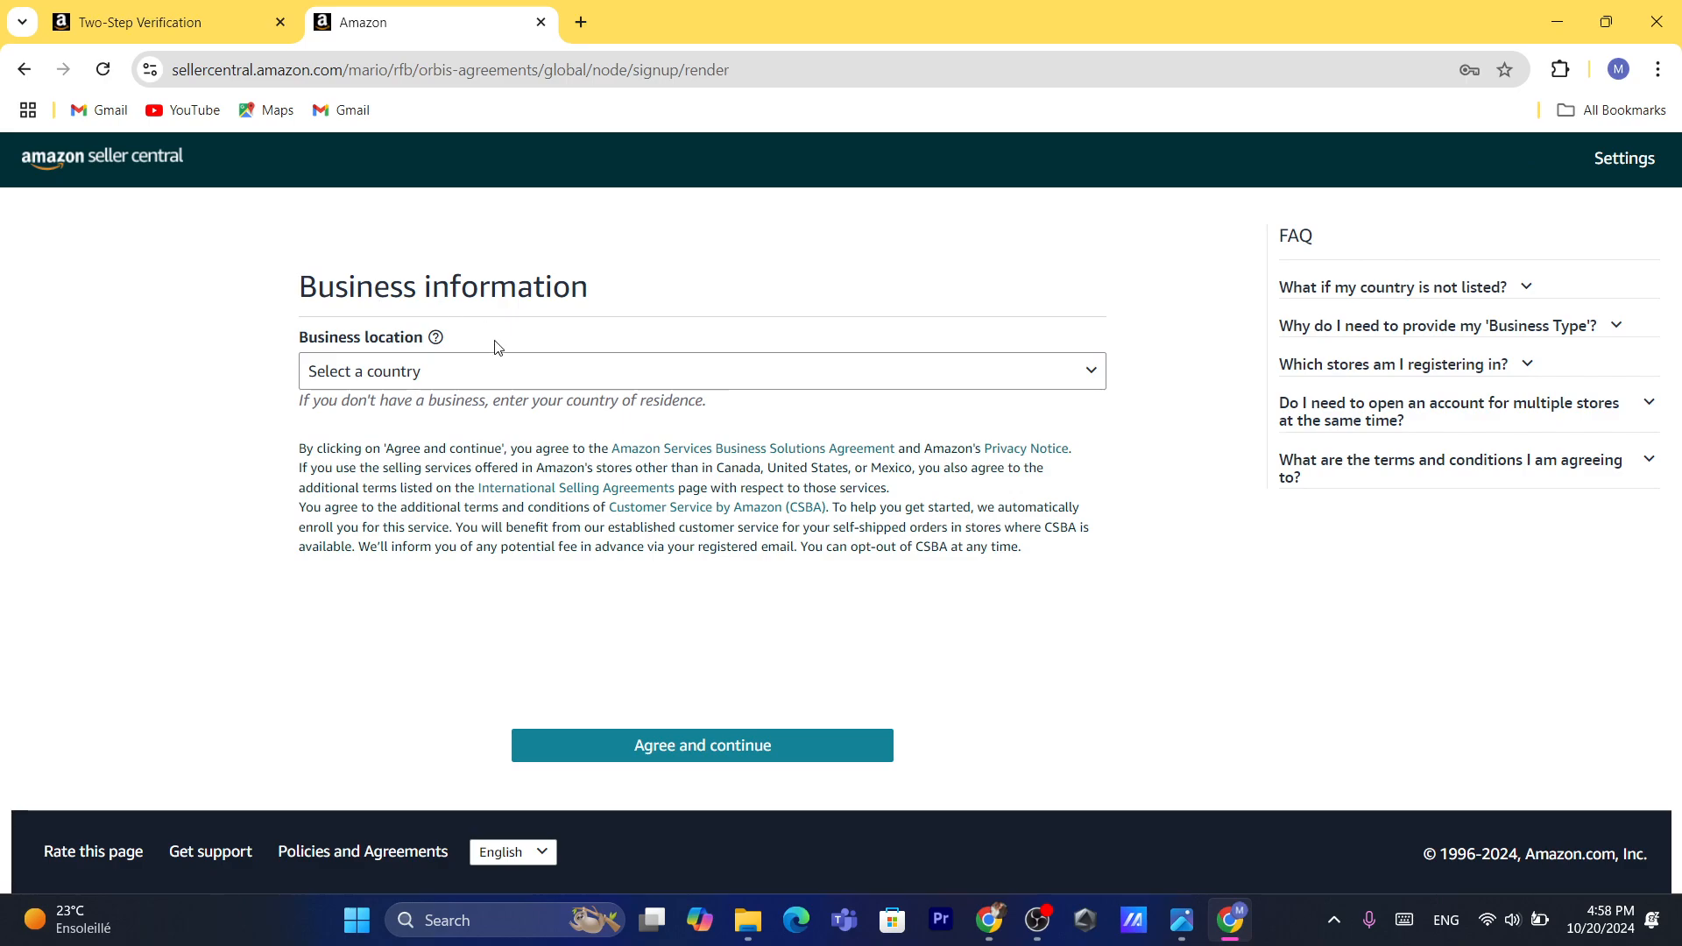
drag(294, 336, 435, 339)
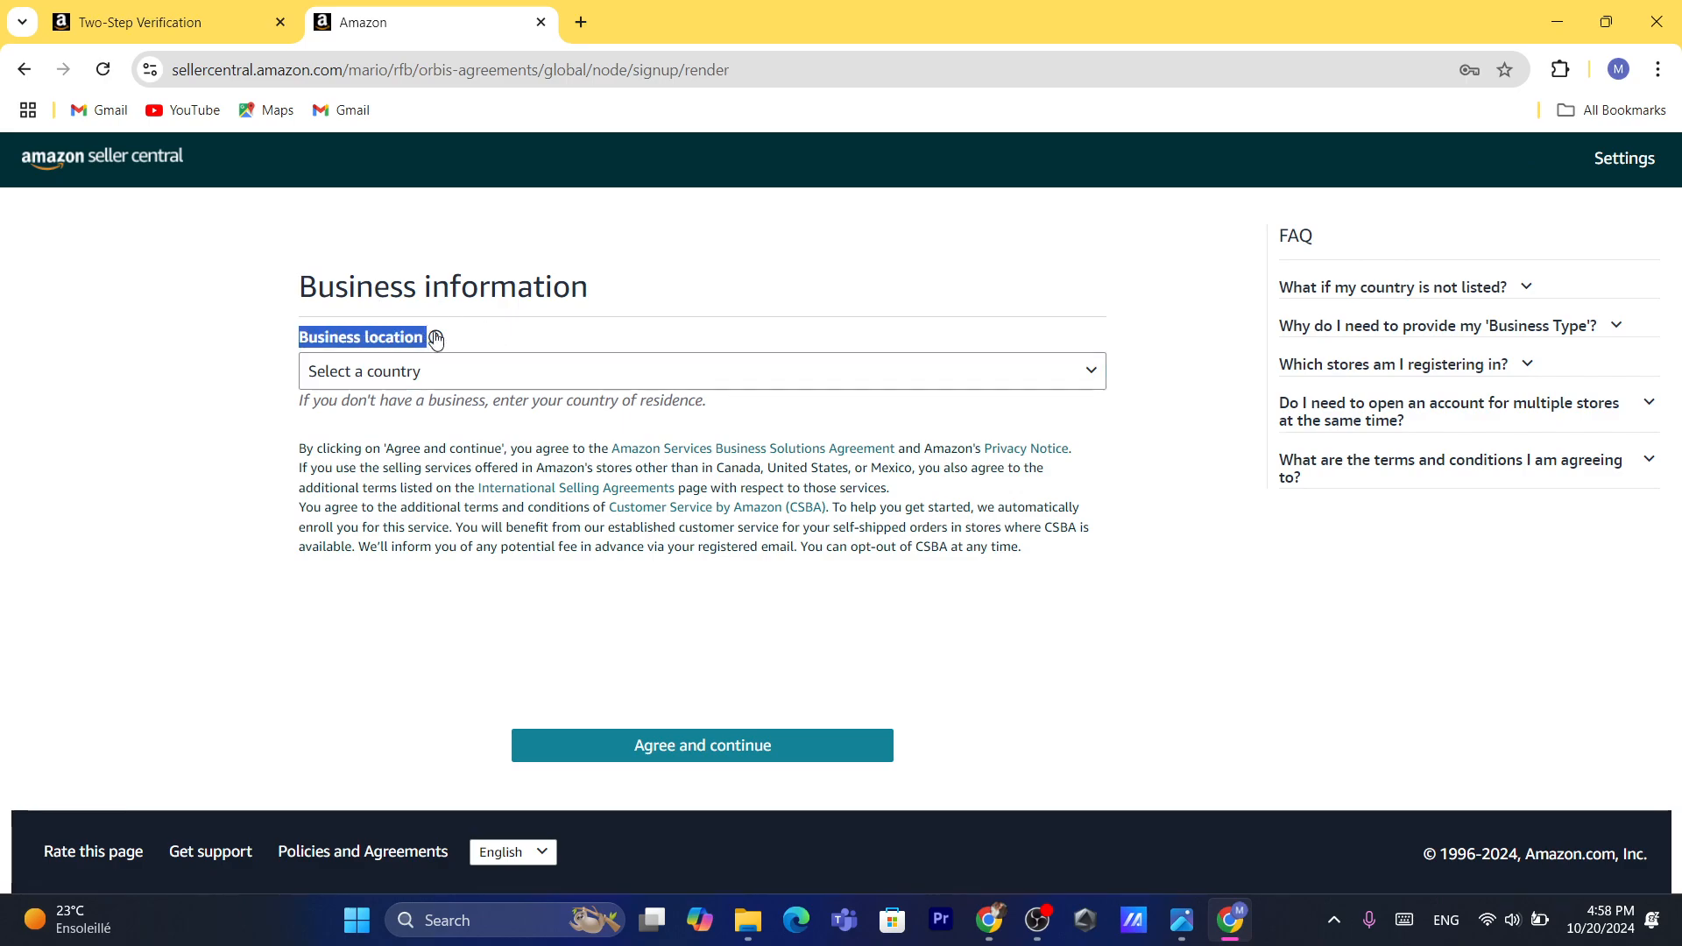
click(528, 375)
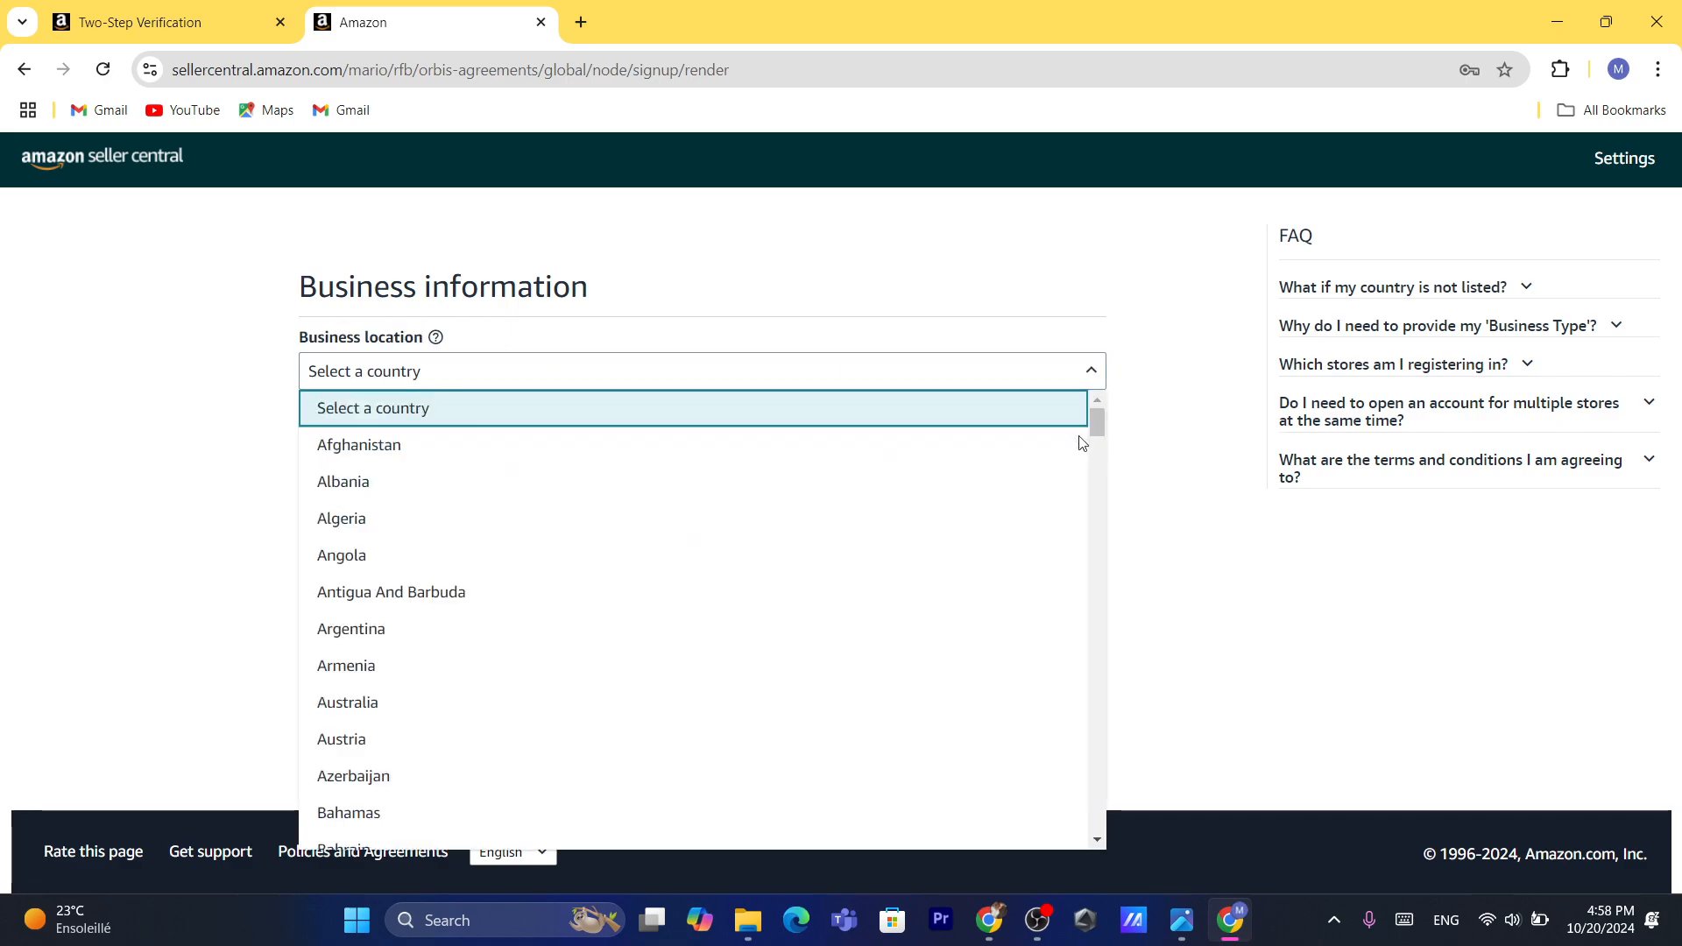
drag(1097, 417, 1098, 657)
click(433, 778)
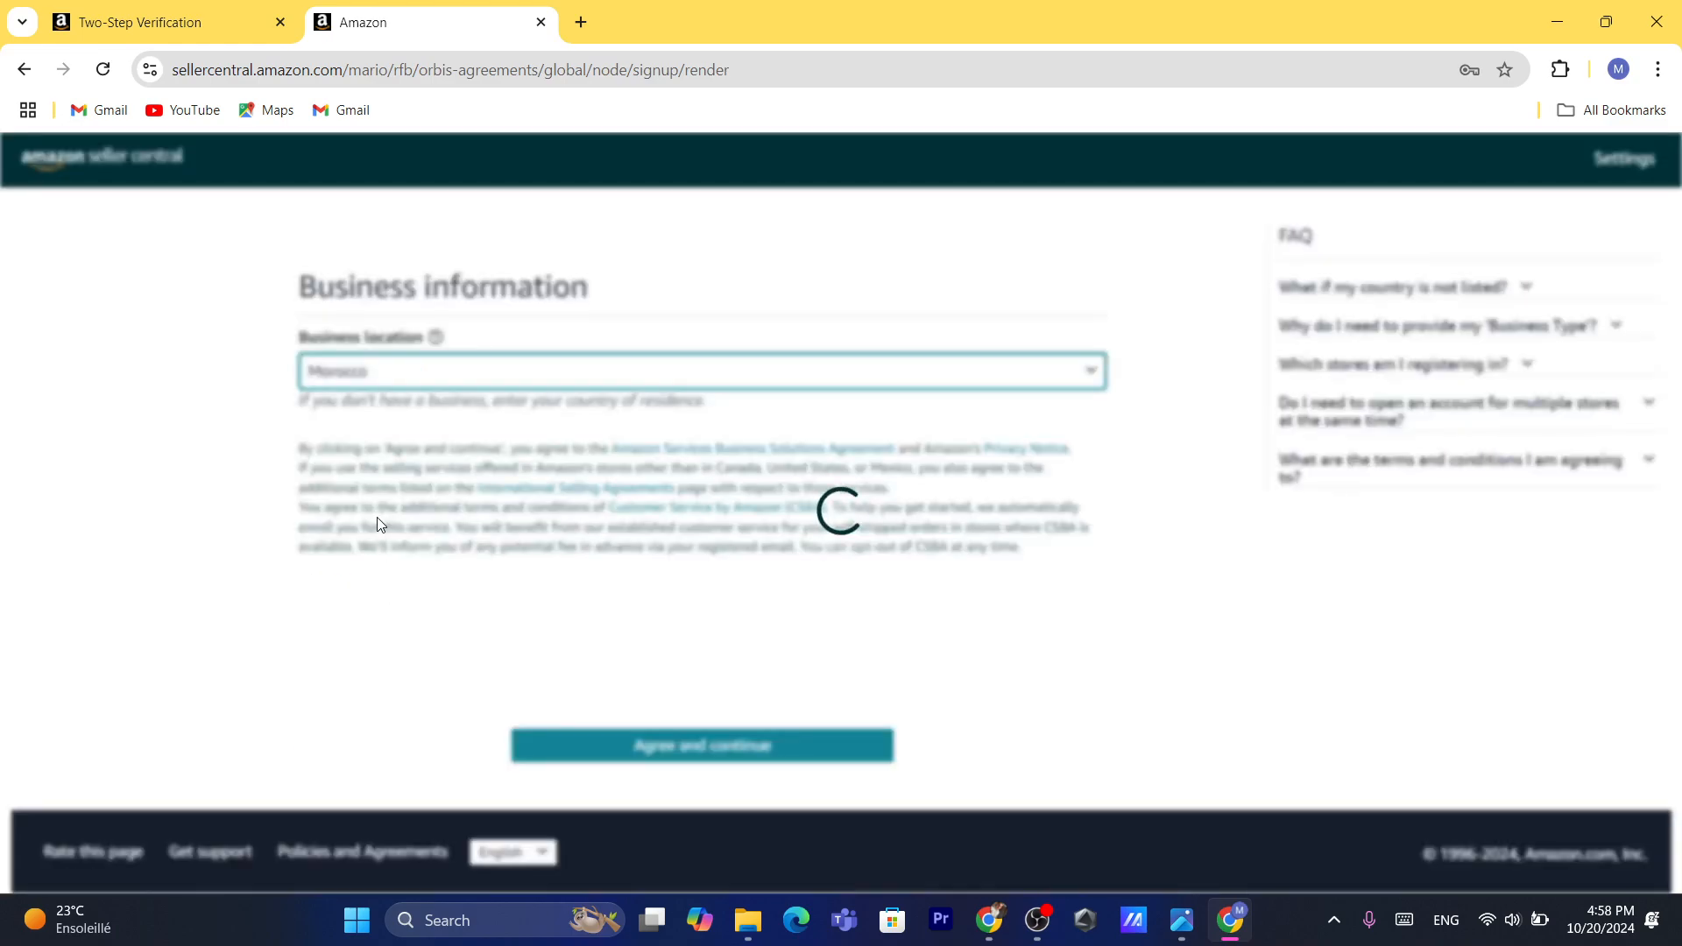
click(369, 484)
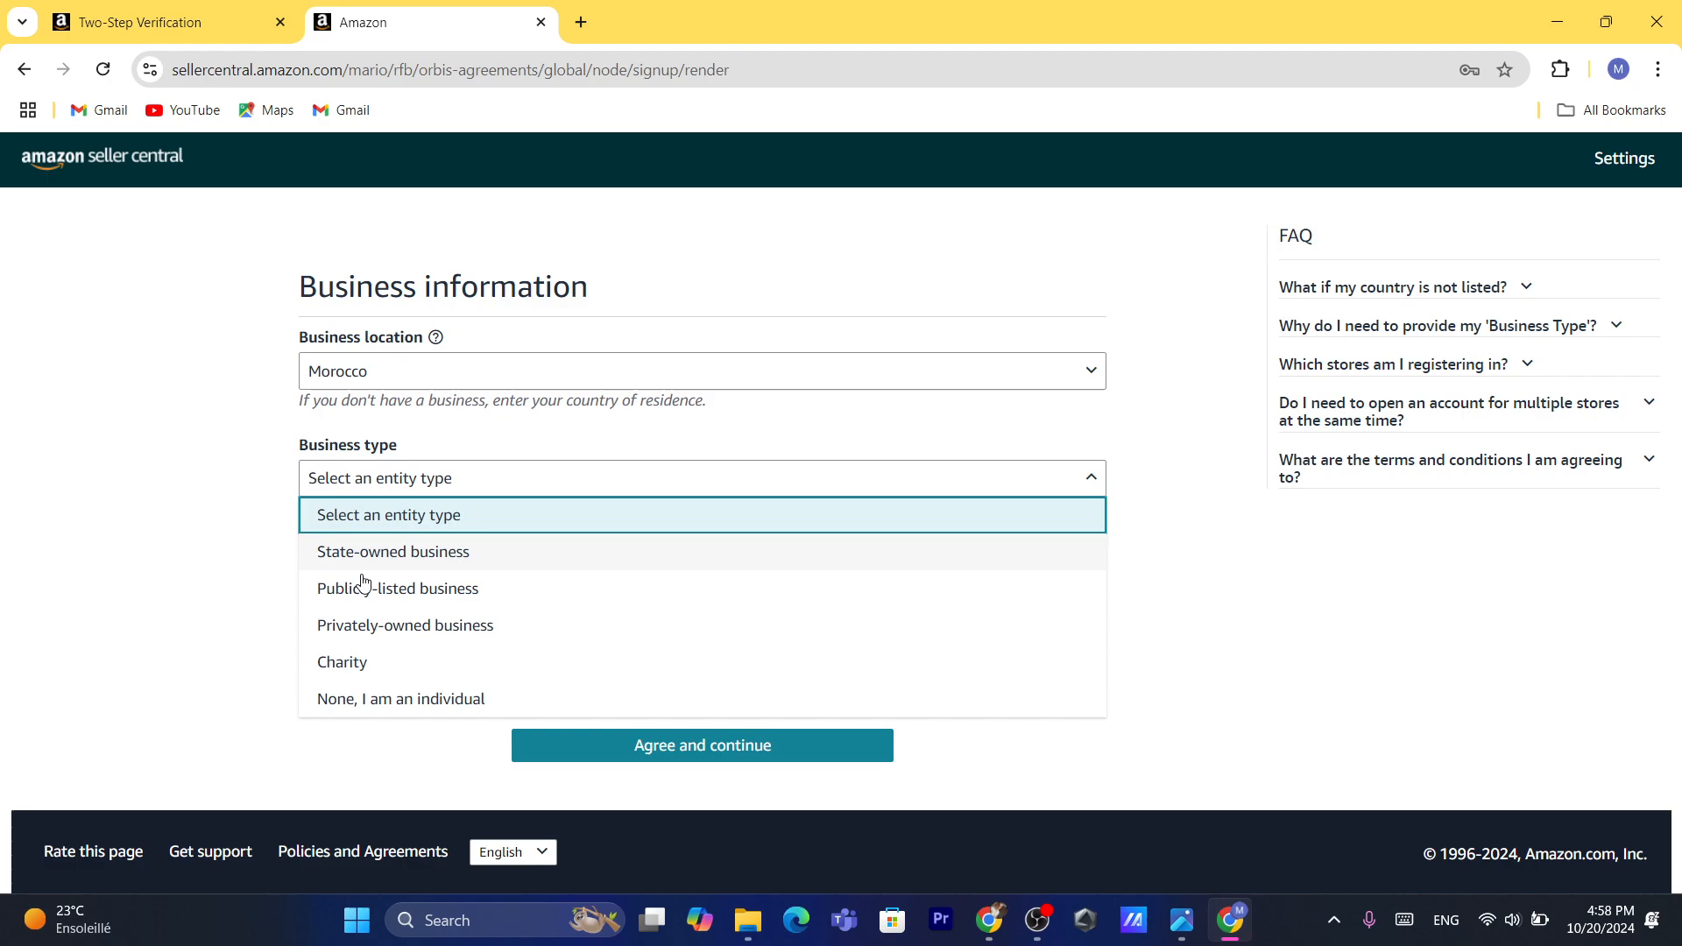
click(442, 707)
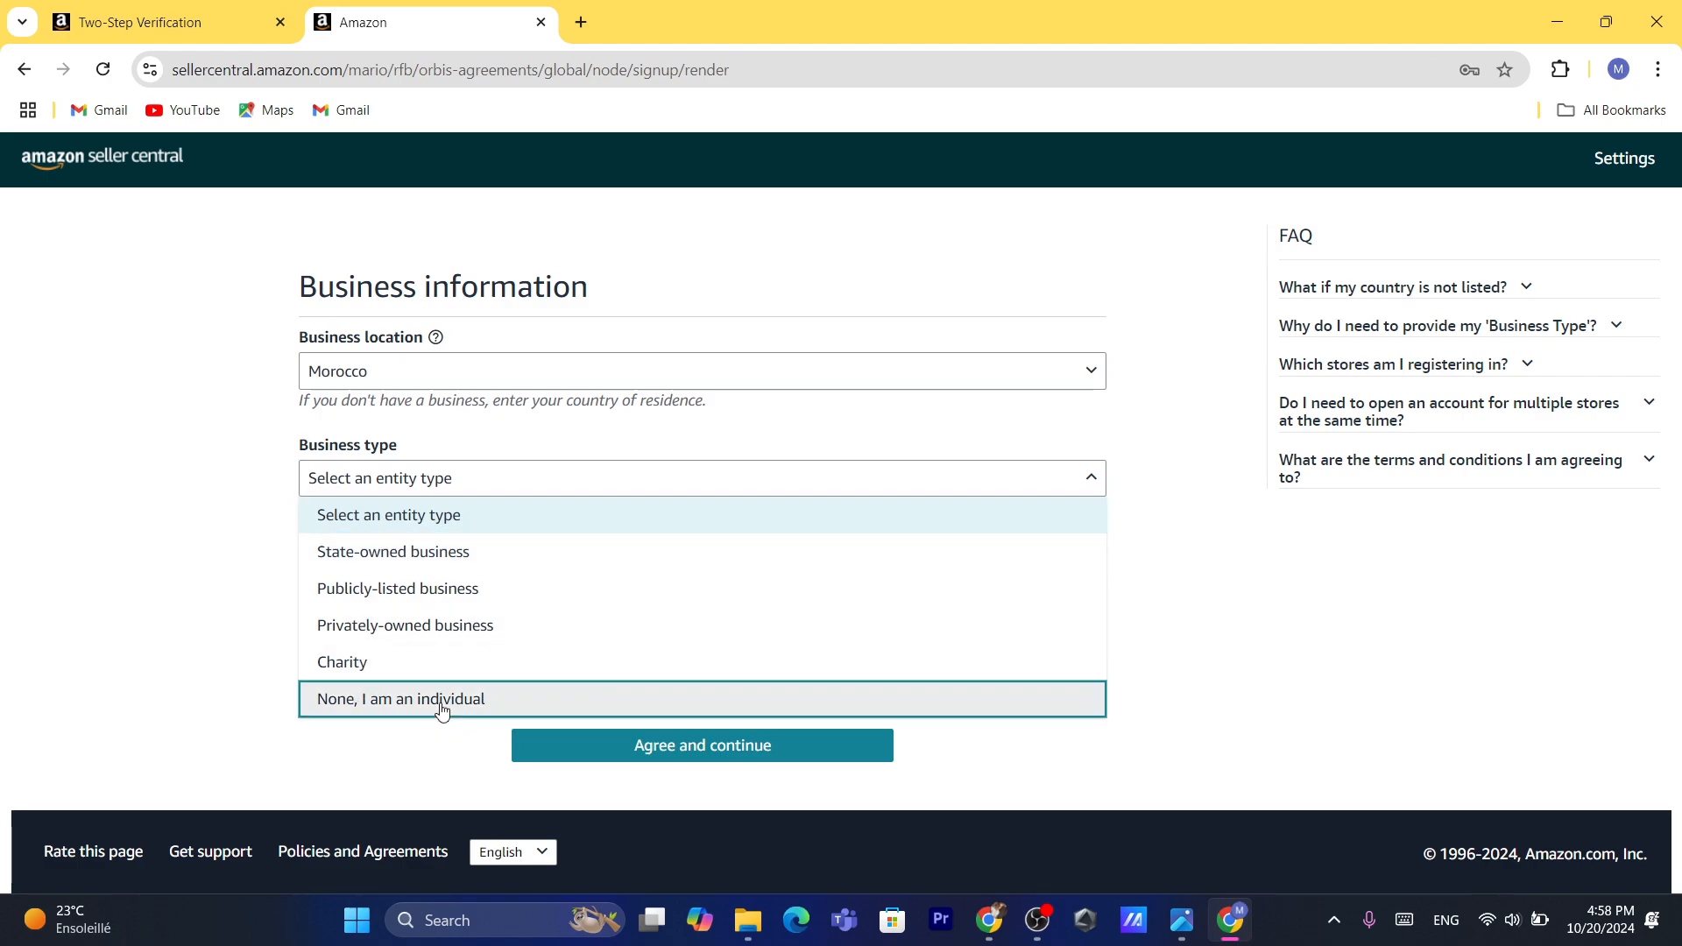
- Enter the seller's first name and last name in the contact fields
scroll(631, 543, down, 1)
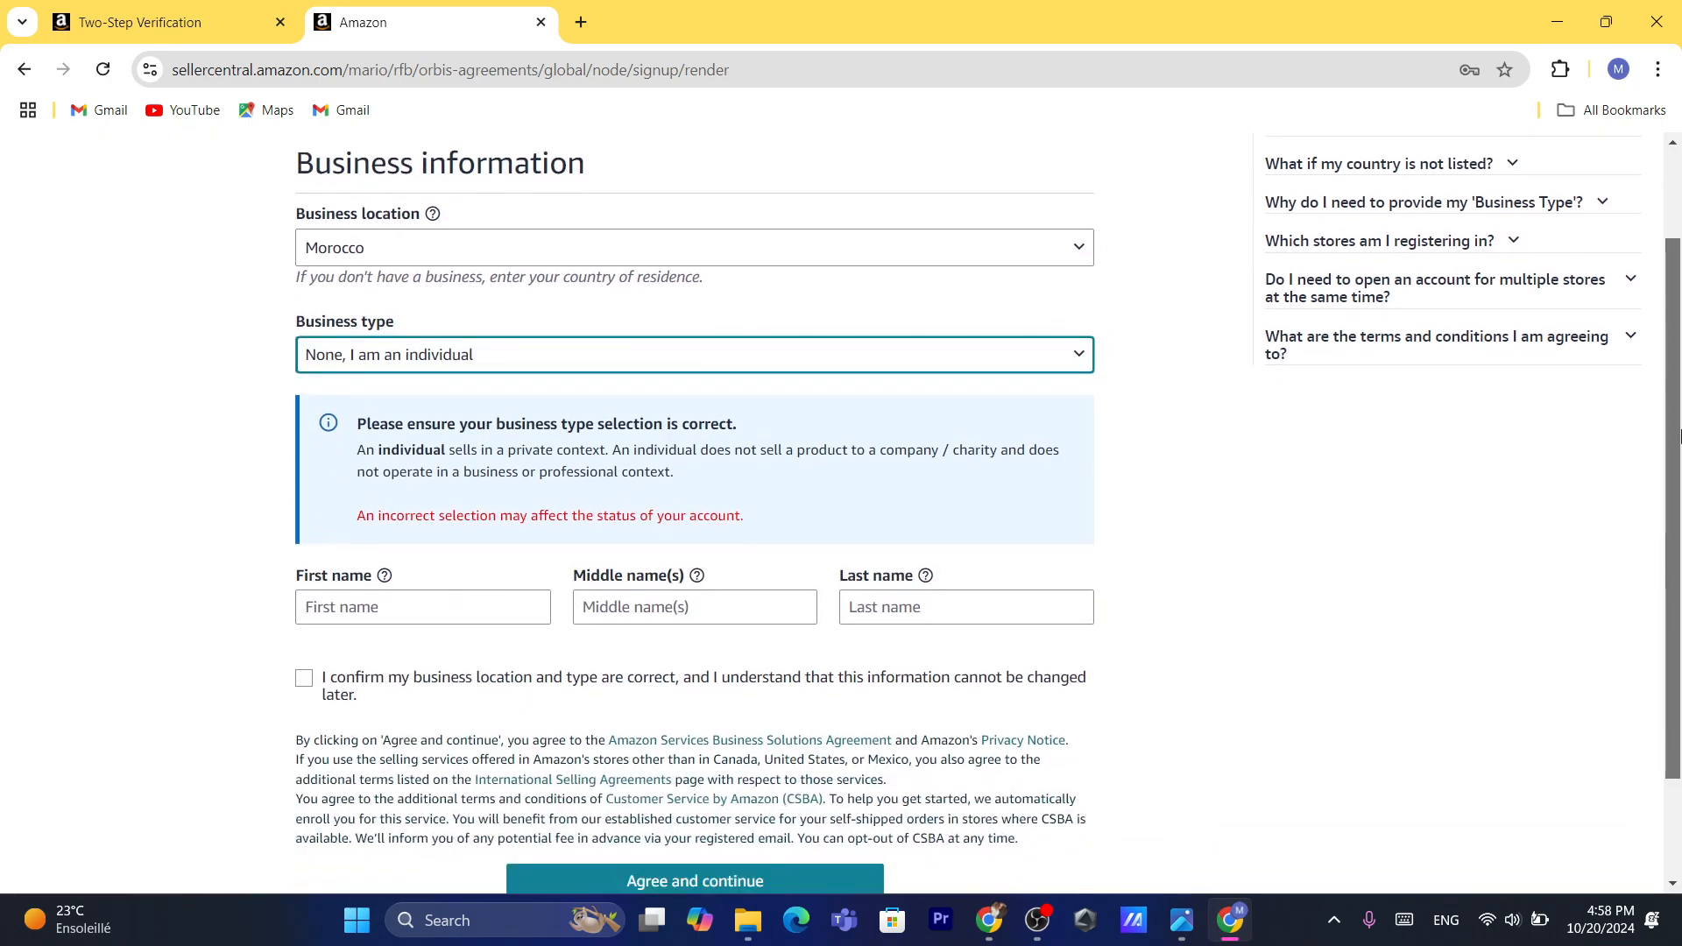
click(331, 599)
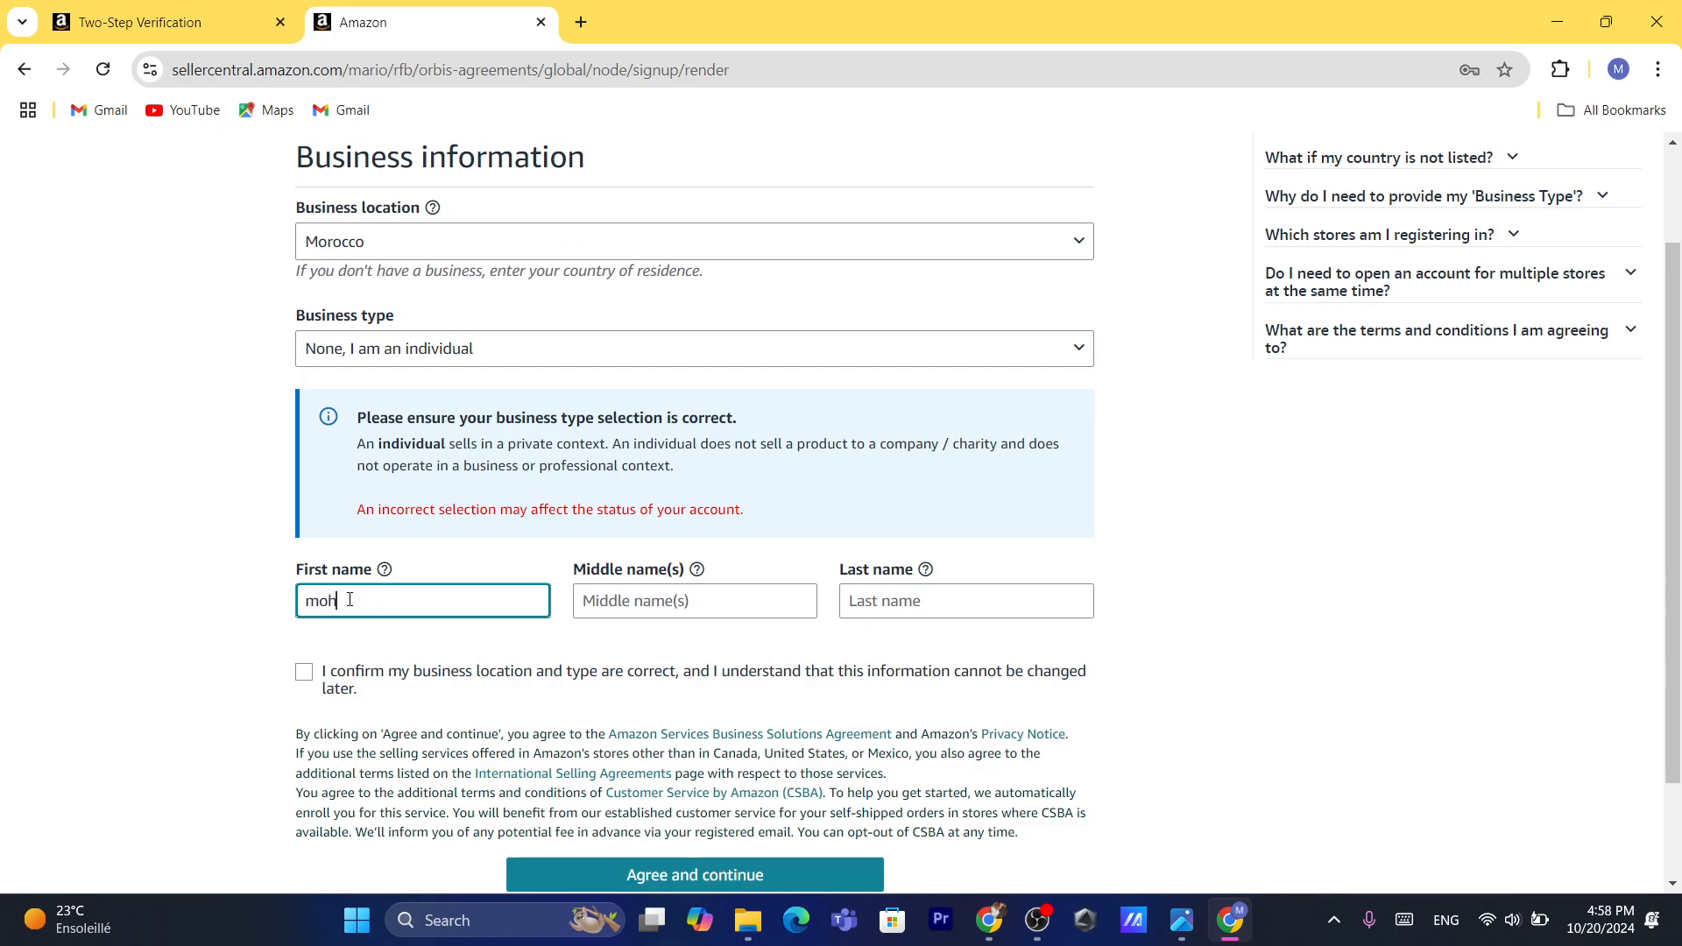
click(696, 619)
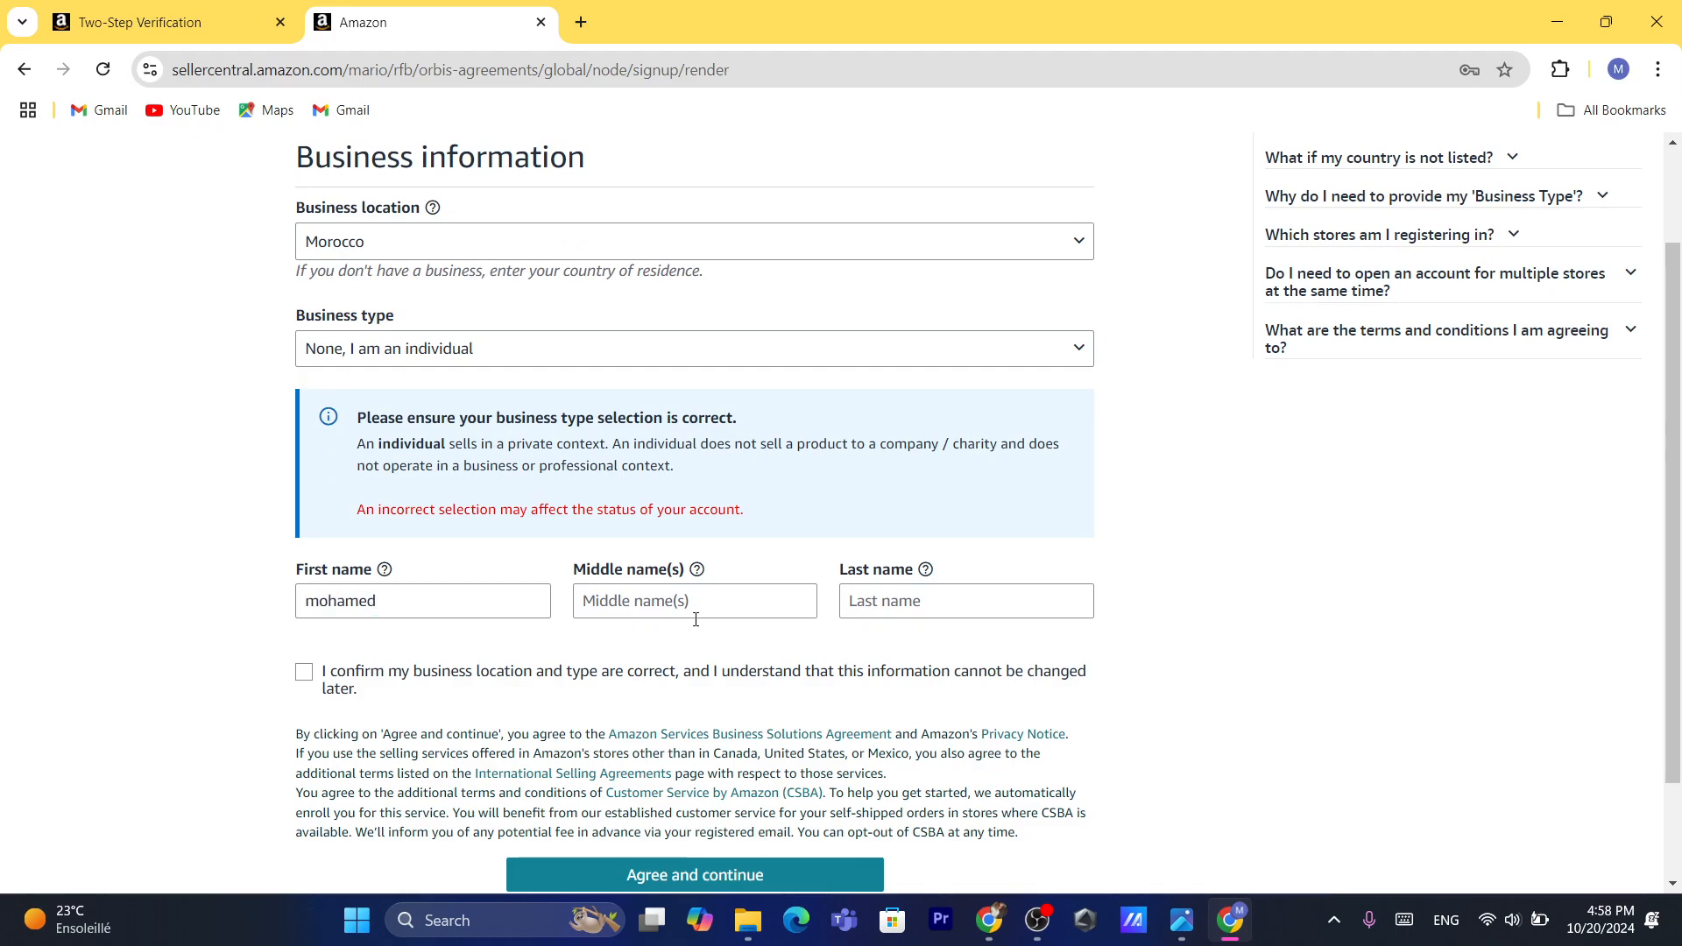
click(626, 603)
click(890, 604)
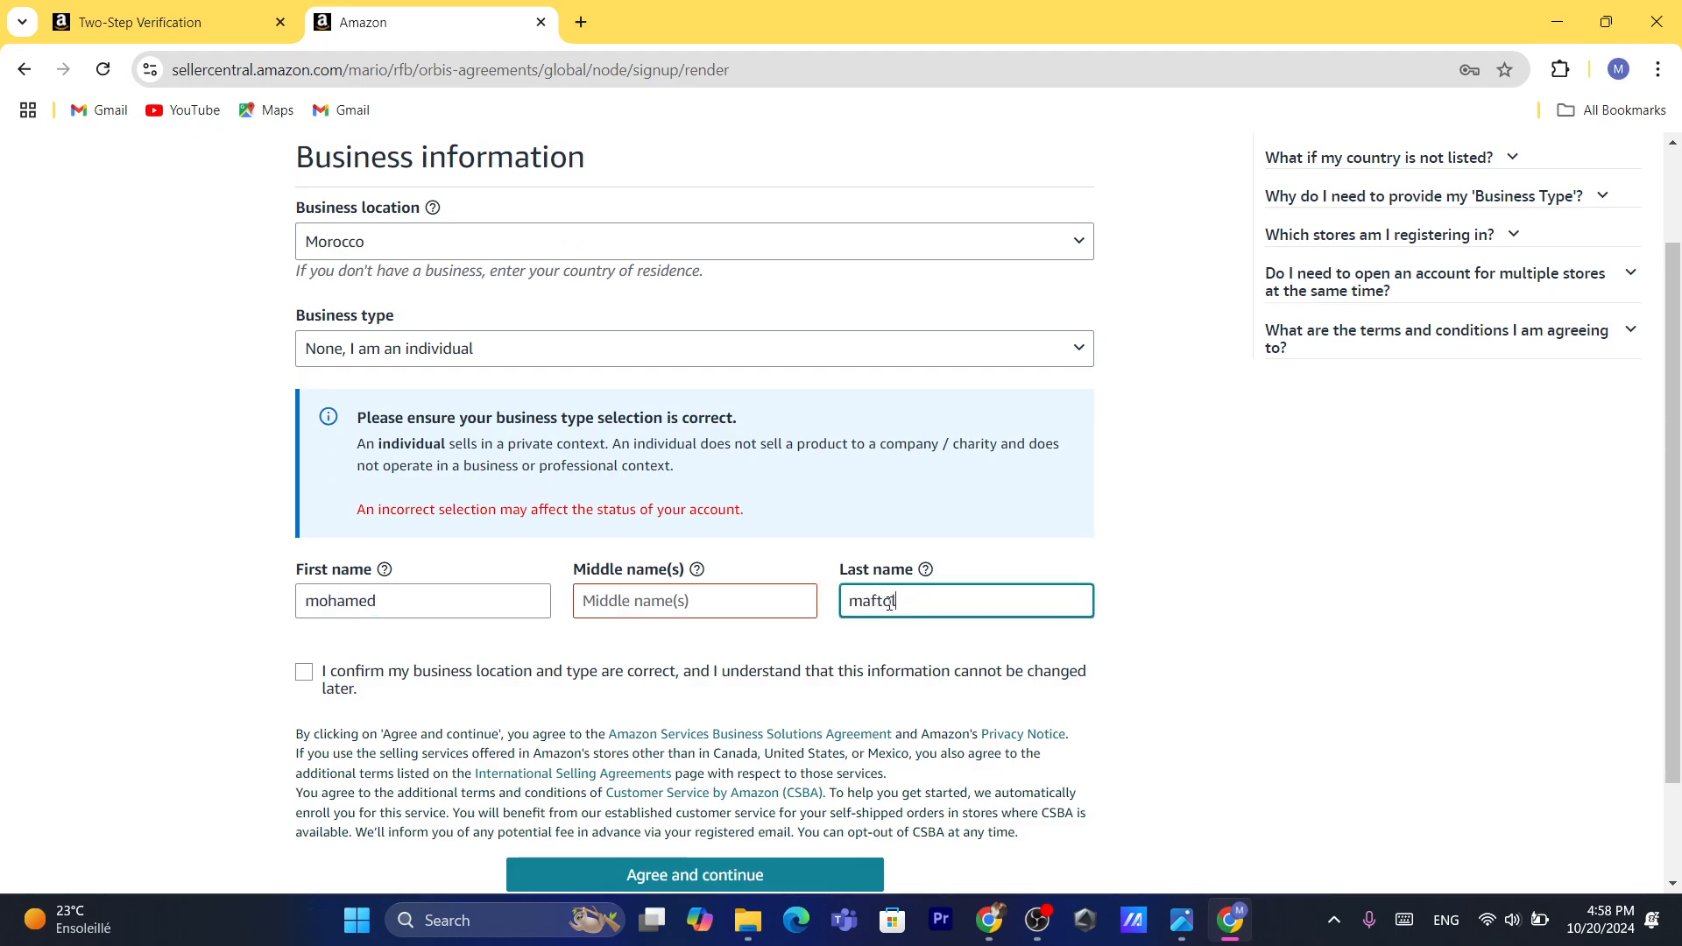
- Confirm that location and type cannot change later, then submit with Agree and continue
click(419, 674)
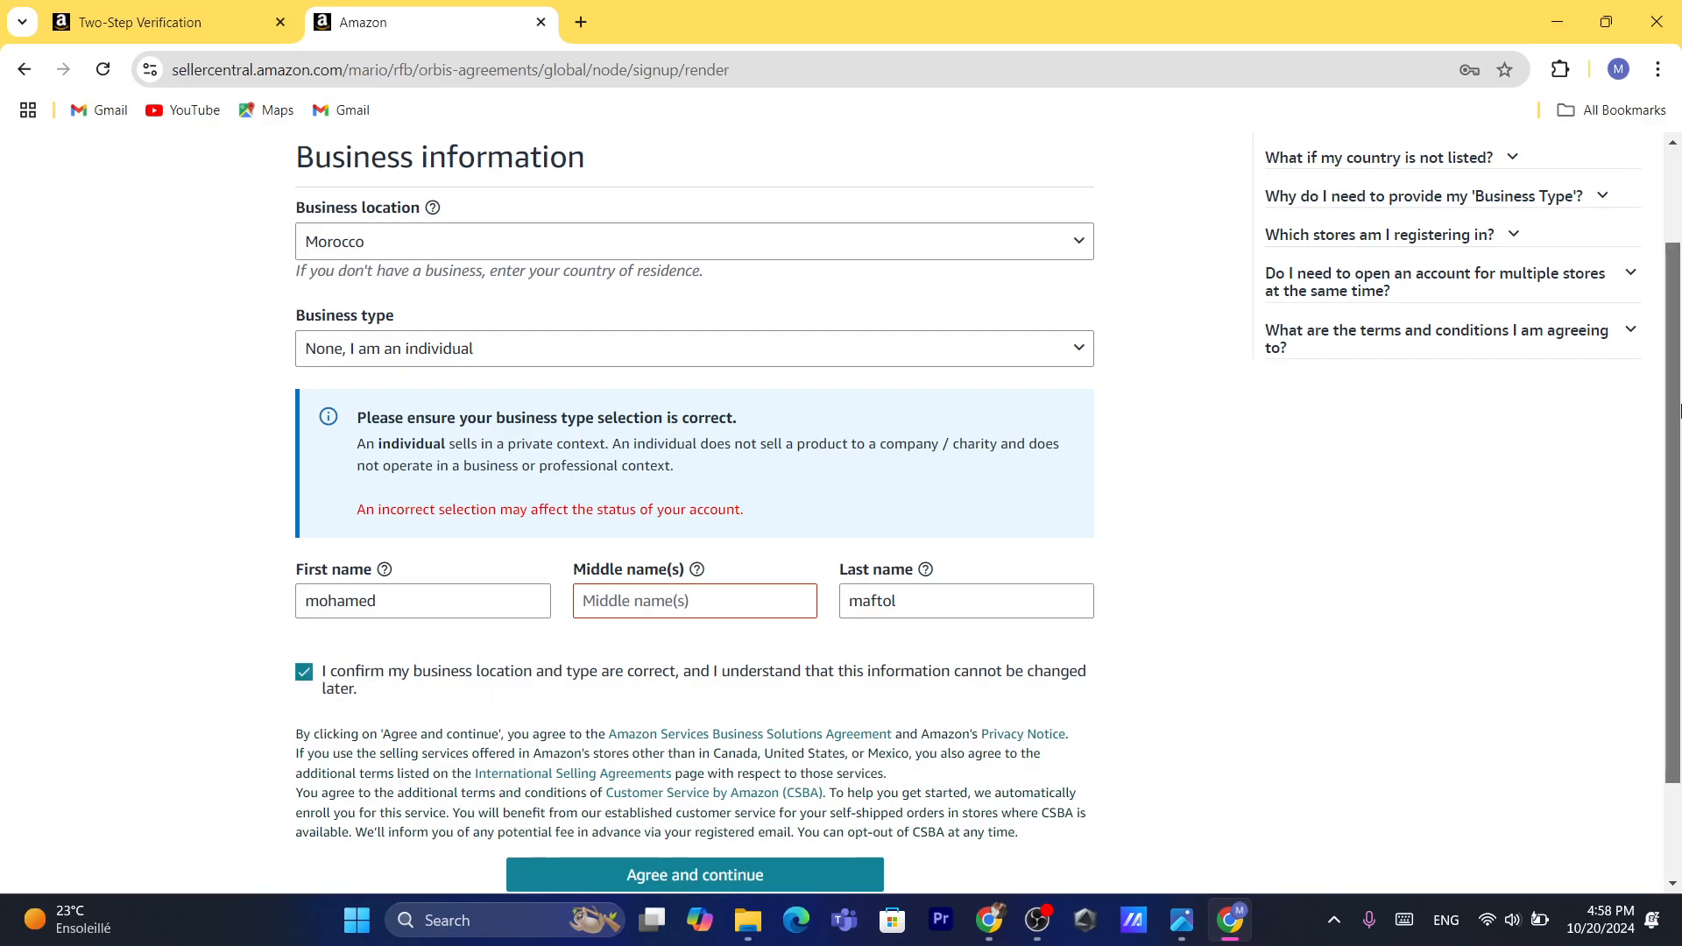
scroll(795, 601, down, 2)
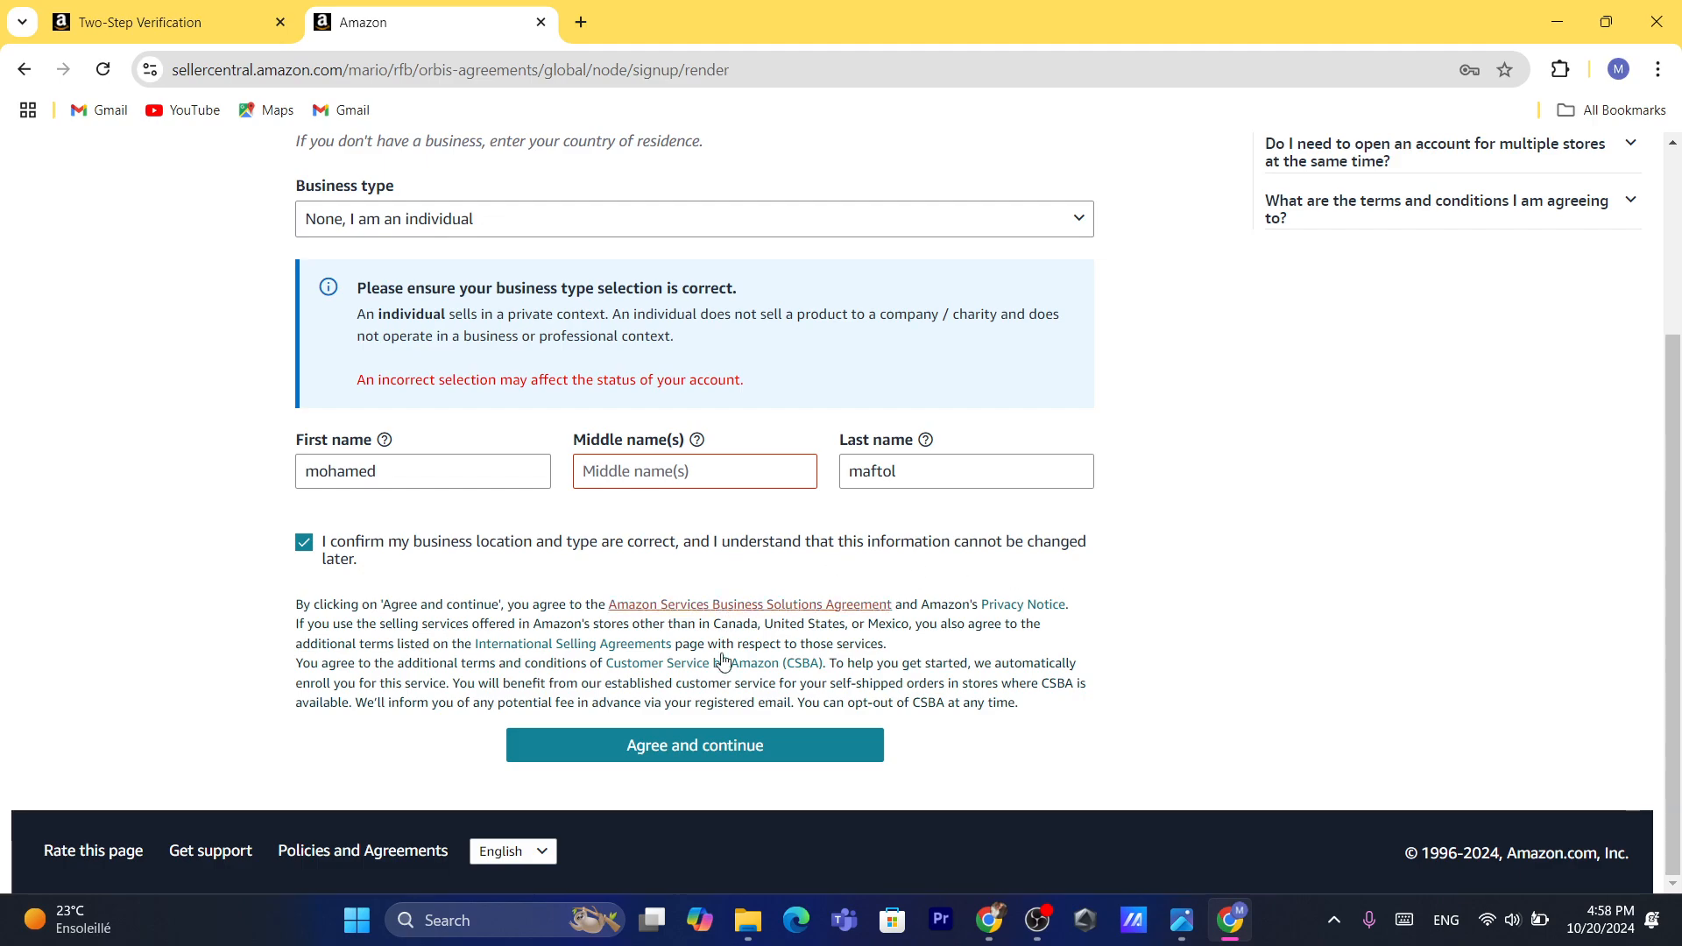
click(659, 747)
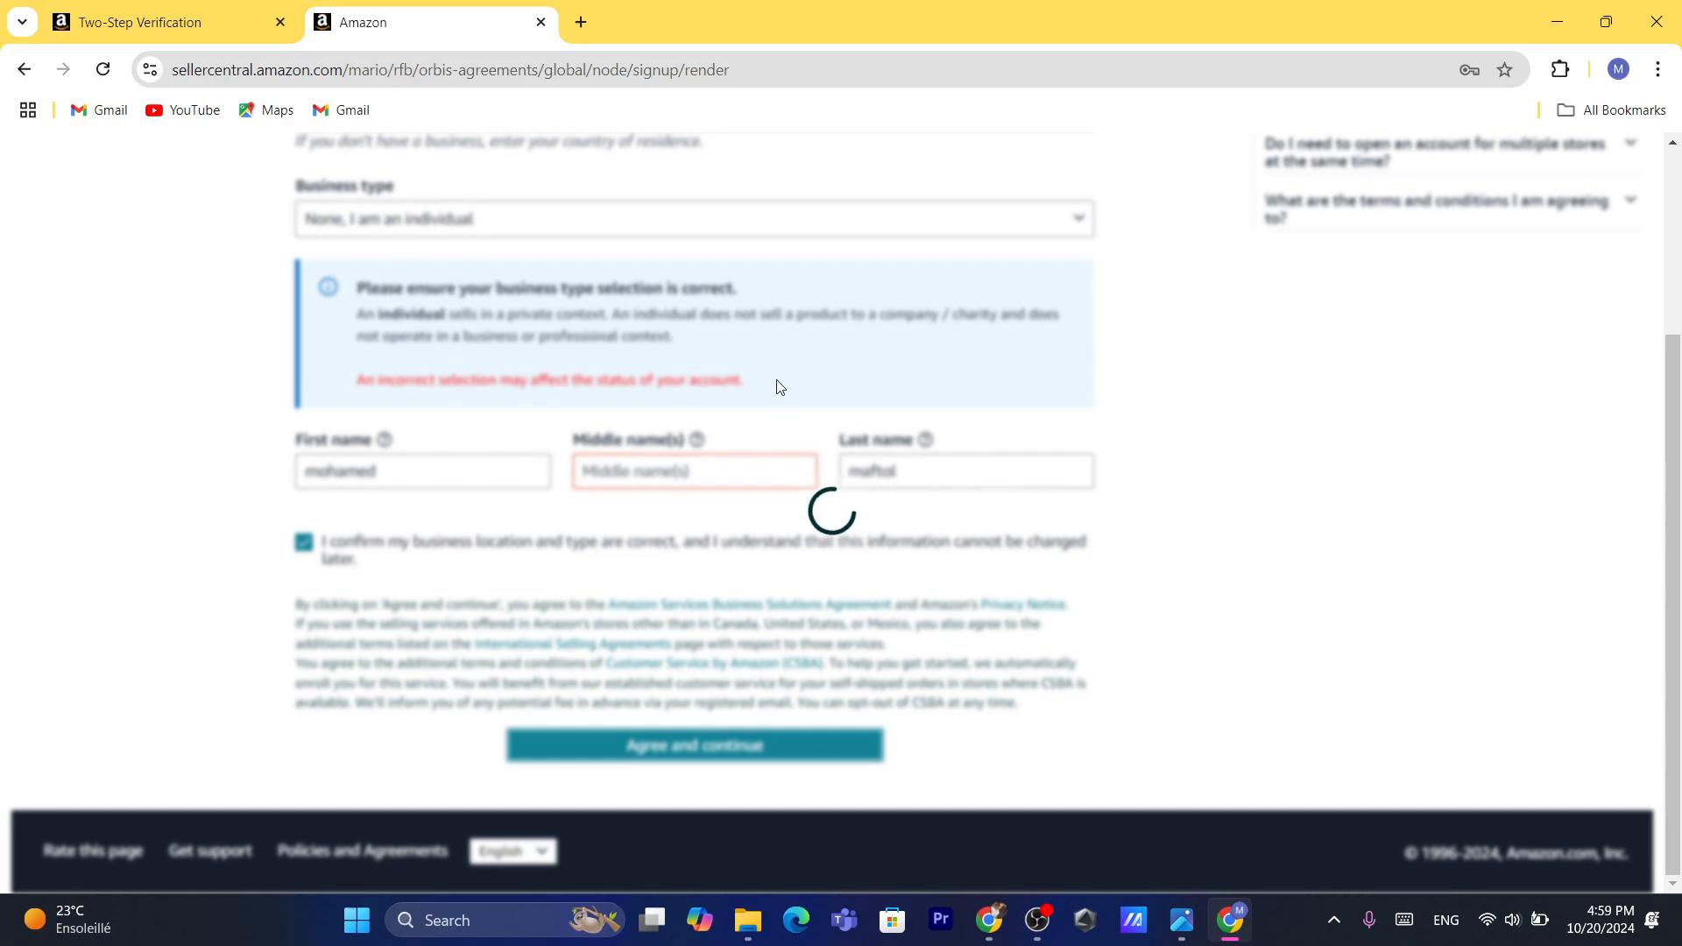
- Leave the Not Authorized page via the Seller Central logo to reach the account picker
click(823, 72)
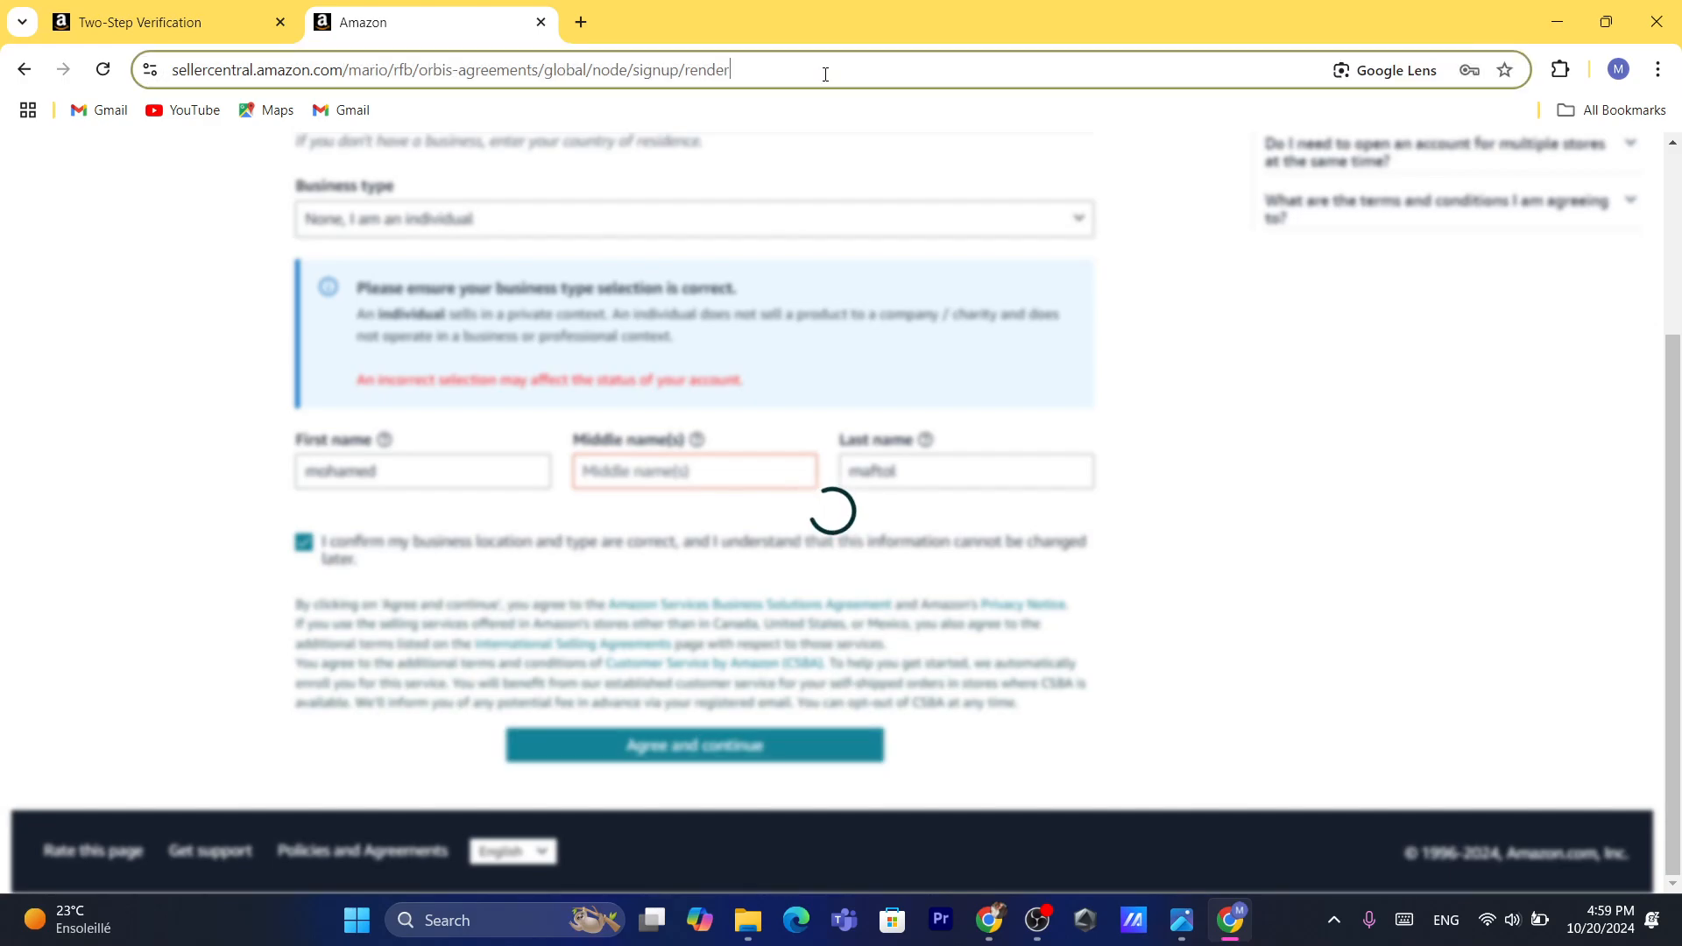
text(w)
click(0, 549)
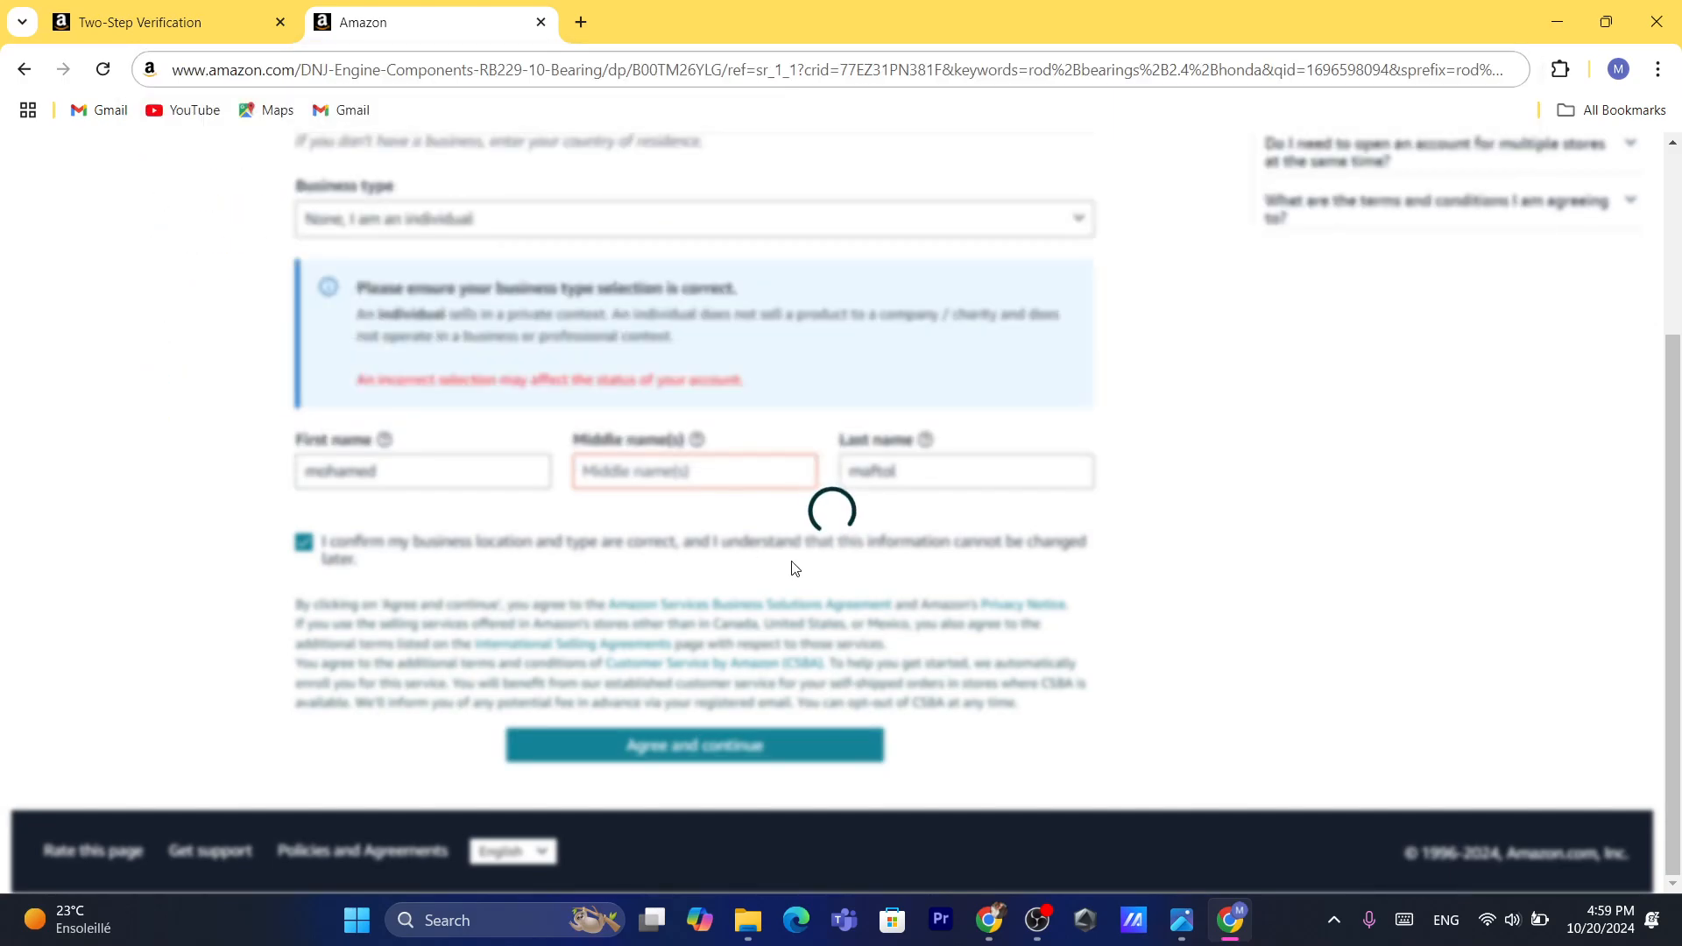
scroll(1674, 457, up, 1)
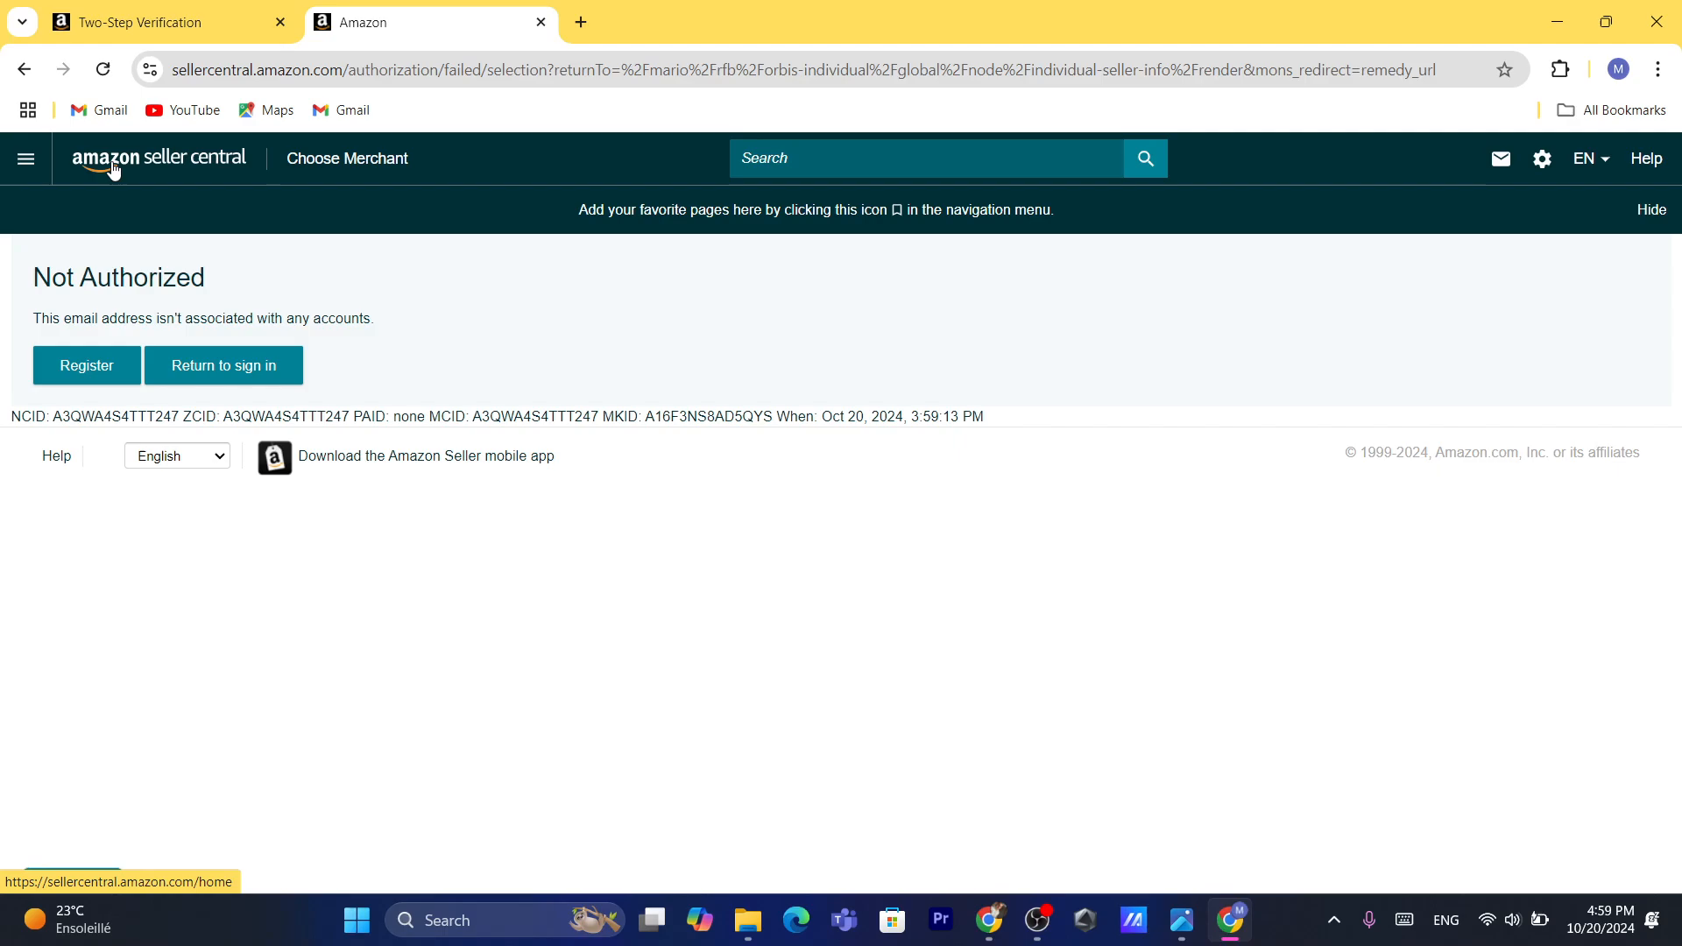
click(346, 167)
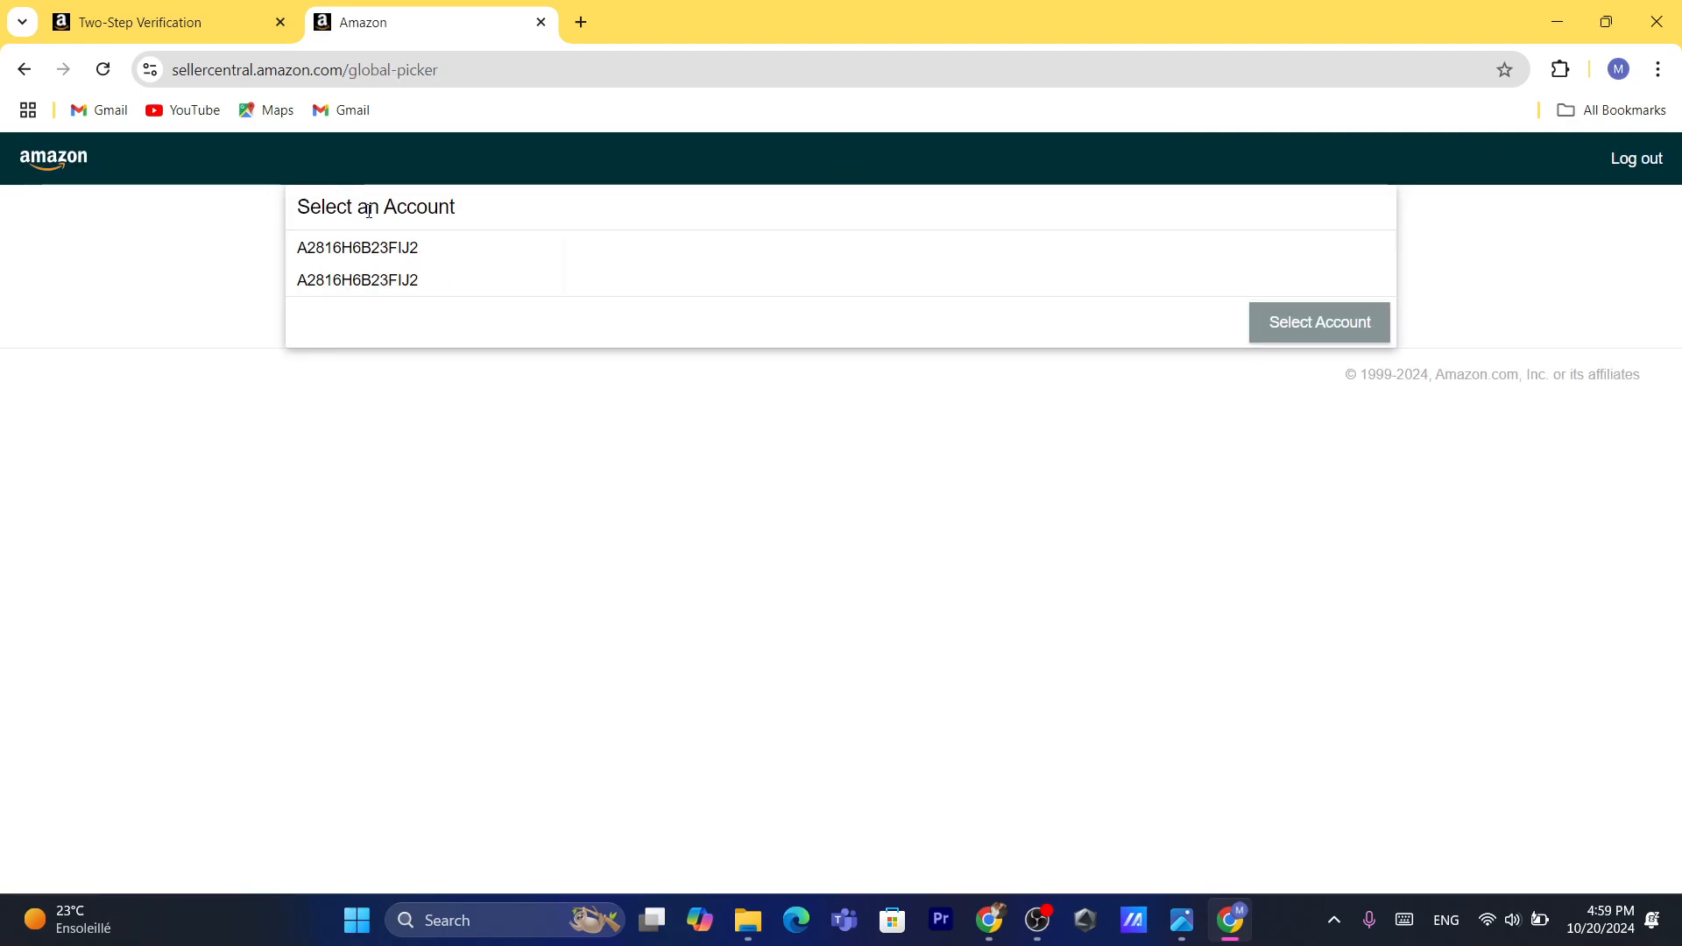
- Open the first merchant account's store list, then go back to Select Account
click(360, 250)
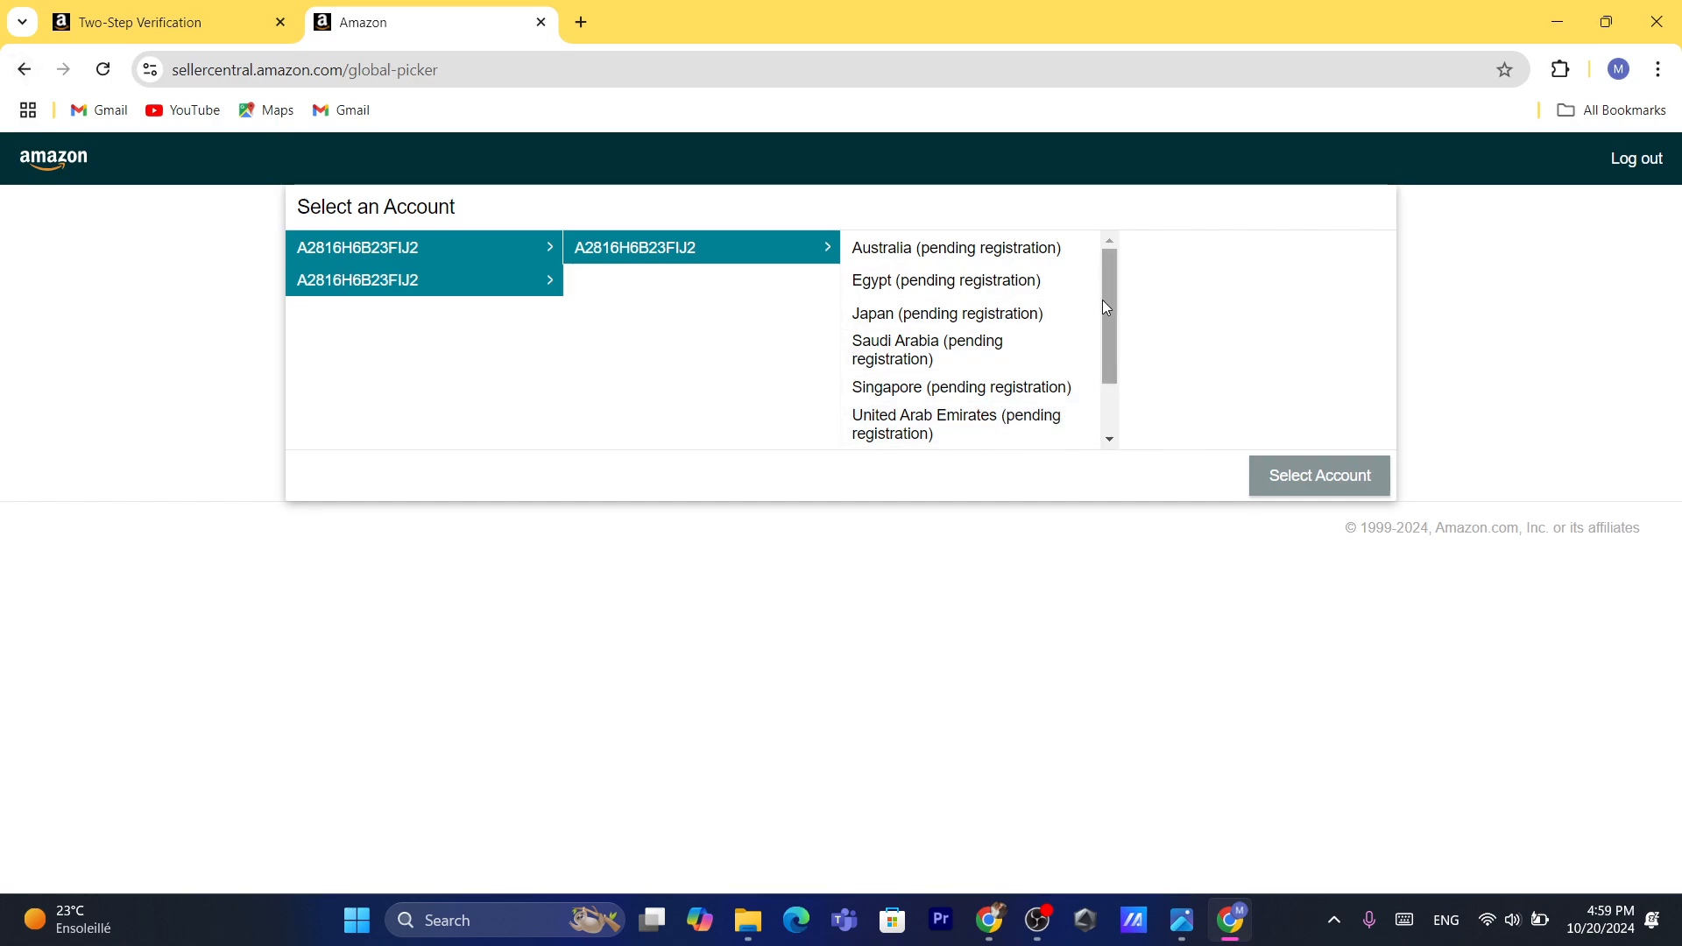
scroll(1107, 333, down, 2)
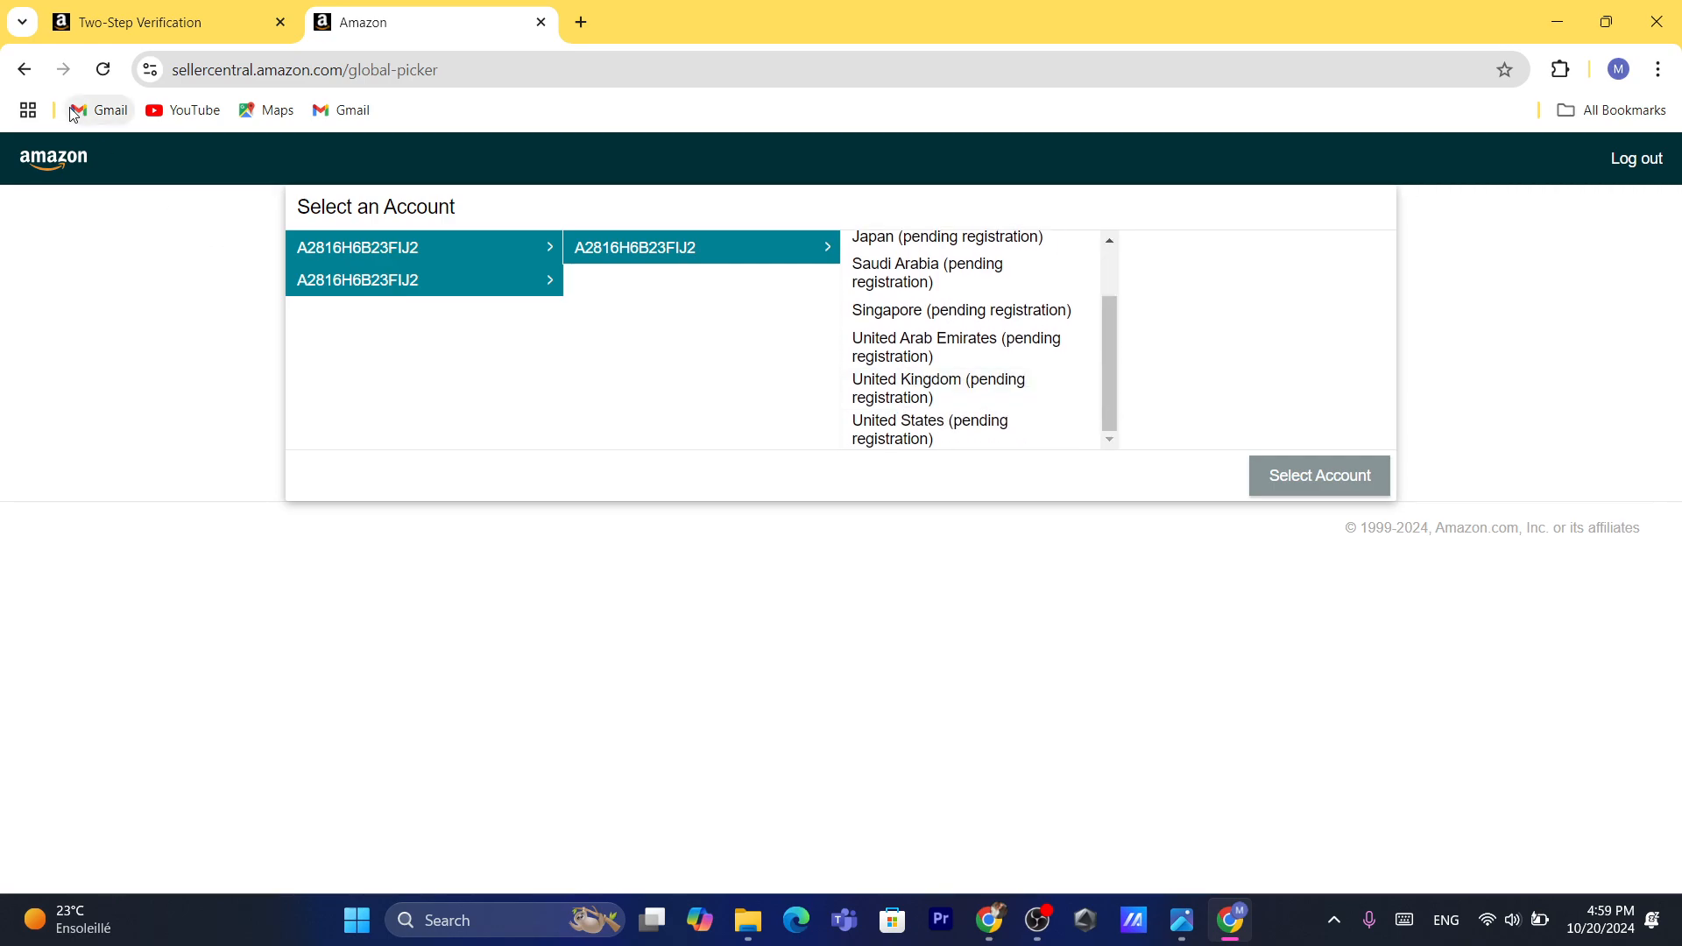
click(17, 72)
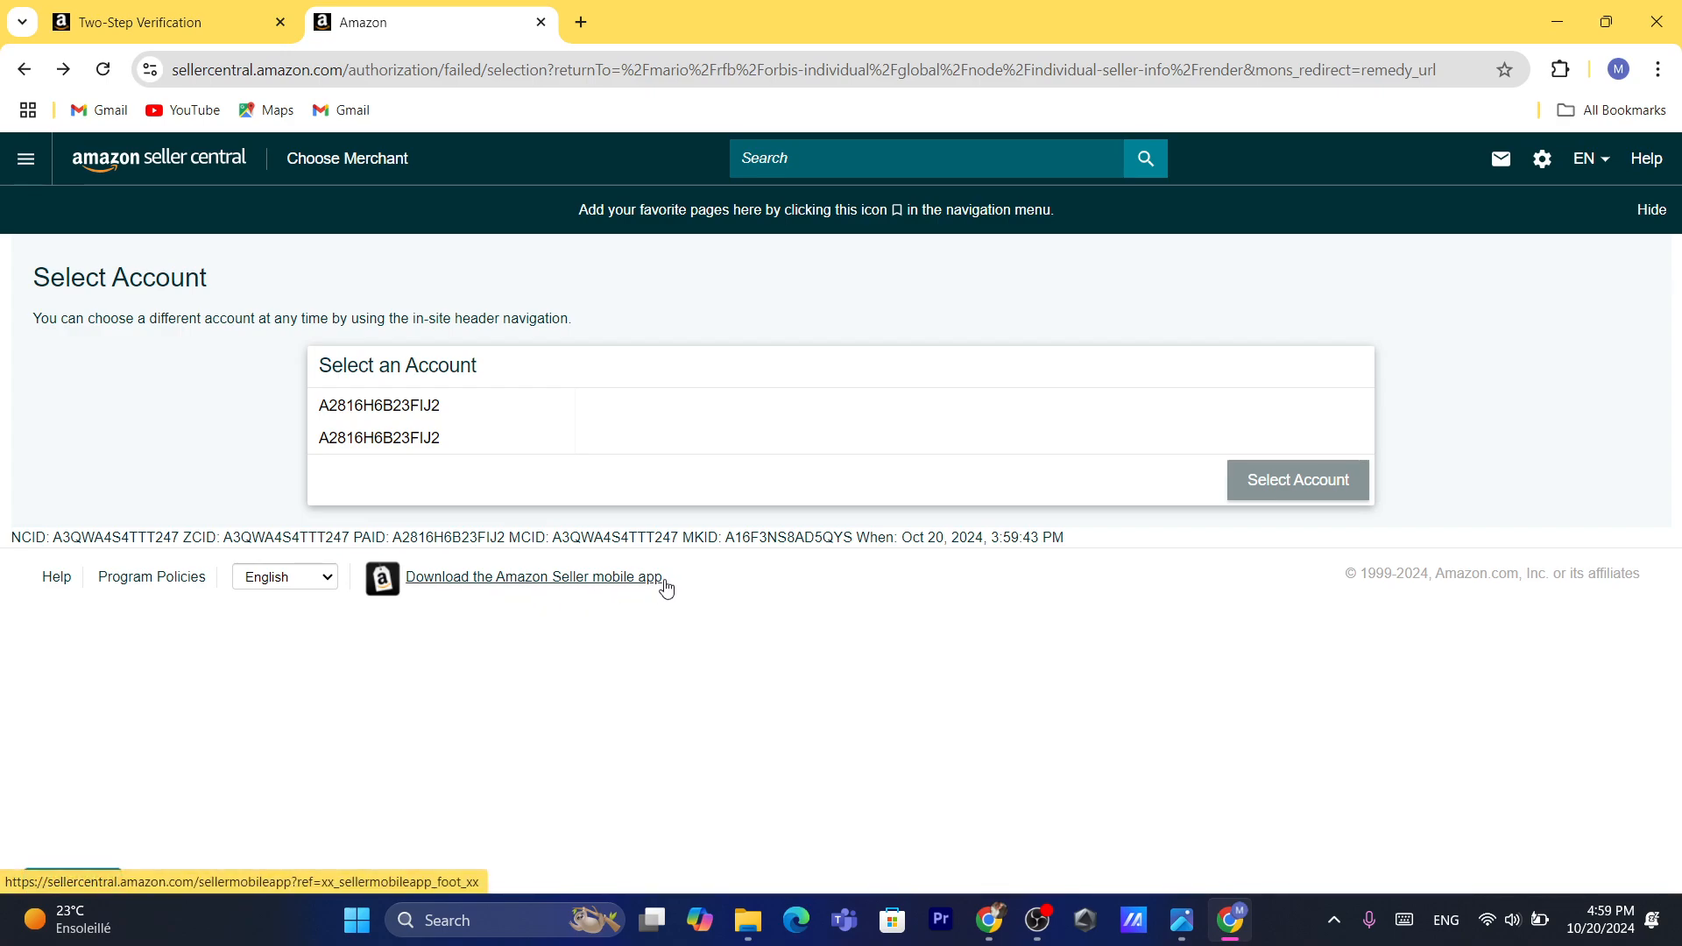
- Clear a stray text selection and open, then close, the language and region choices
drag(710, 578, 419, 569)
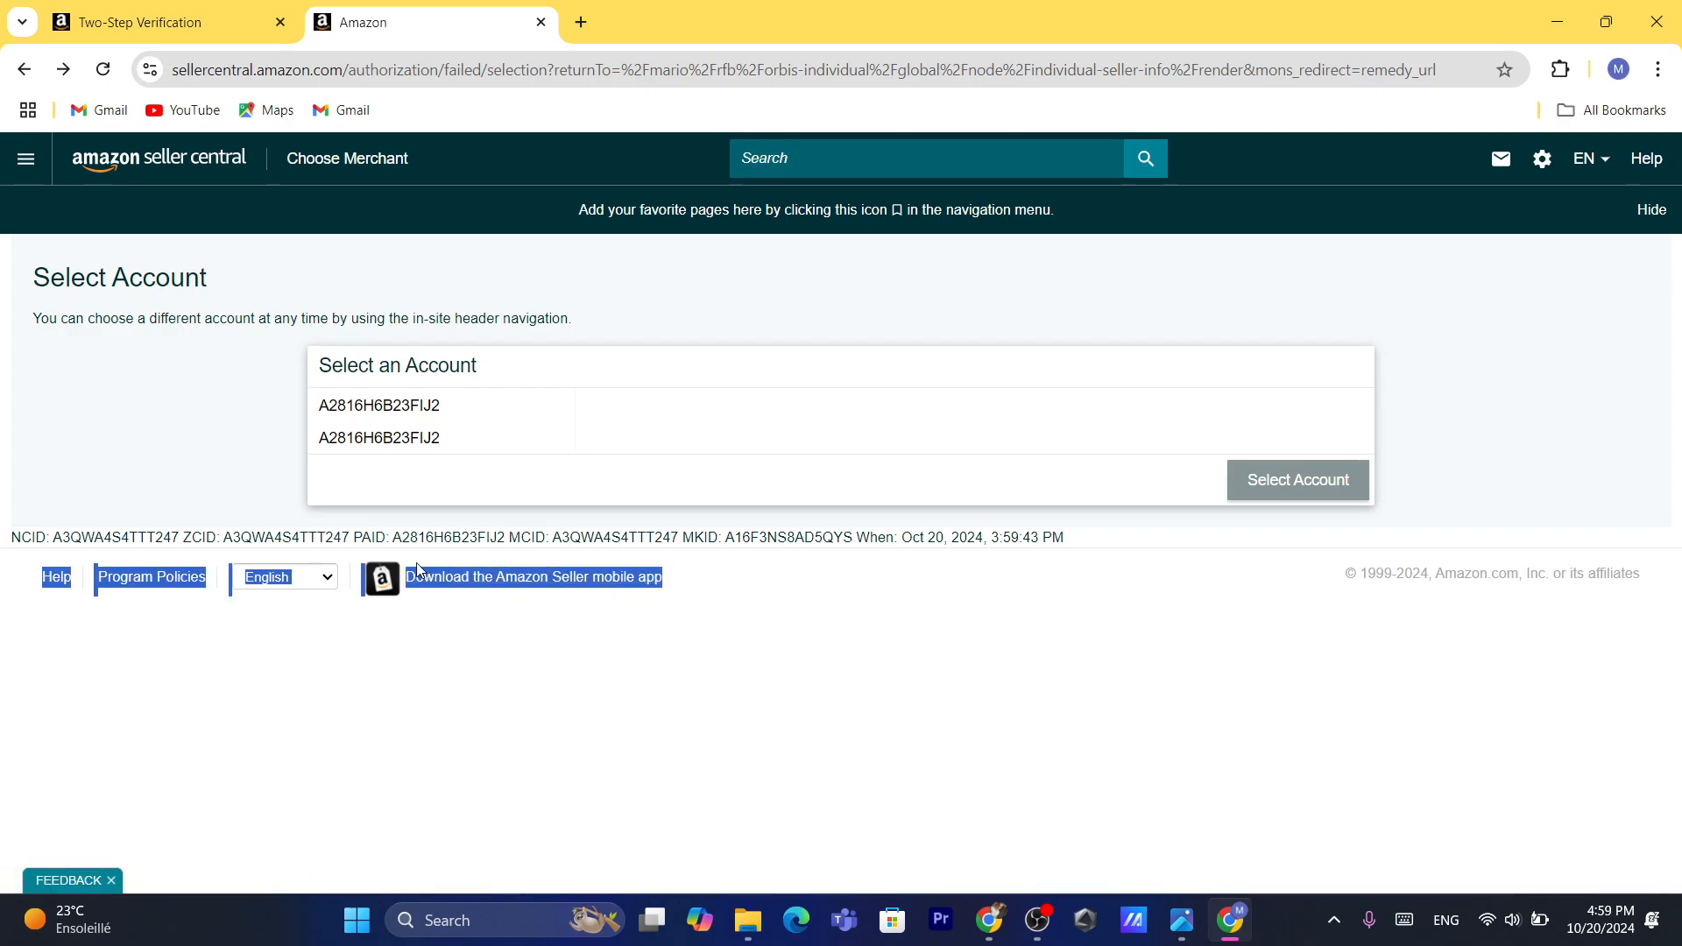
click(455, 723)
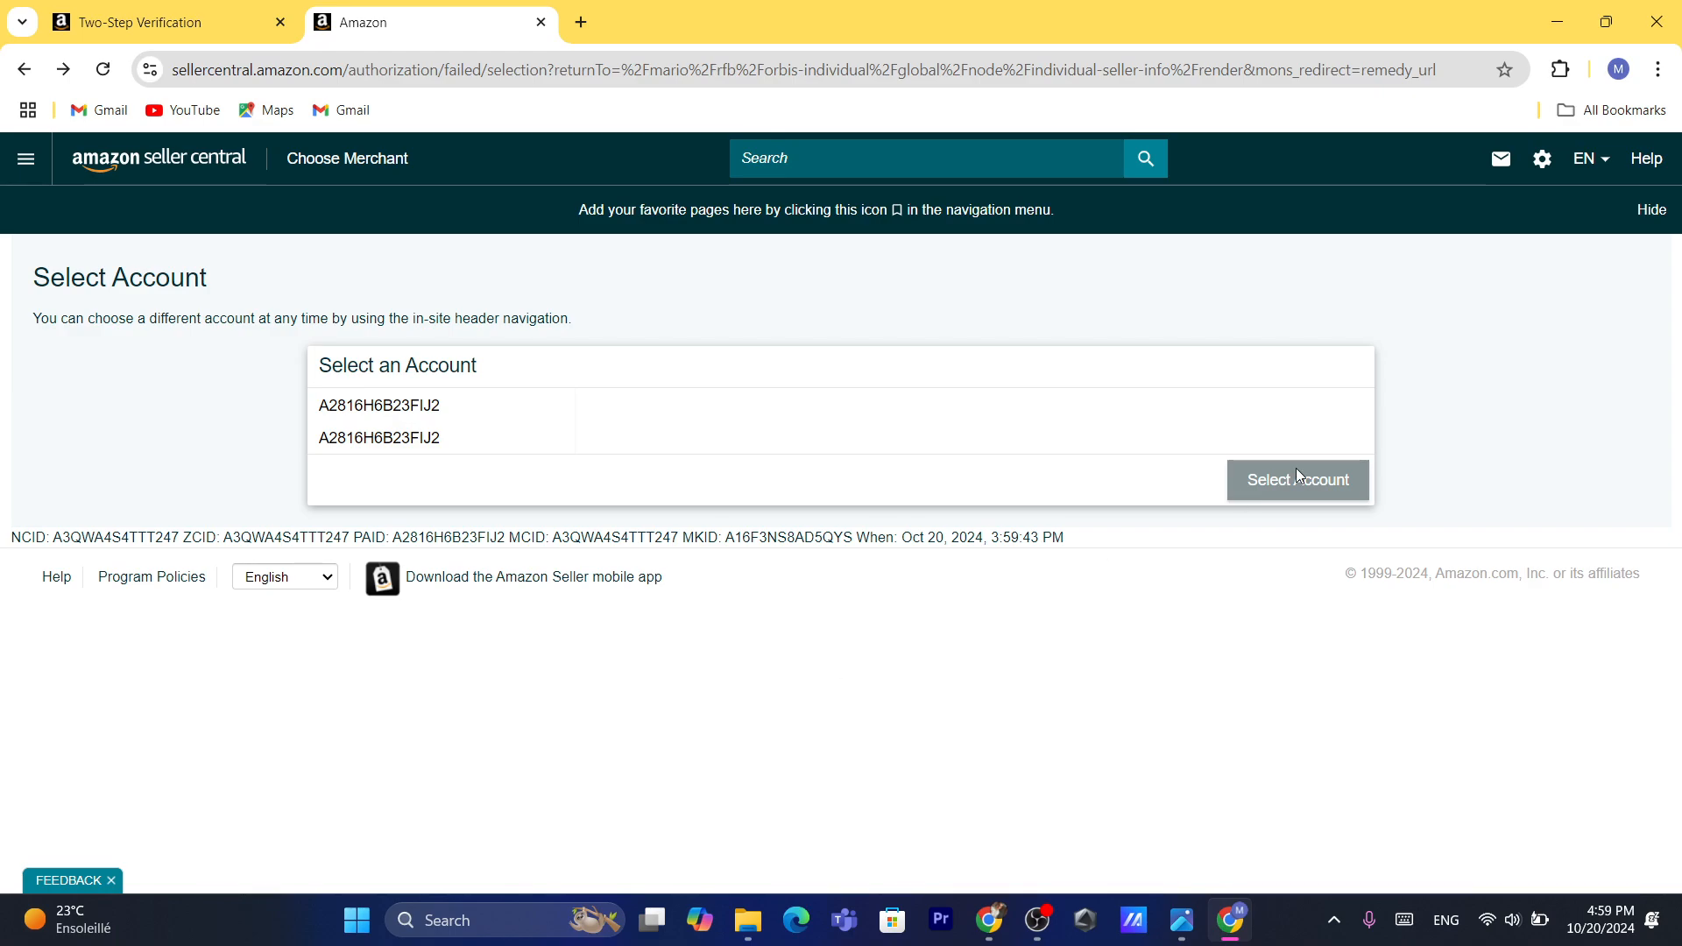
click(1590, 159)
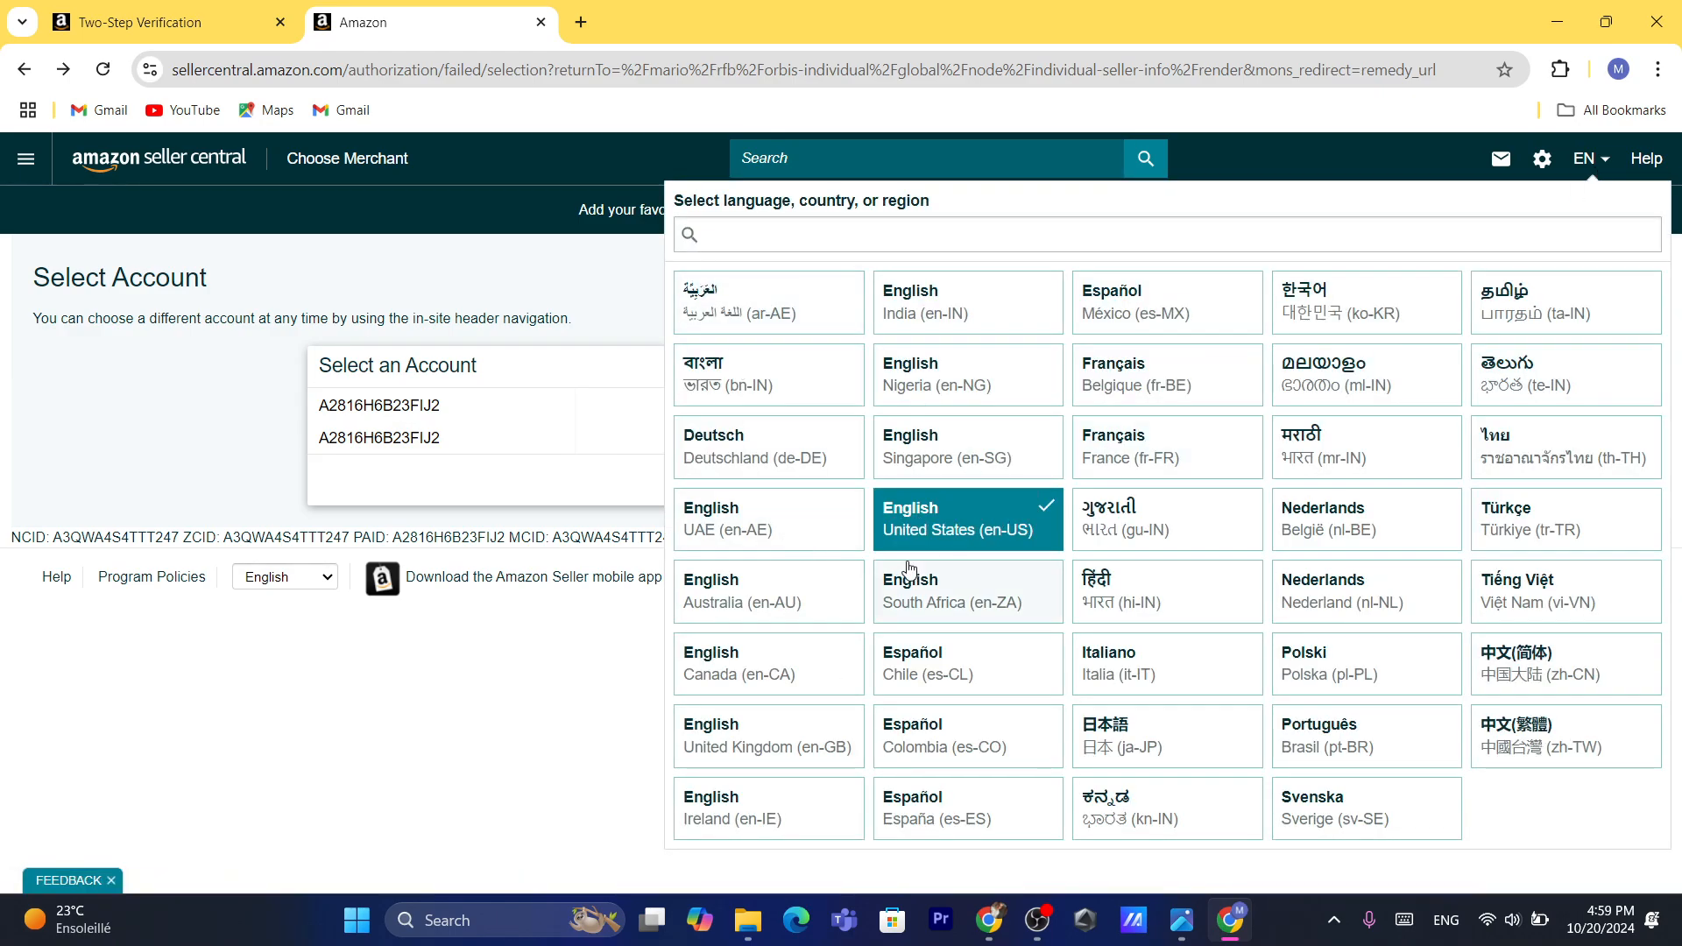
click(530, 708)
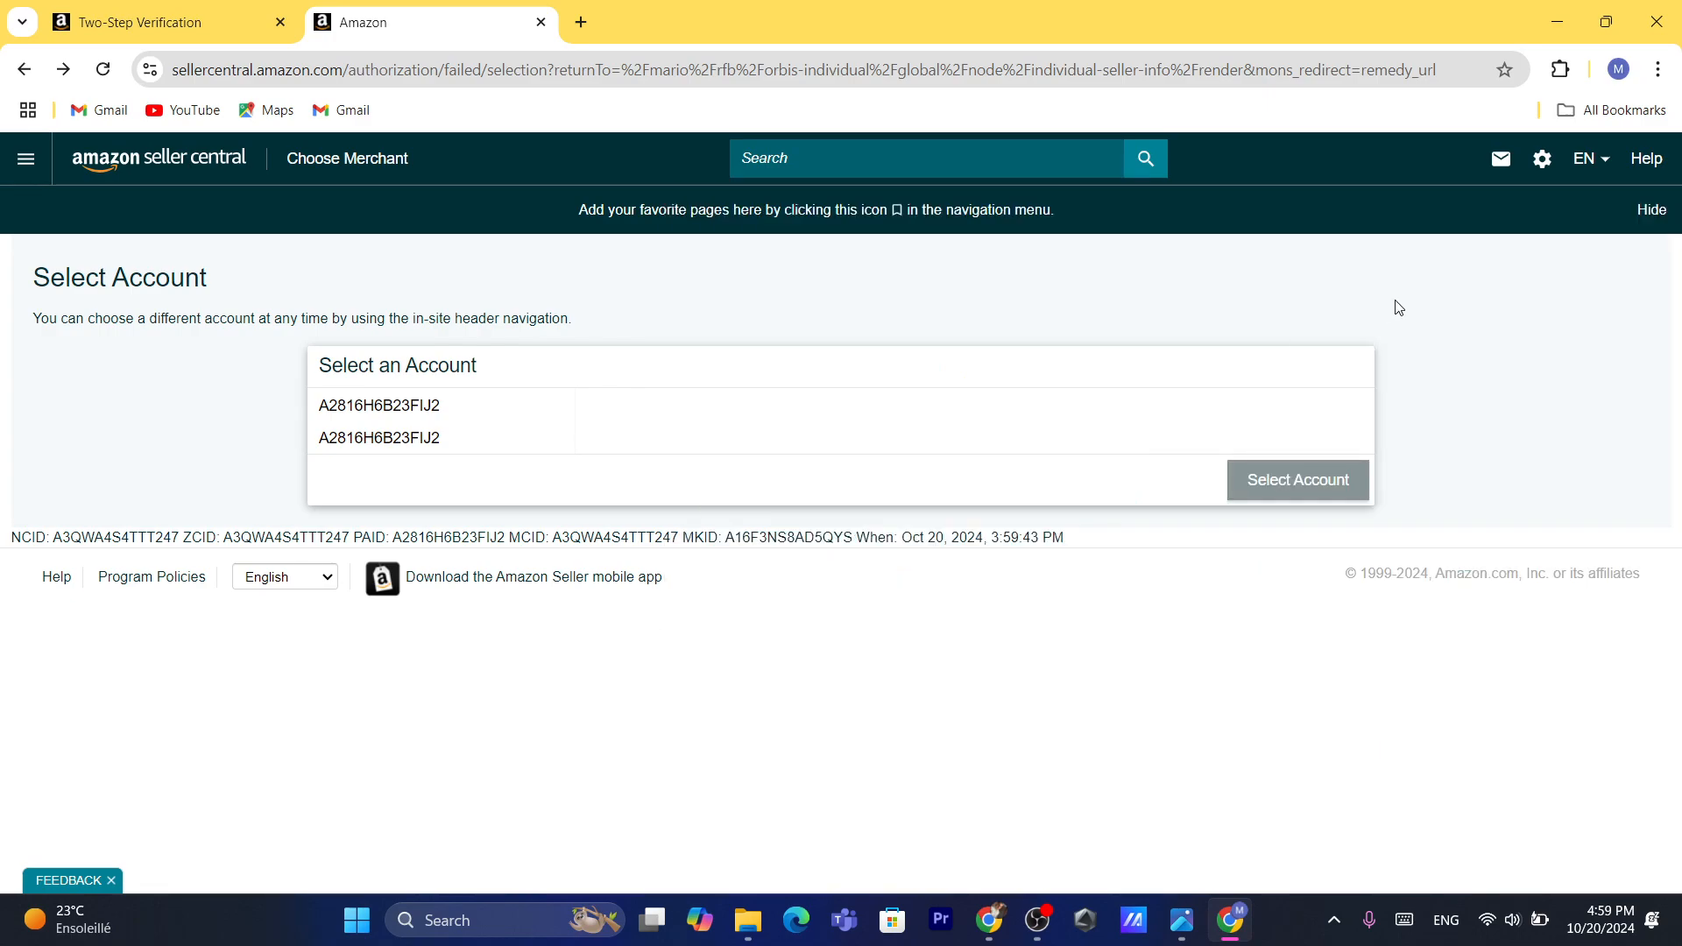
mouse_move(1549, 163)
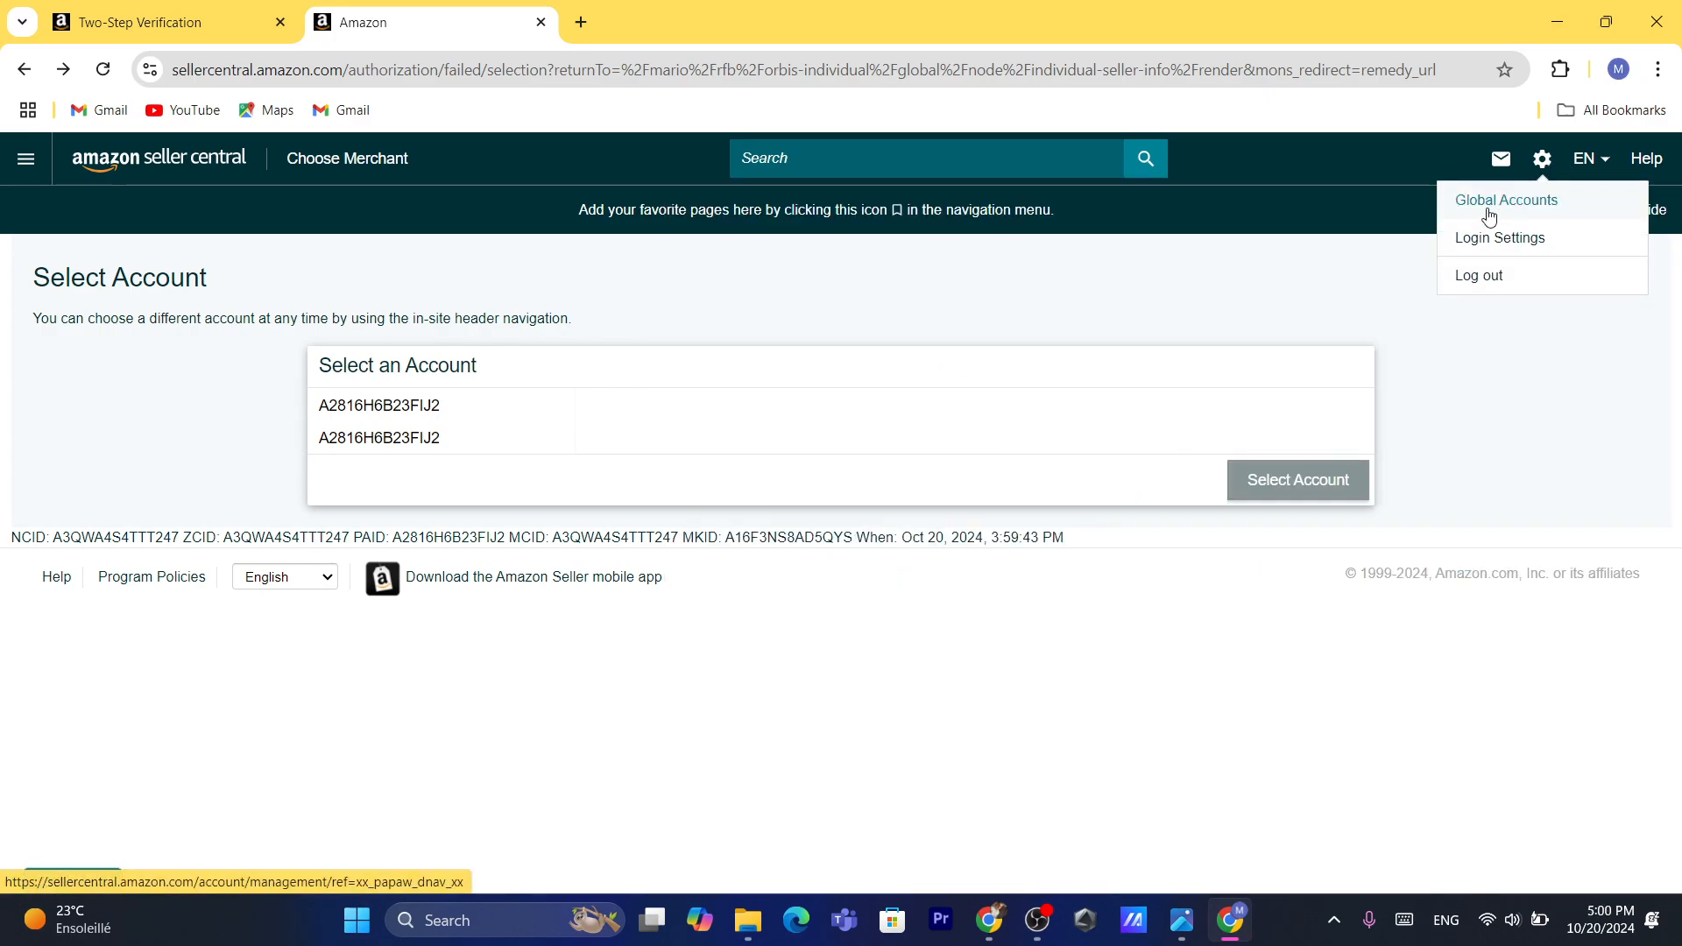
click(828, 159)
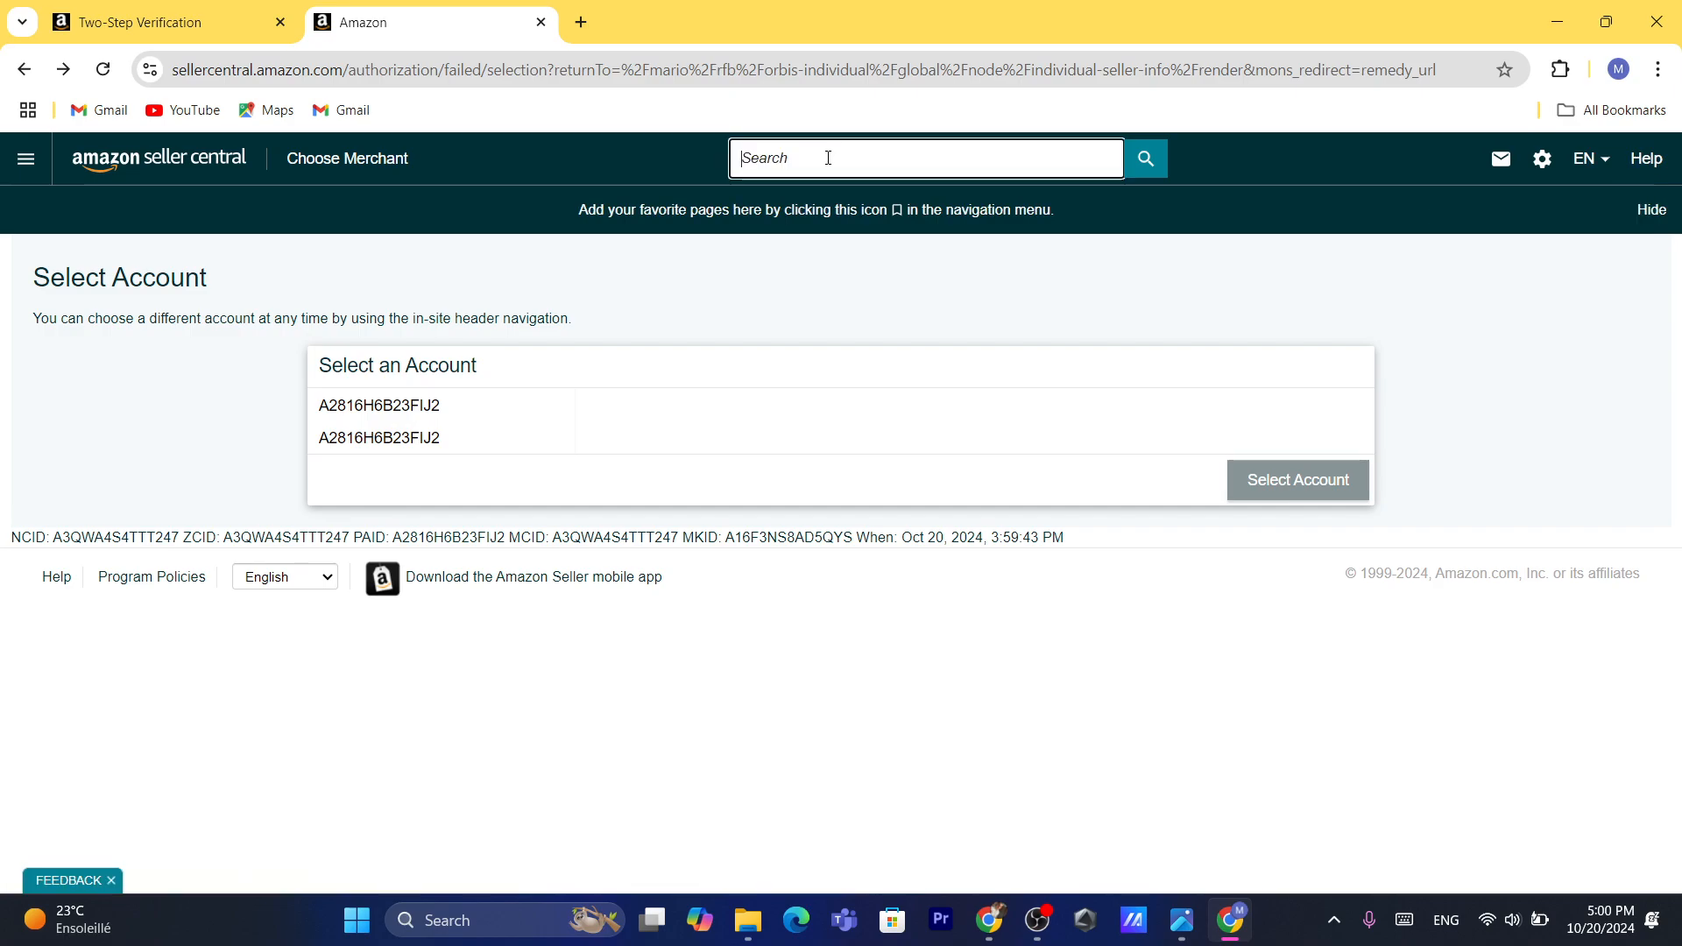
- Go to Registration > Setup Summary through the site navigation menu
click(26, 159)
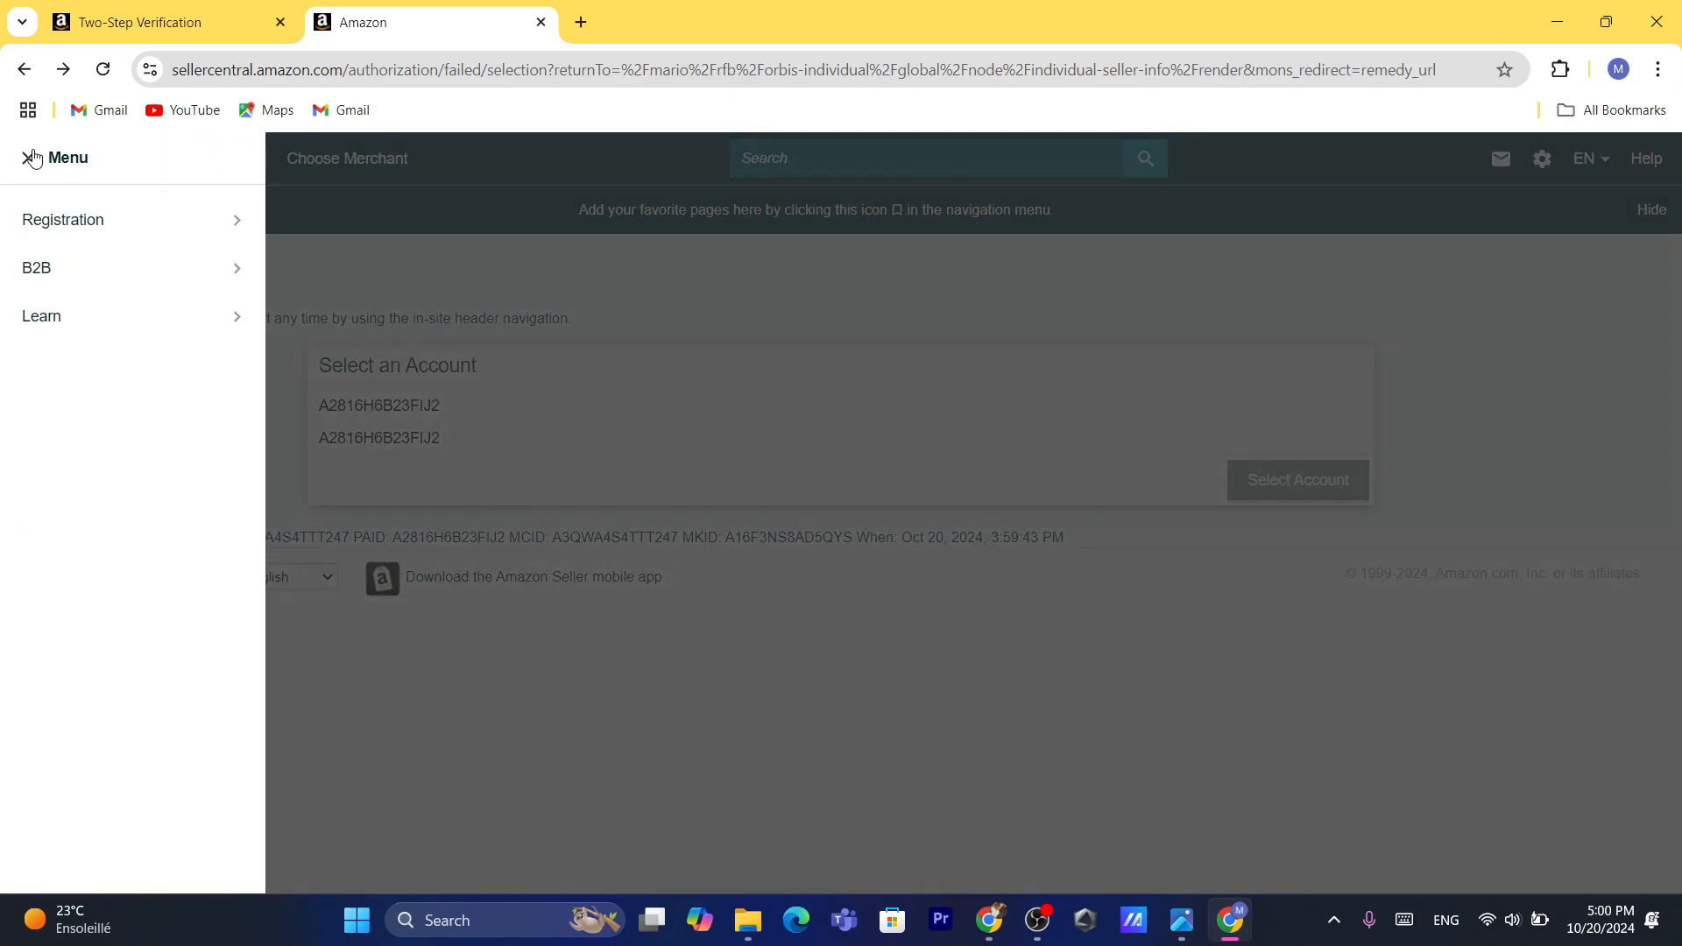
click(30, 226)
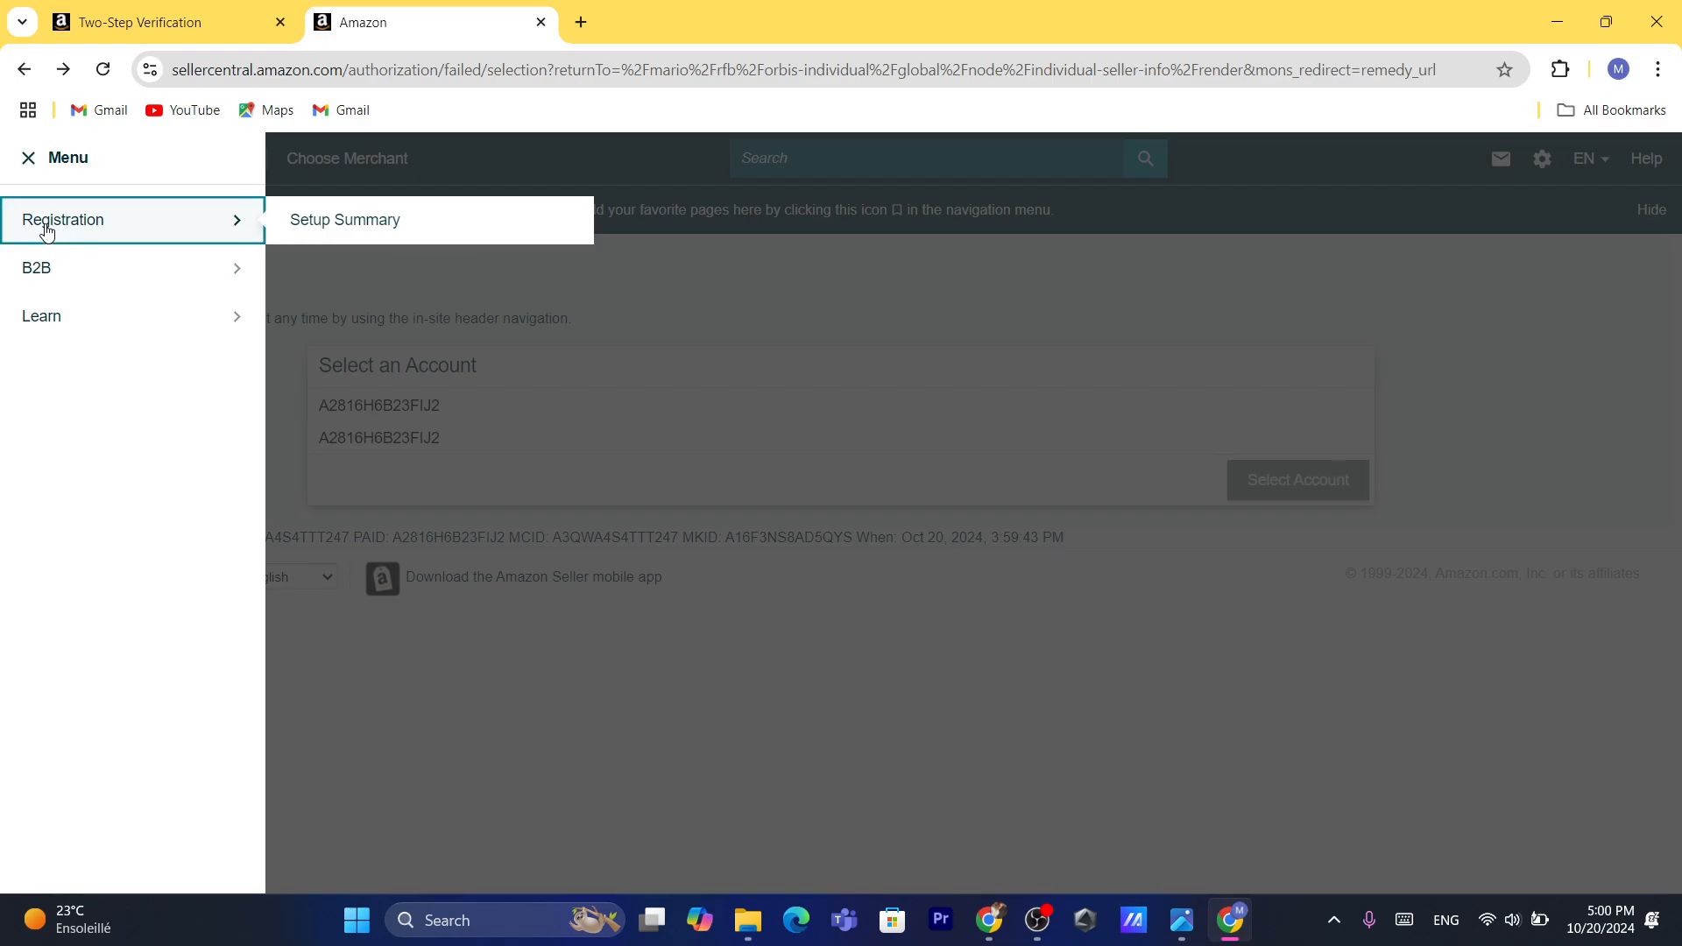
click(357, 222)
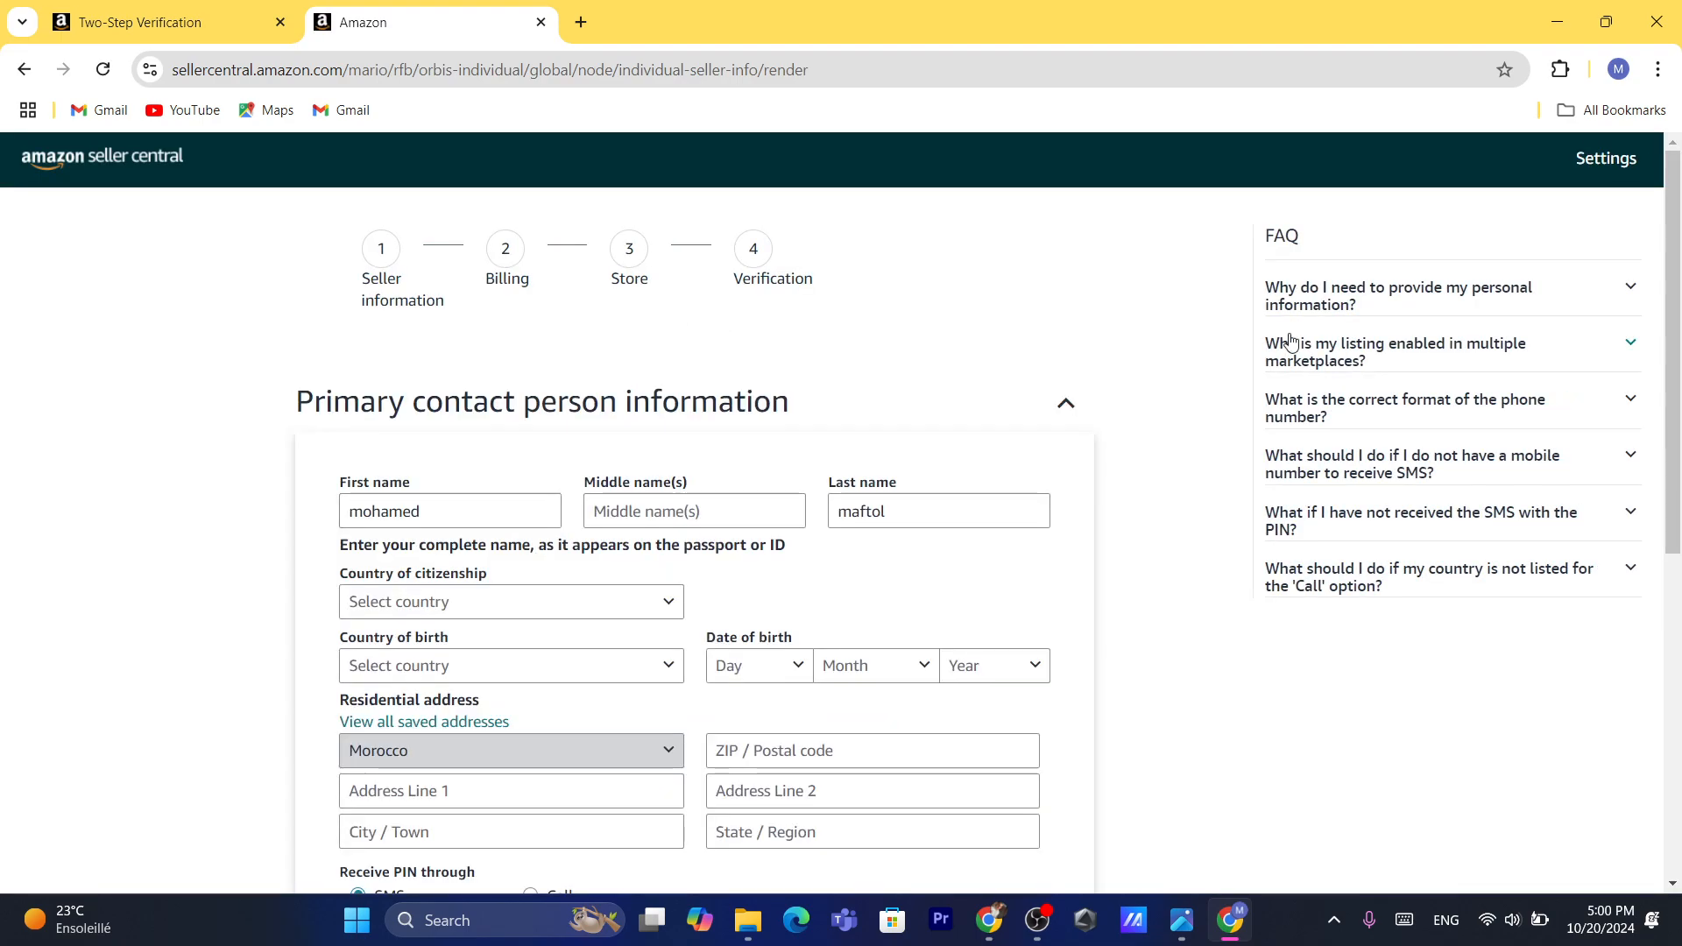
- Review the Seller information form, leaving country of birth unchanged, down to Address Line 1
scroll(844, 367, down, 1)
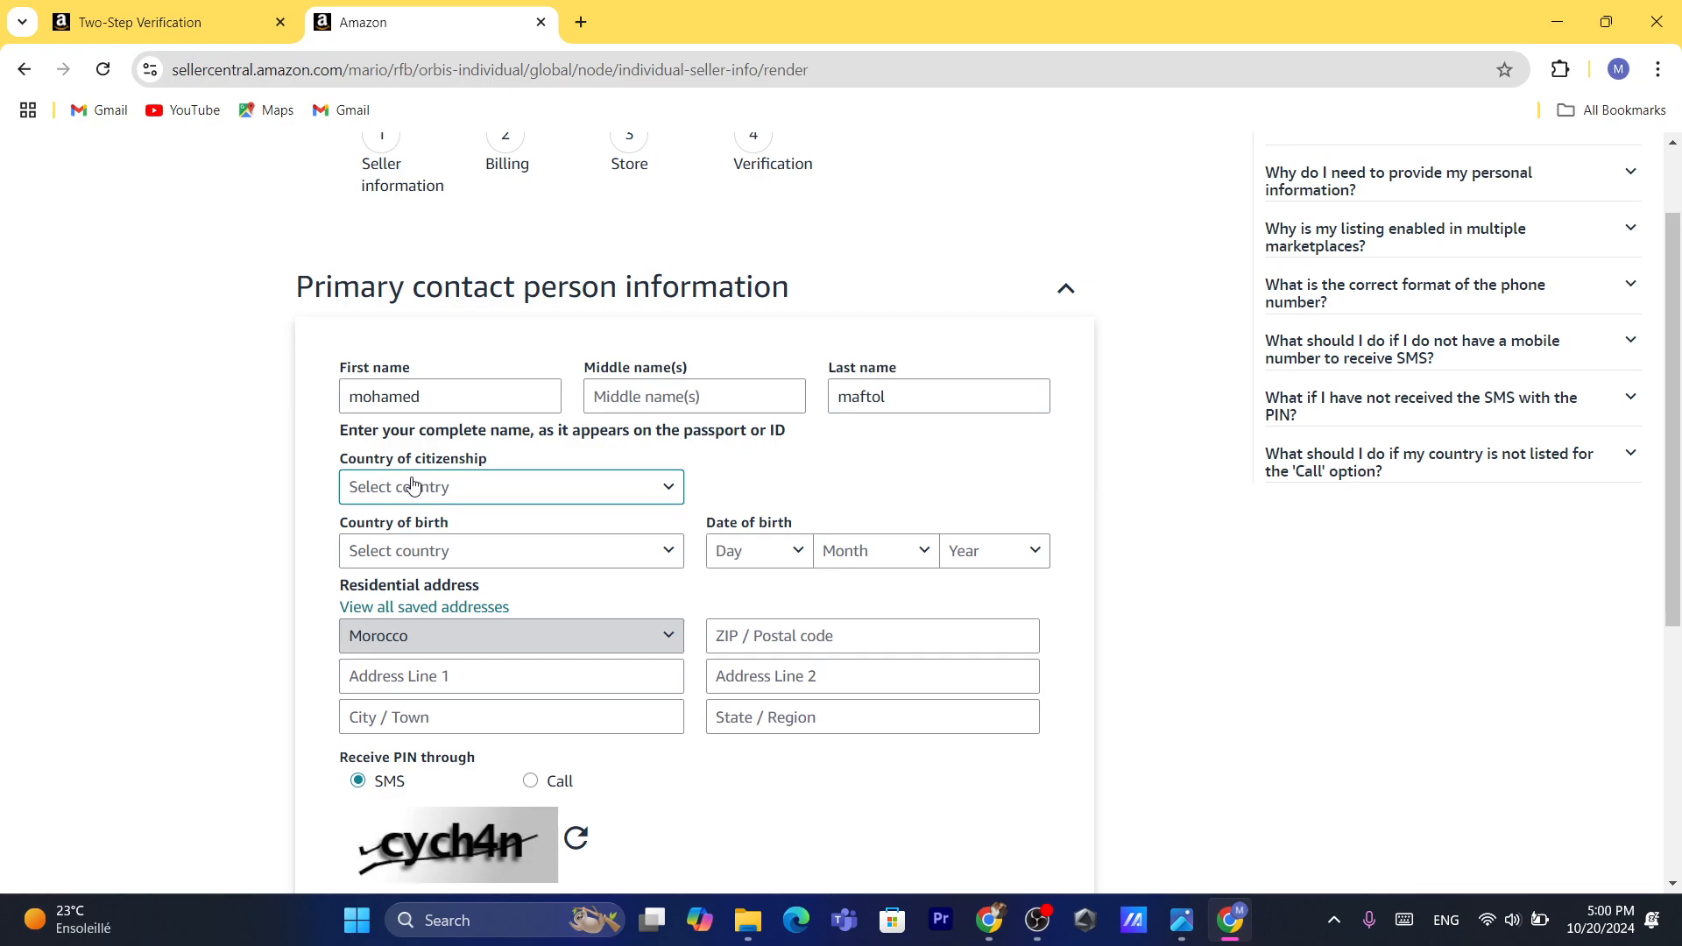
click(410, 563)
click(794, 474)
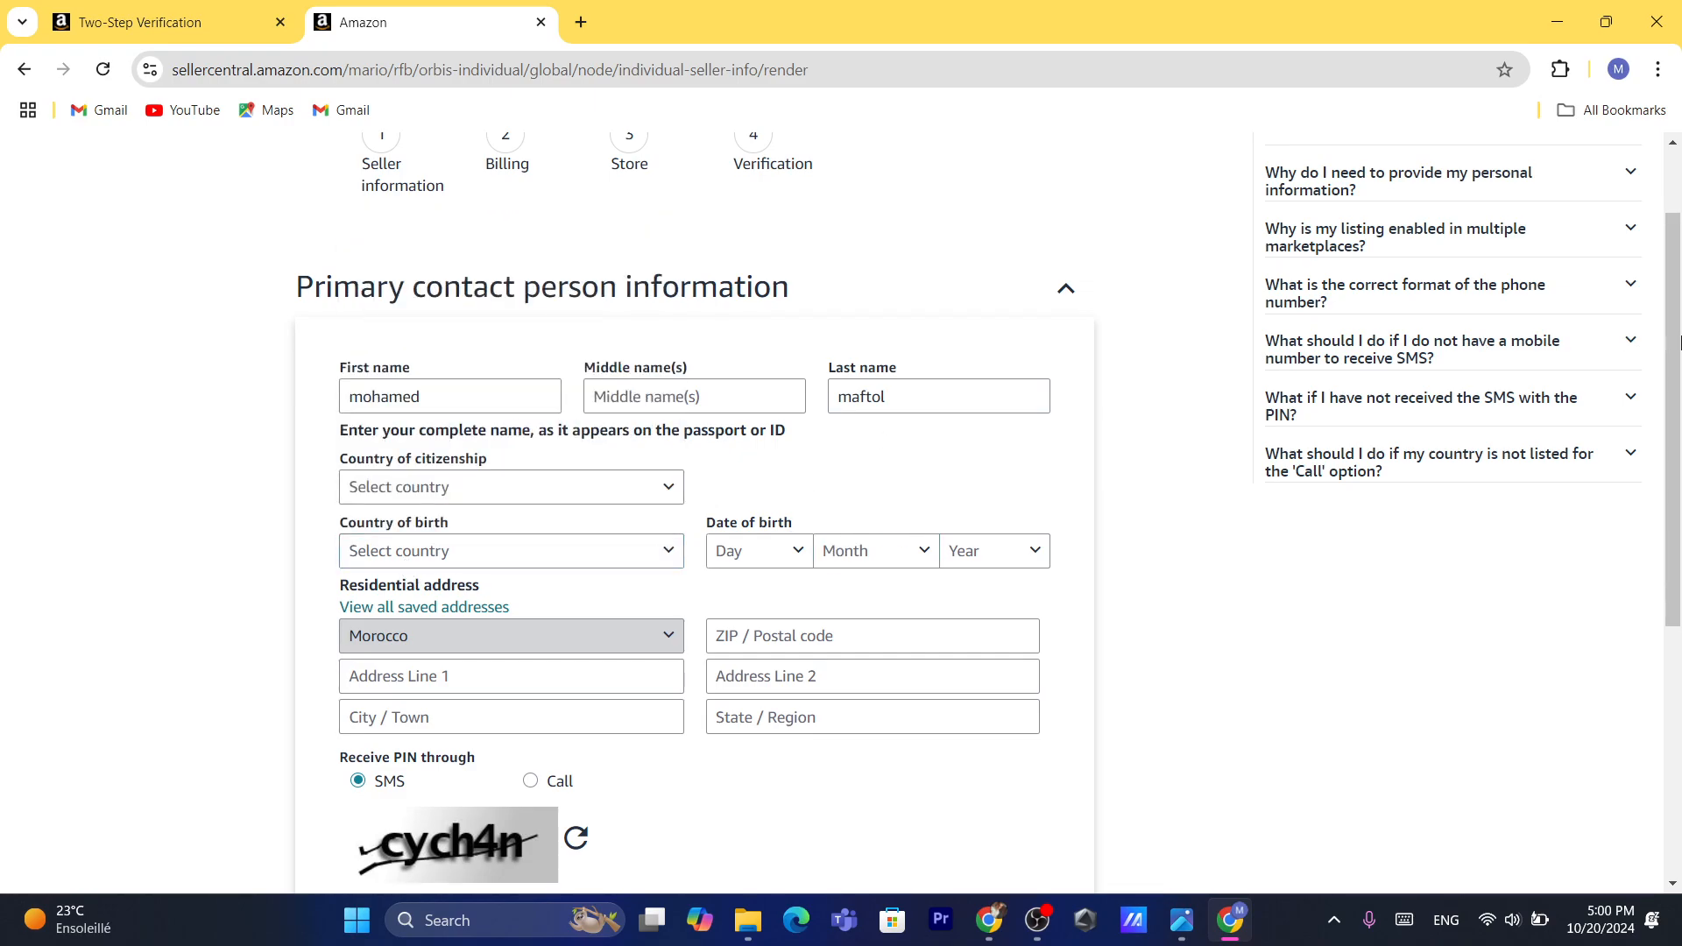
drag(1676, 342, 1667, 264)
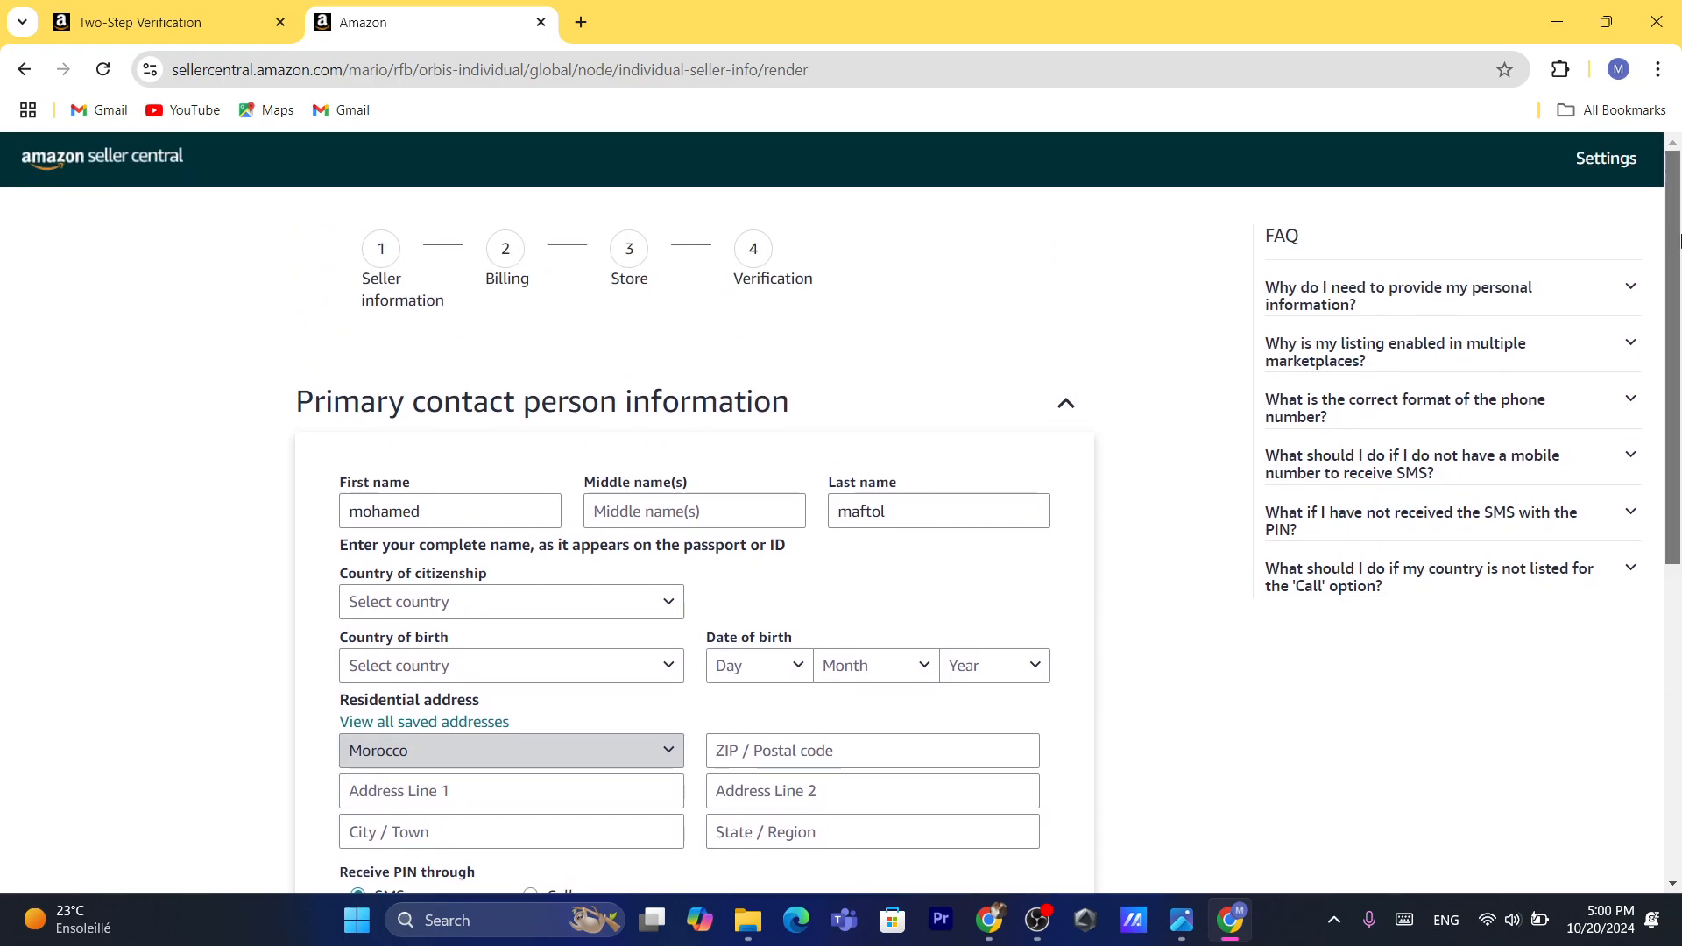
scroll(1060, 476, down, 5)
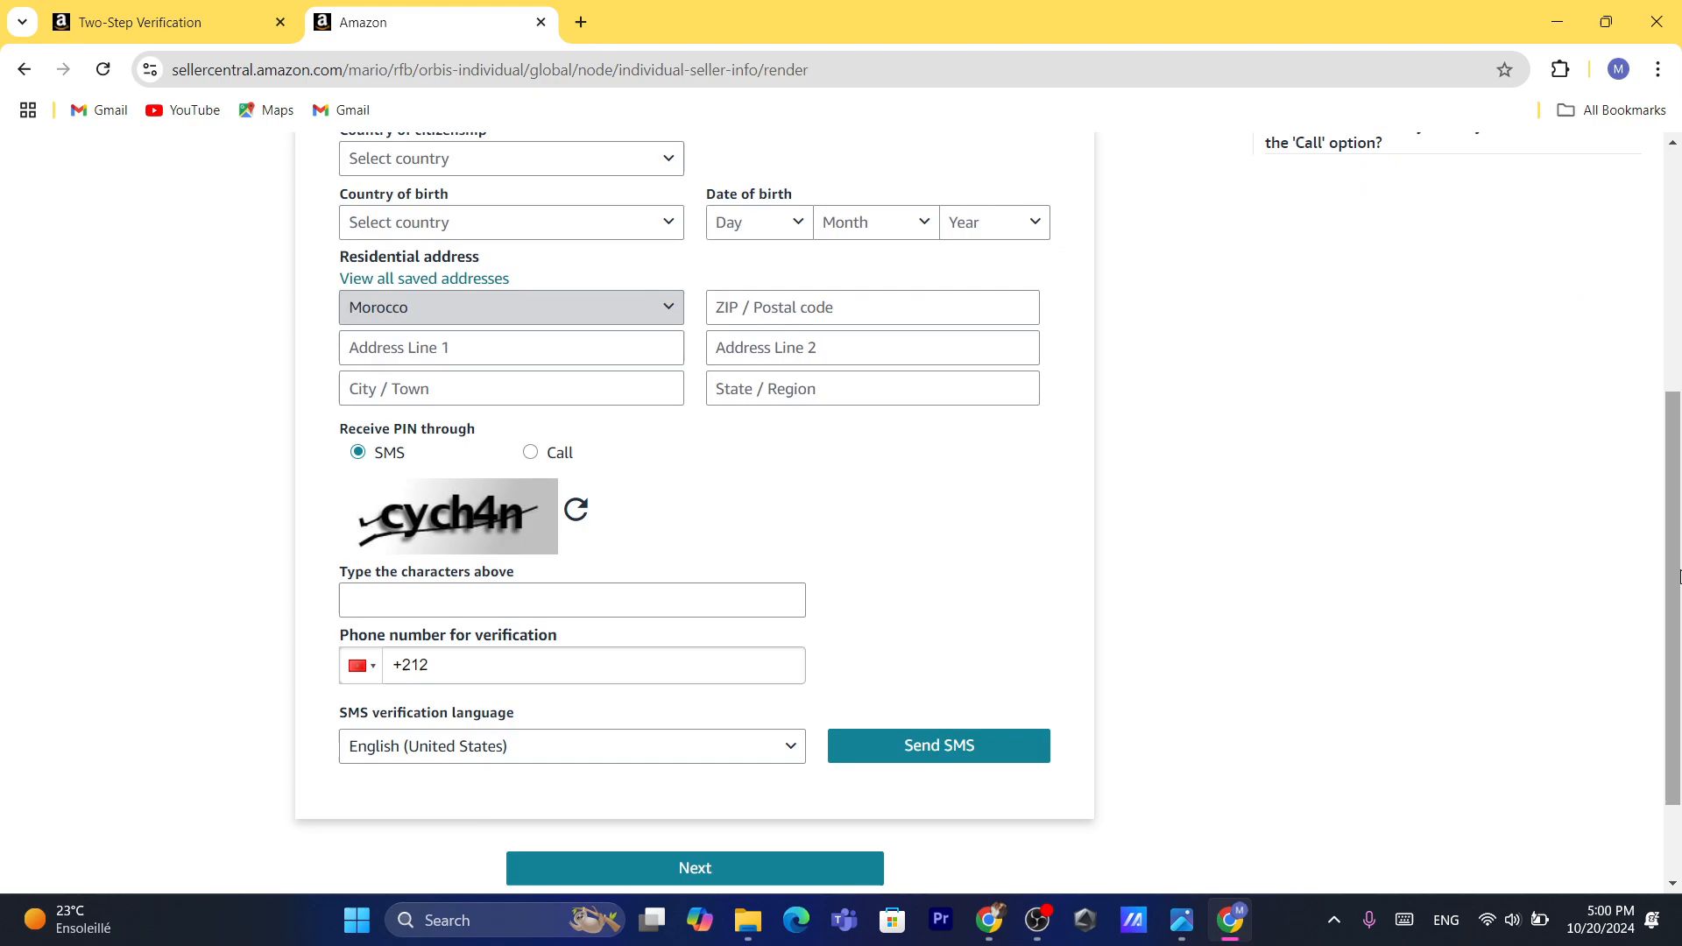
scroll(613, 586, down, 1)
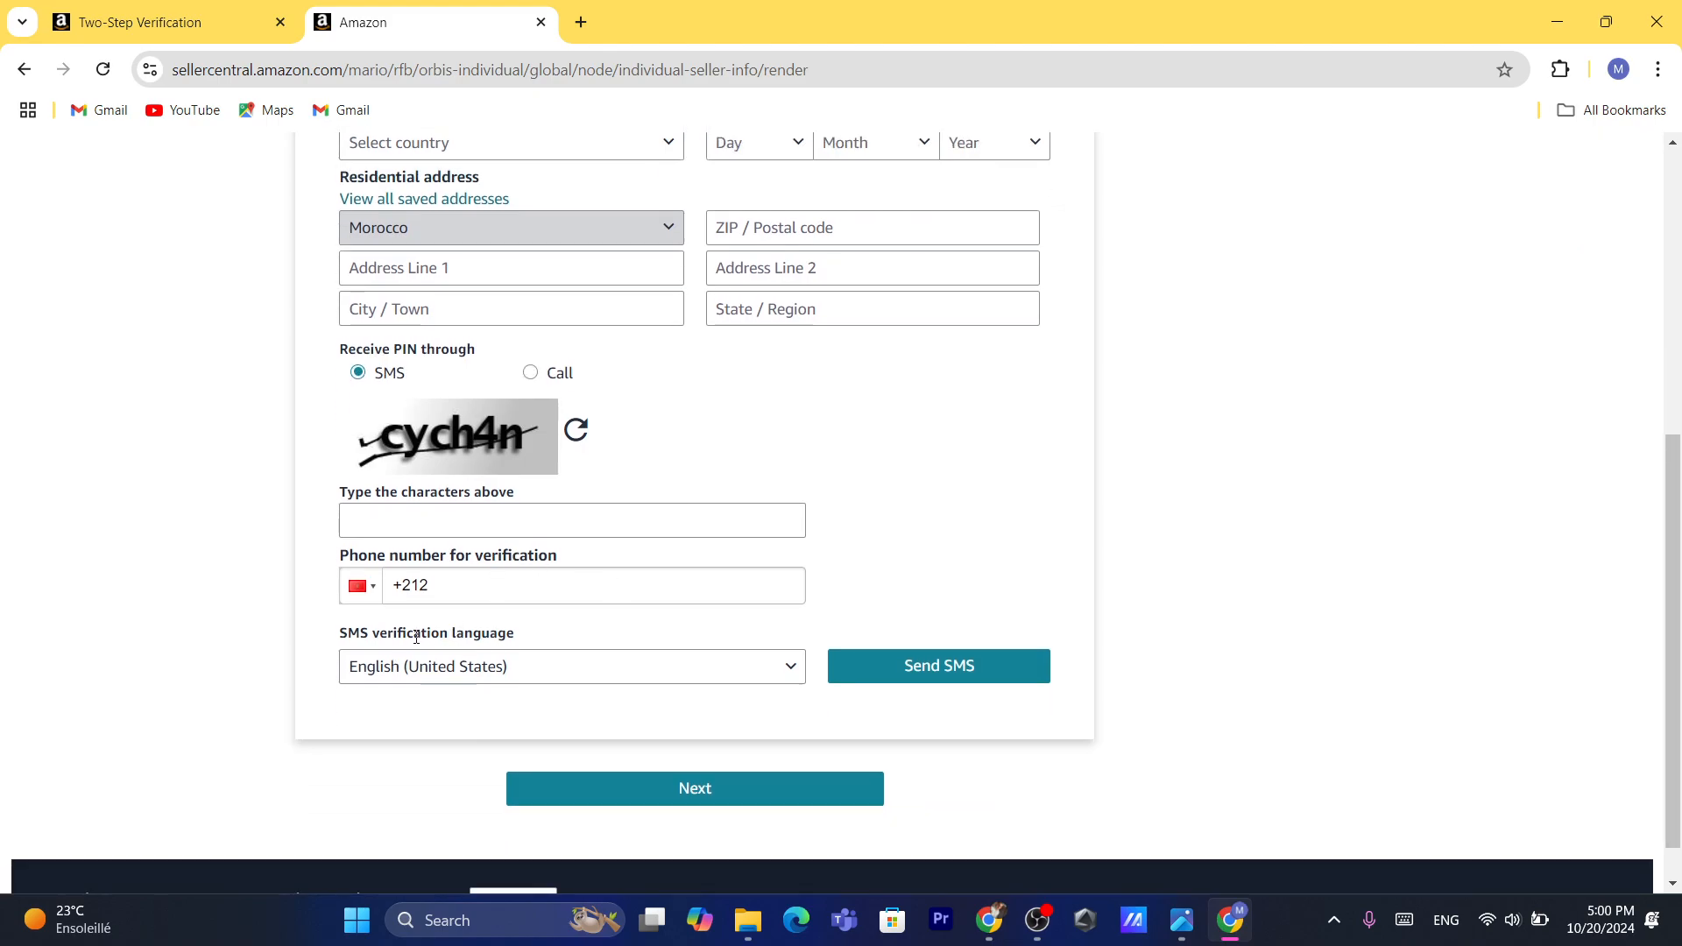
click(410, 273)
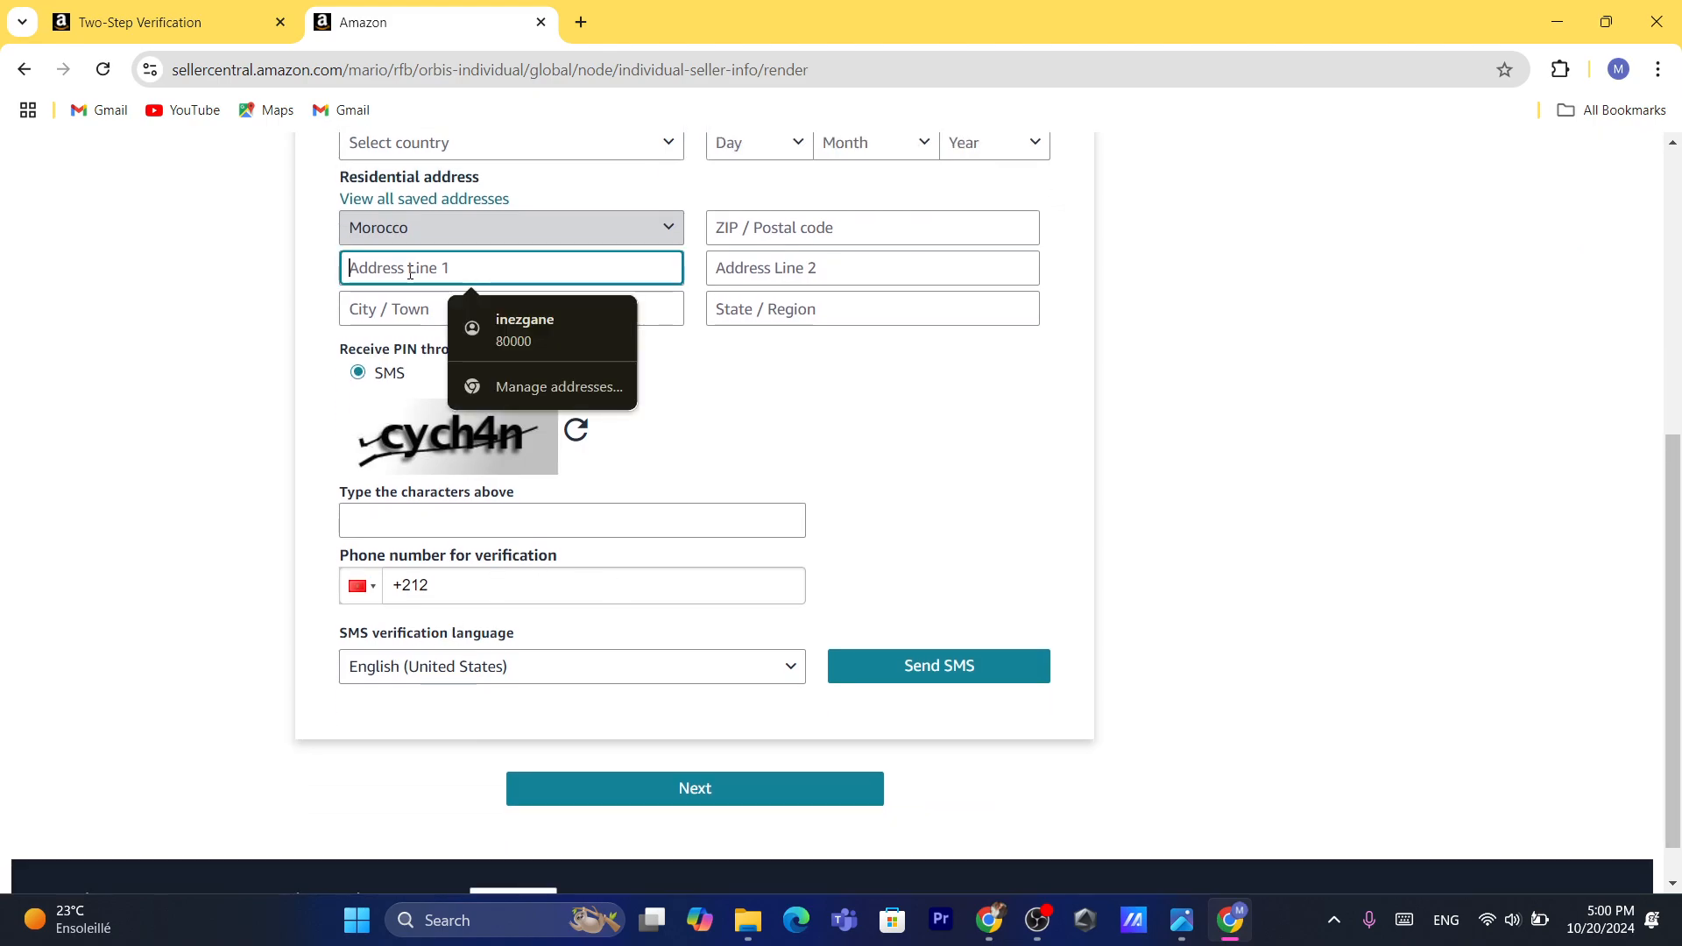
scroll(1673, 613, up, 3)
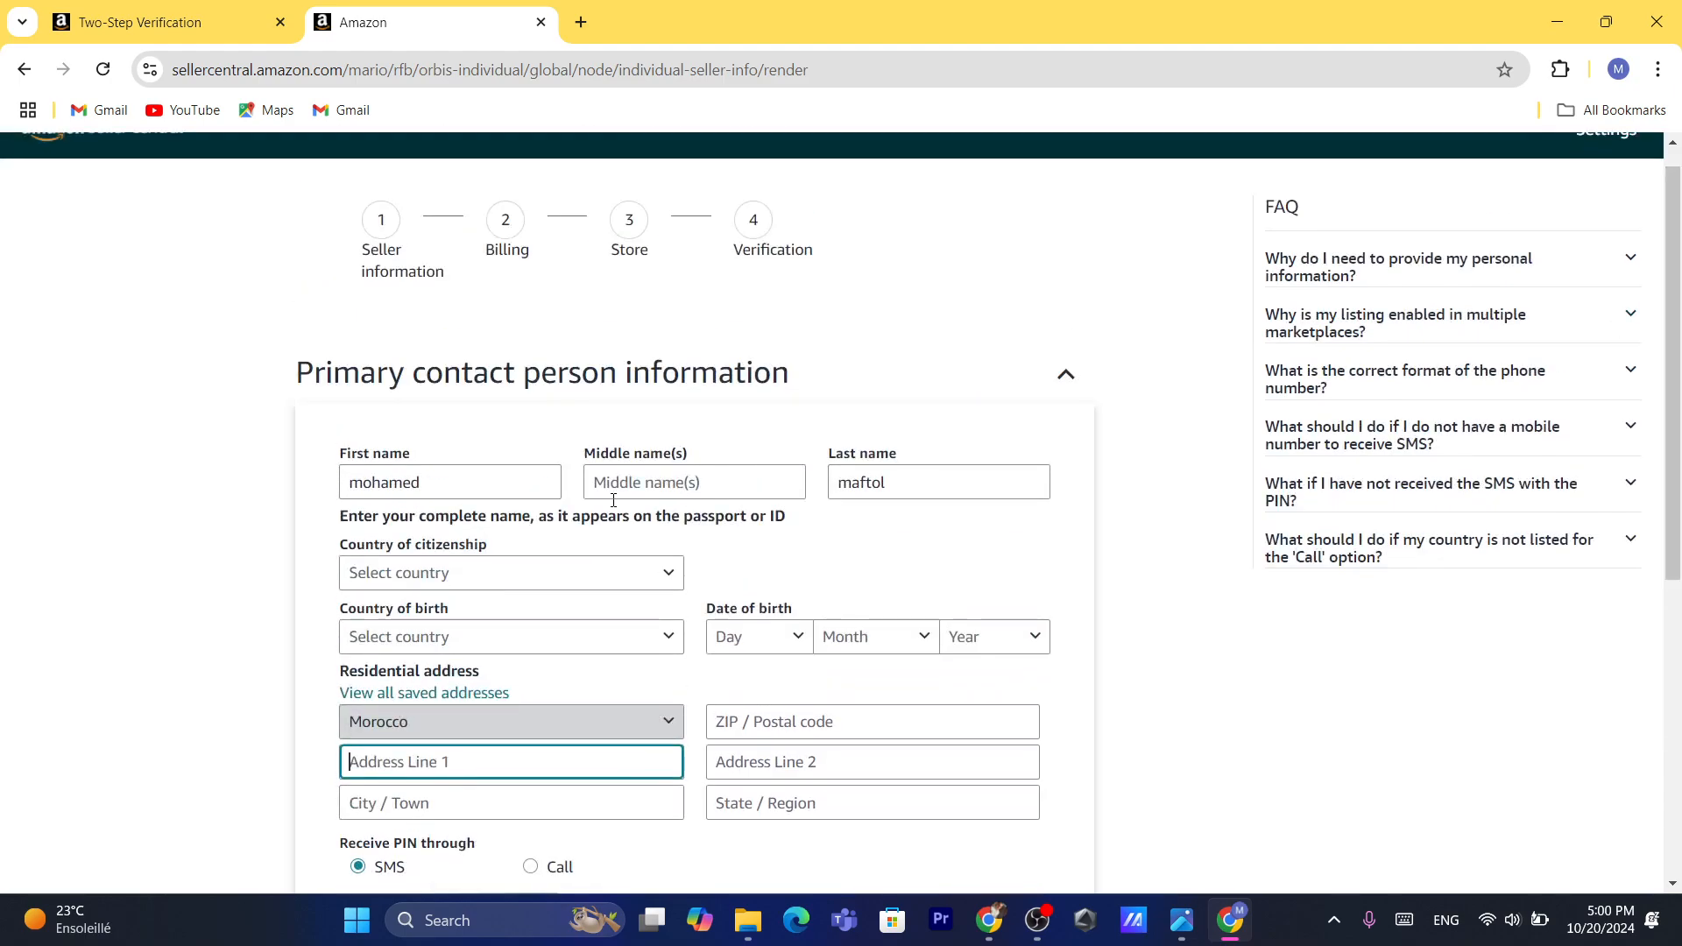
scroll(668, 462, down, 1)
click(760, 526)
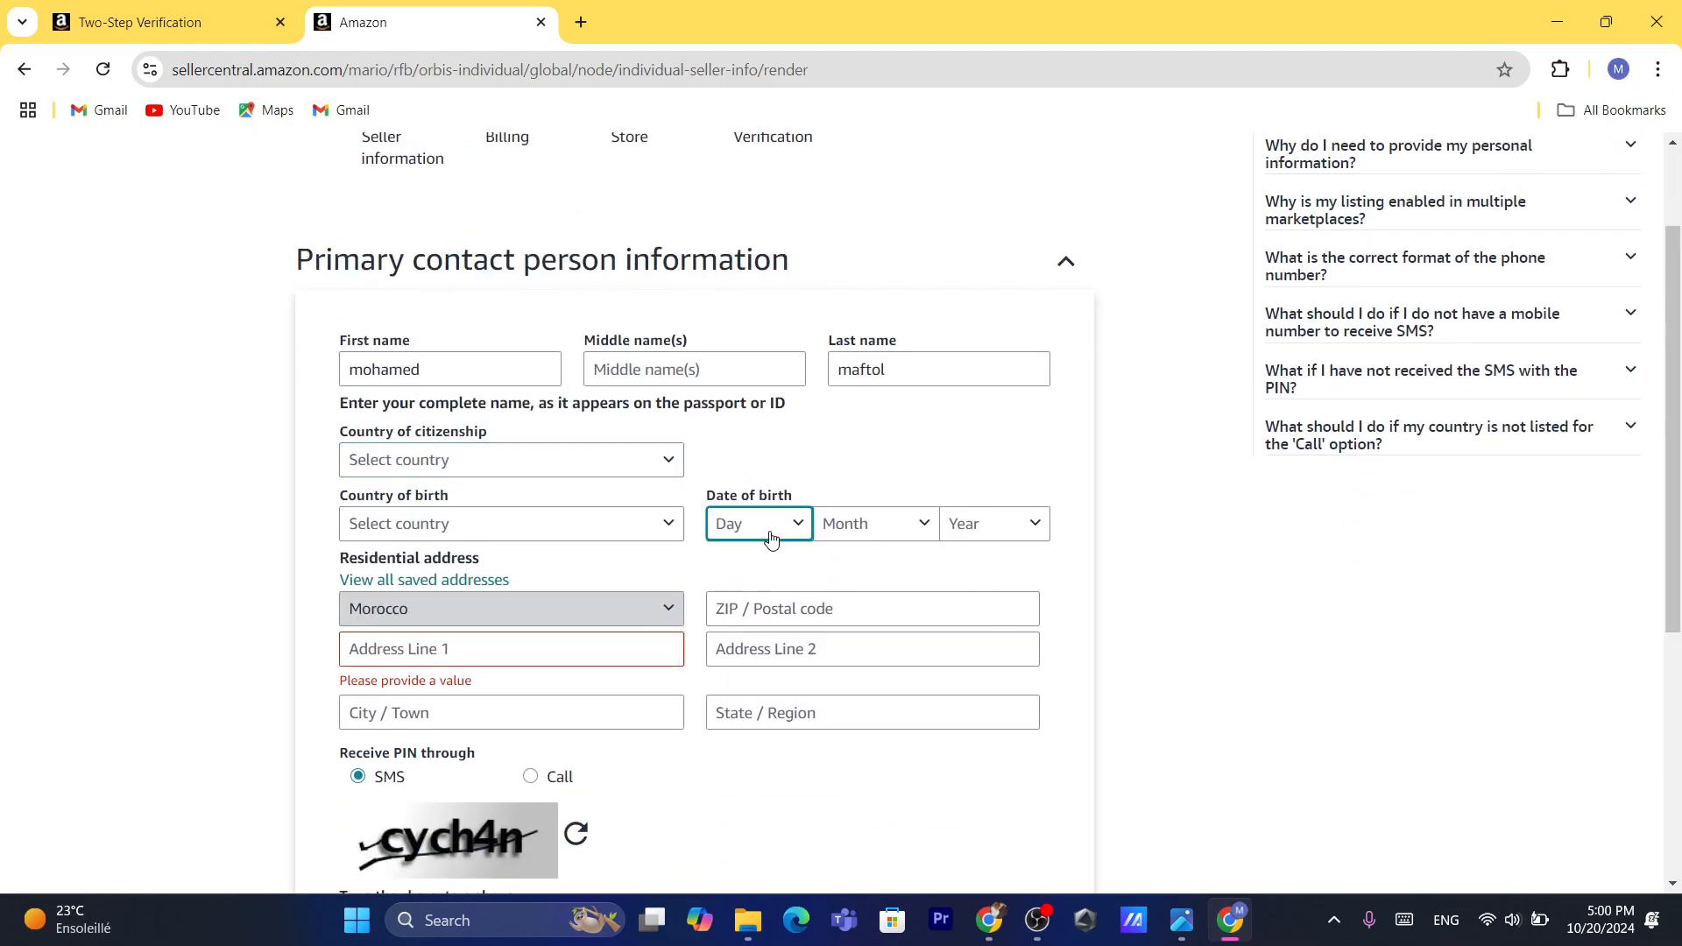
click(764, 602)
click(872, 523)
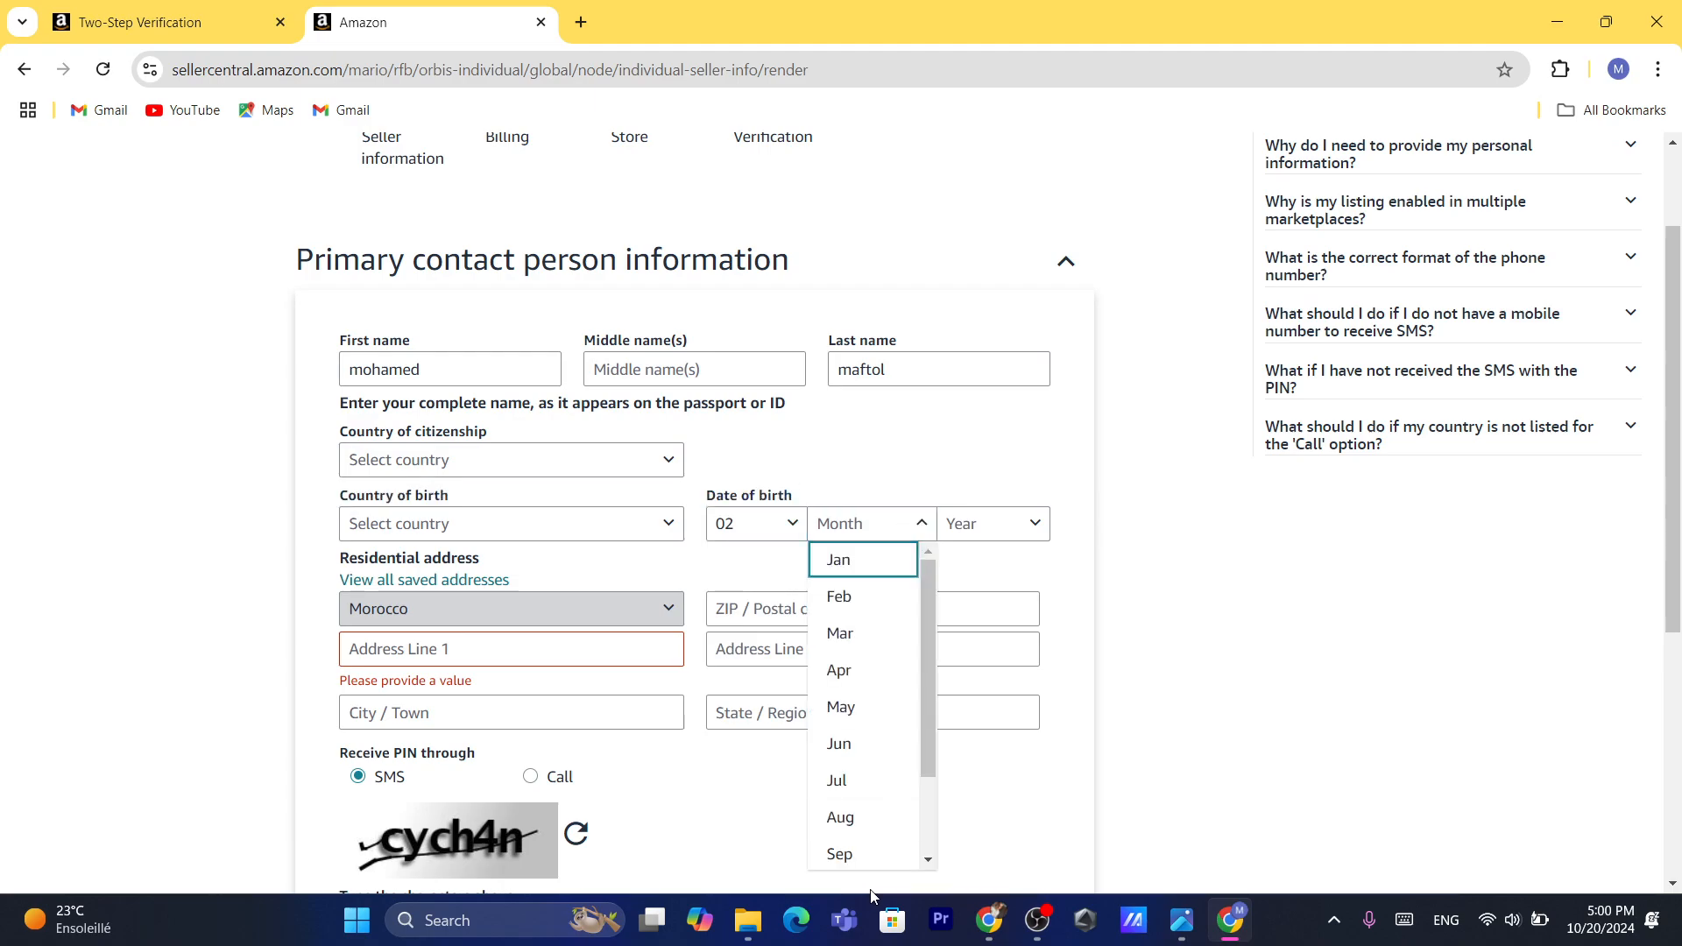
click(943, 715)
click(871, 523)
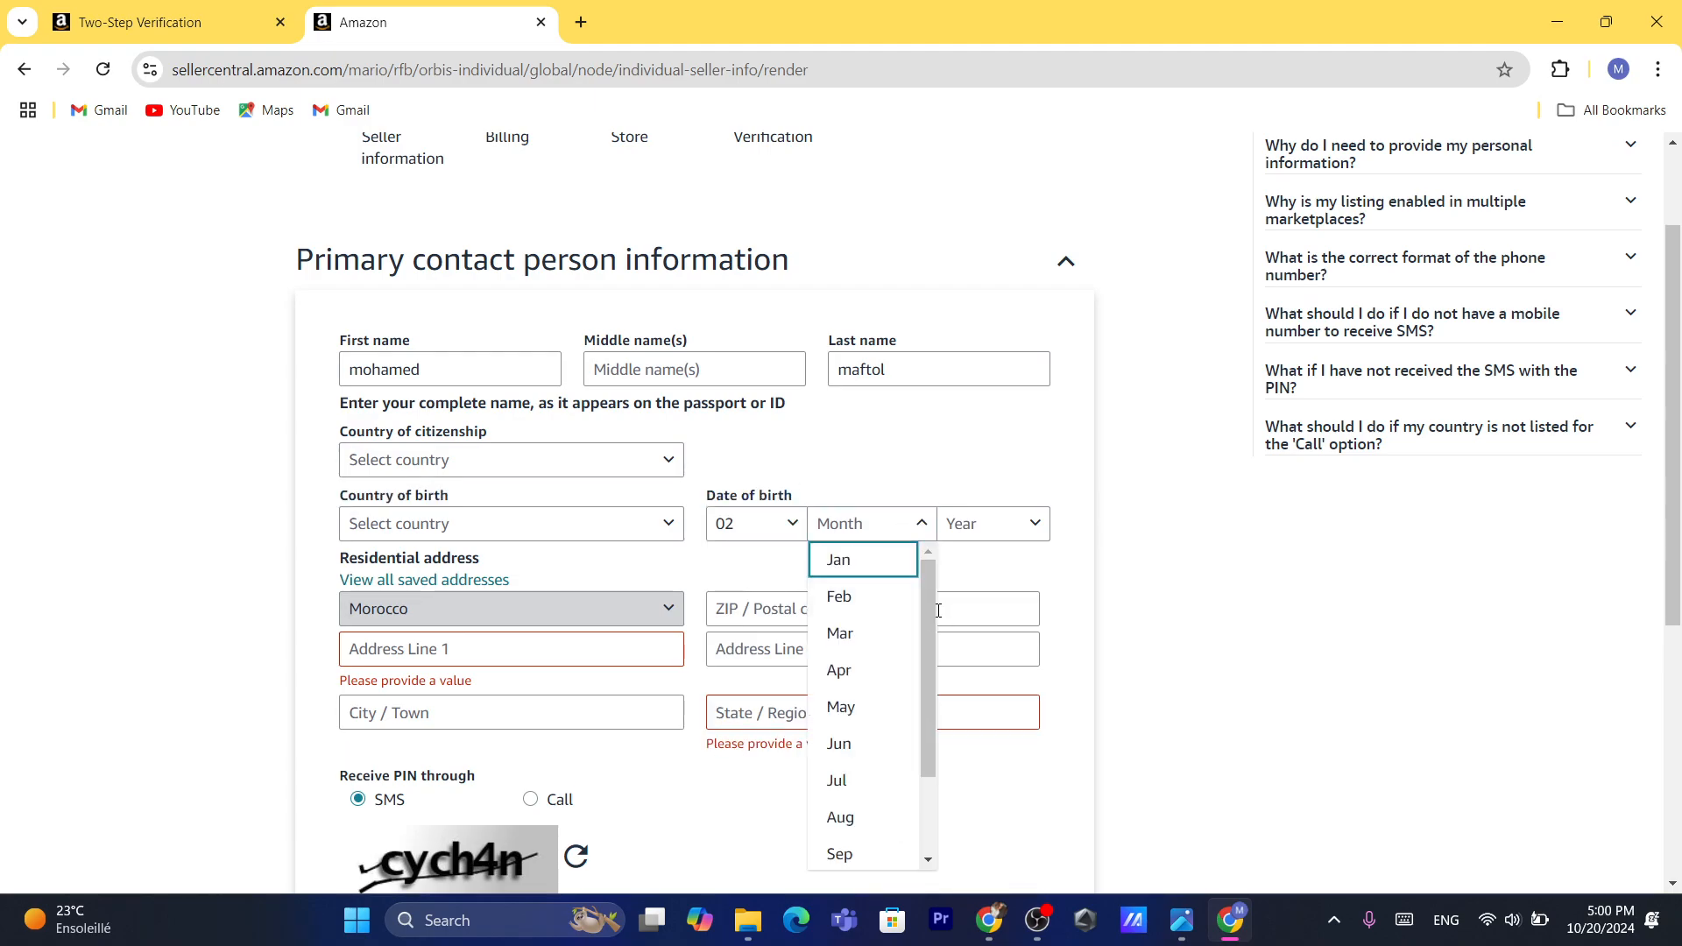
drag(925, 622, 920, 856)
click(875, 849)
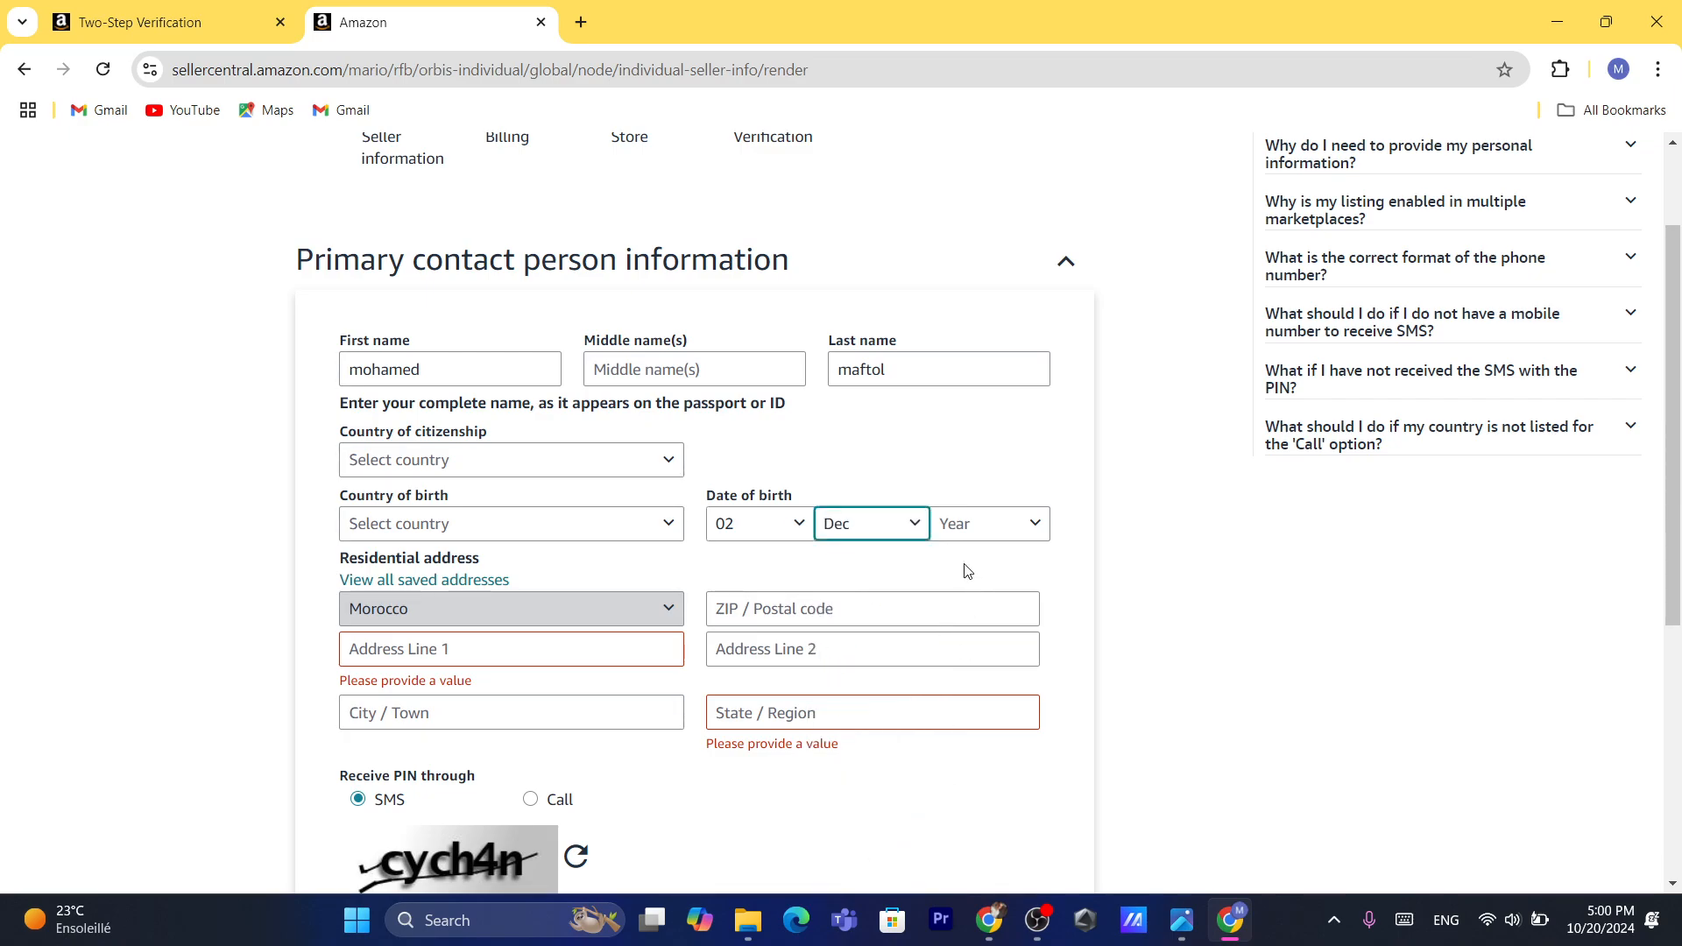
click(985, 524)
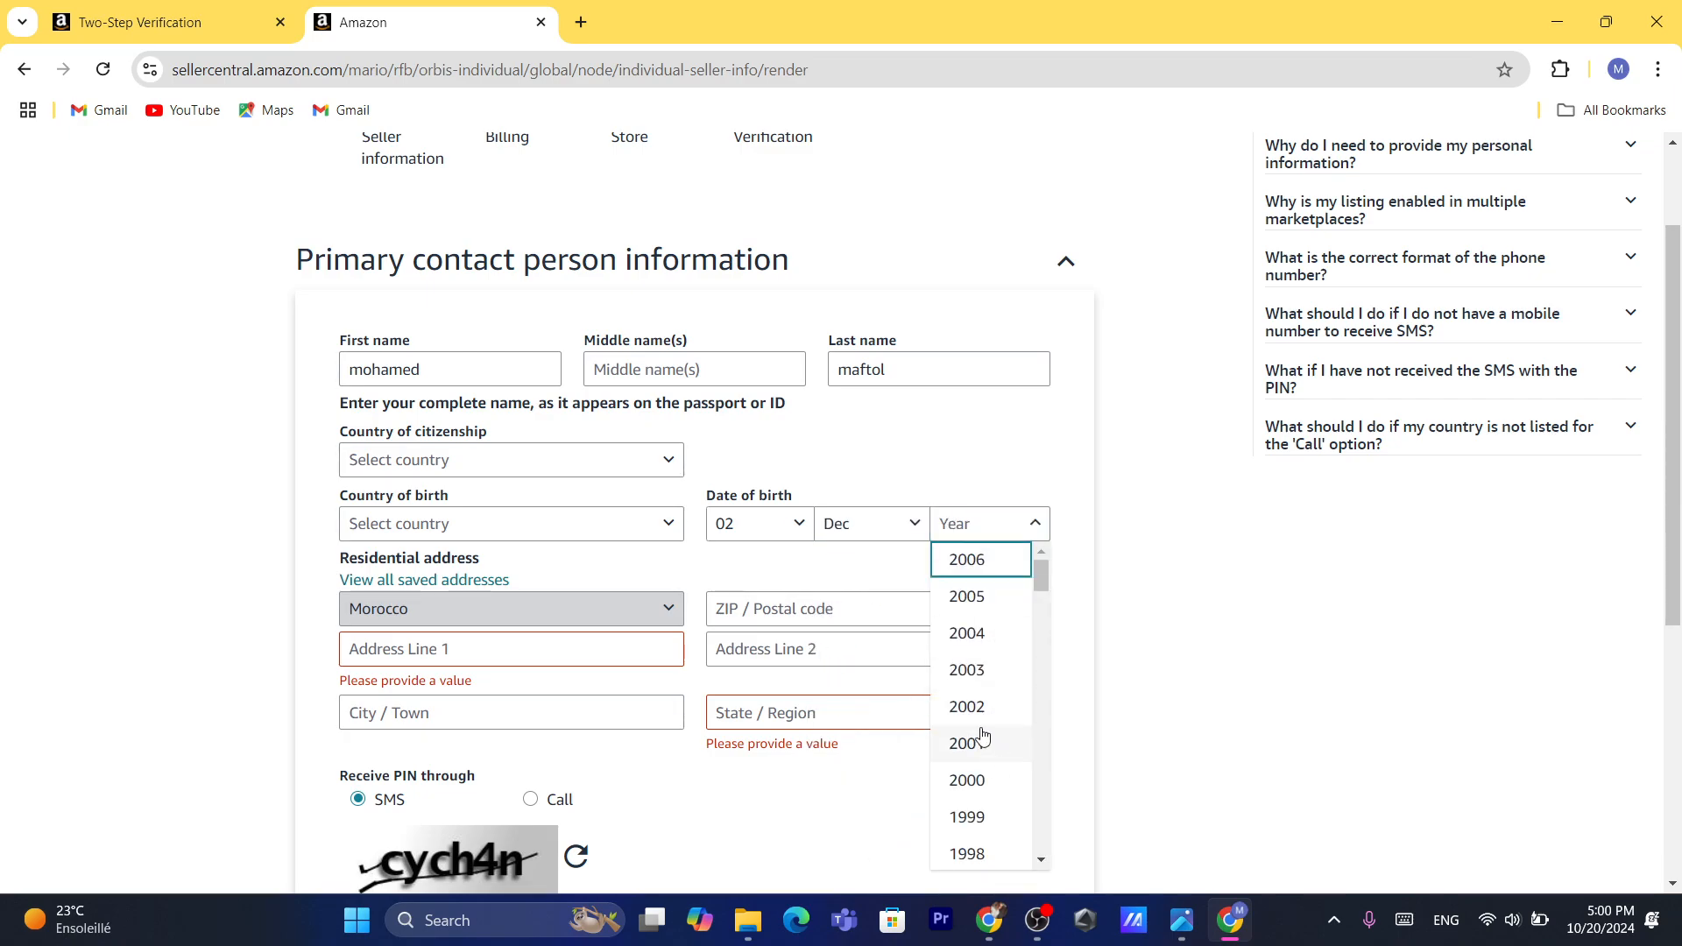
click(980, 780)
- Autofill the address line, city and postal code from the saved Chrome address
click(454, 637)
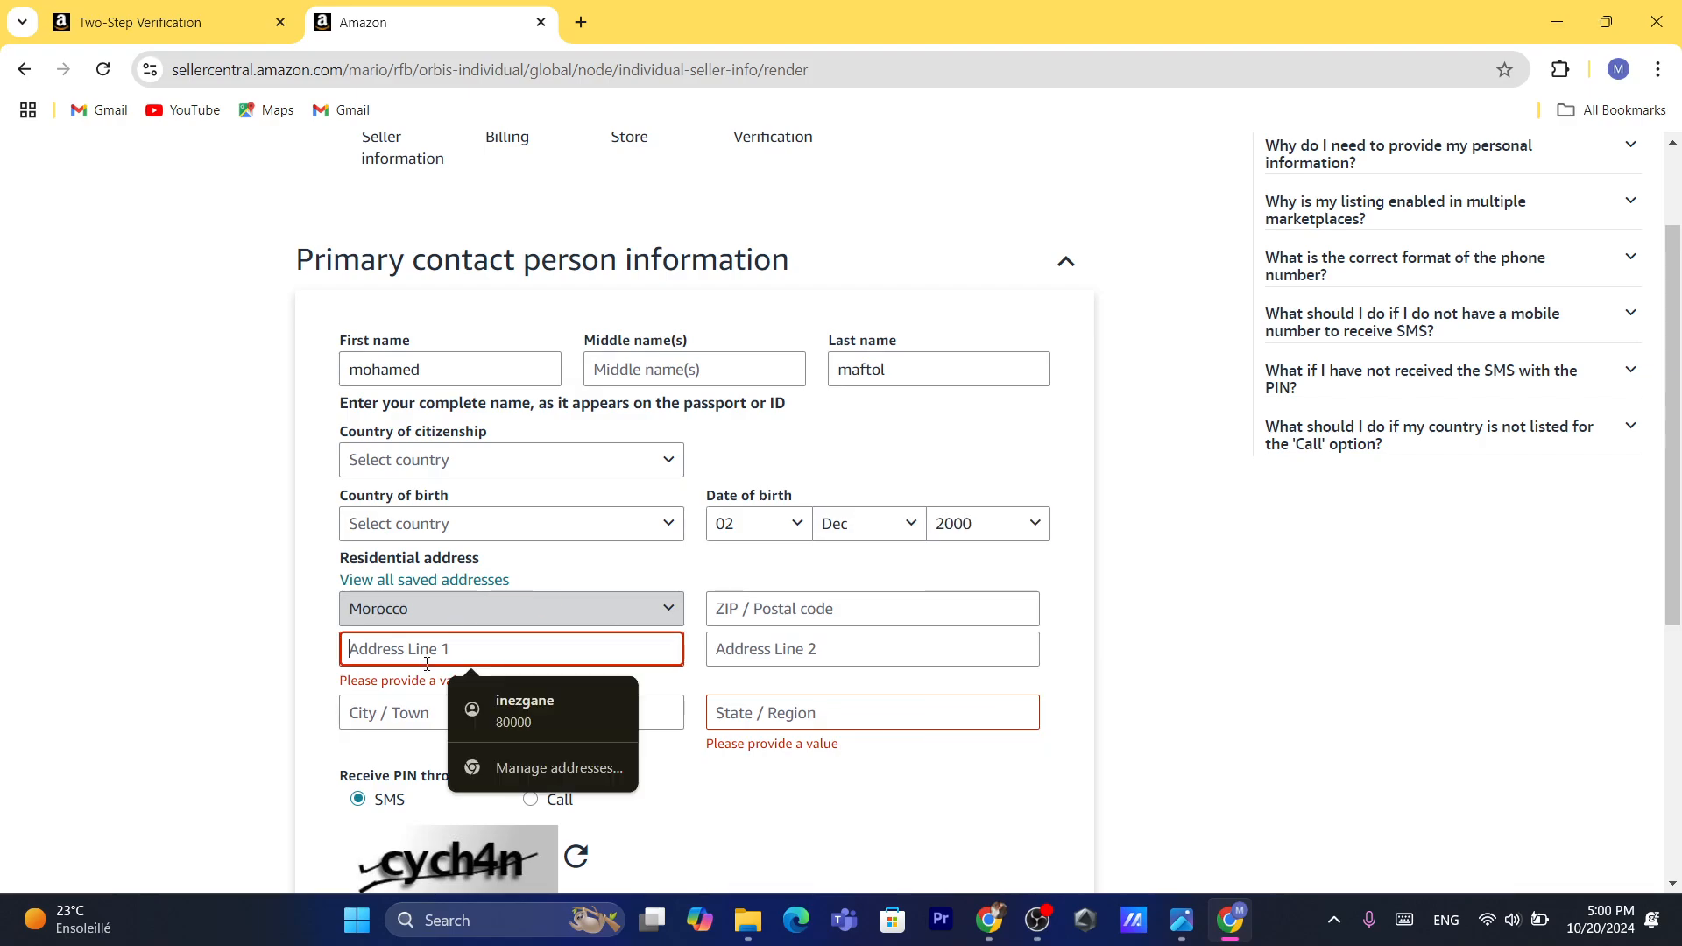
click(504, 698)
scroll(569, 528, down, 5)
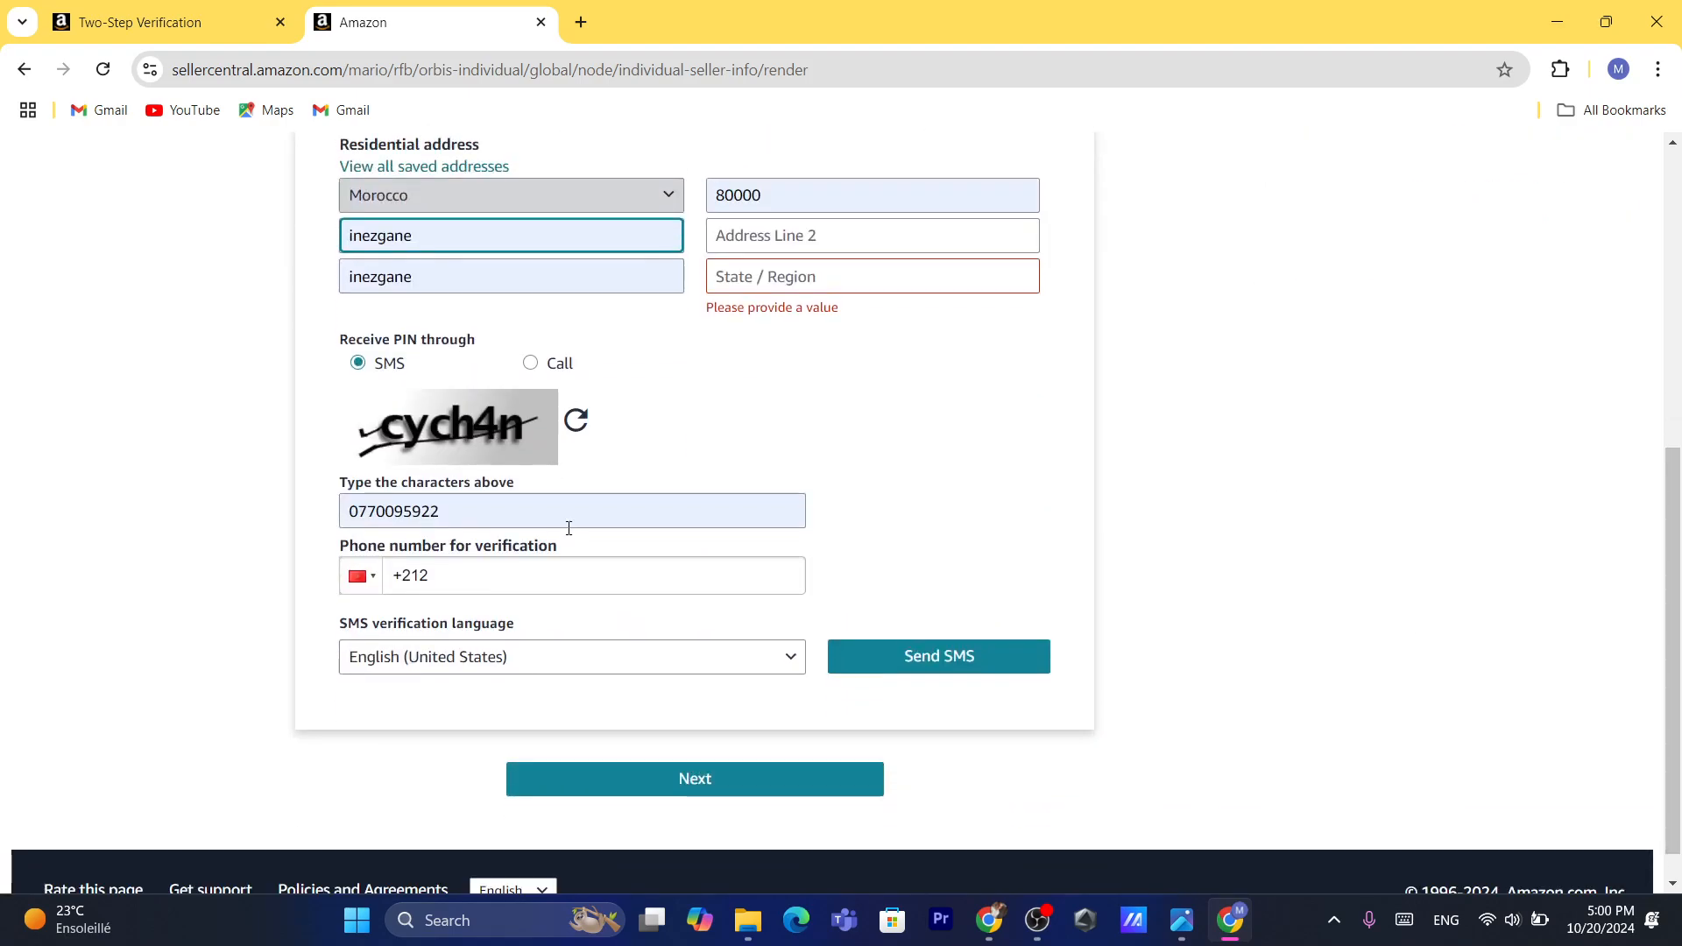
- Enter the captcha characters and the saved phone number, keep English (United States) for SMS, and request the PIN
double_click(489, 513)
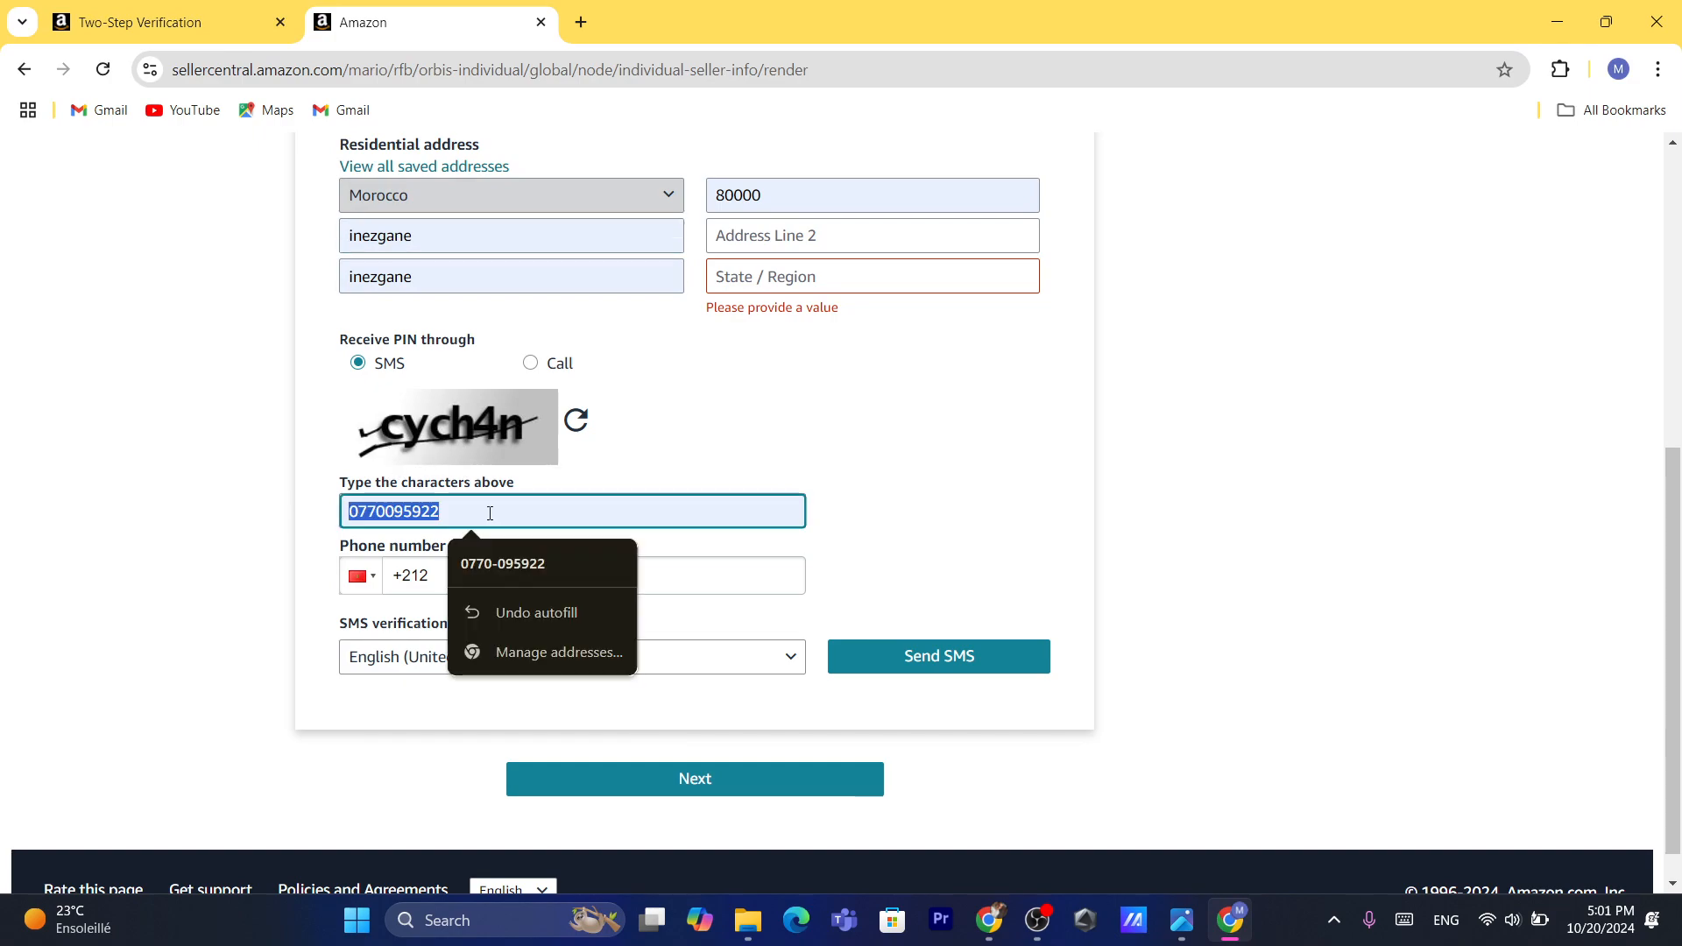
text(cych4n)
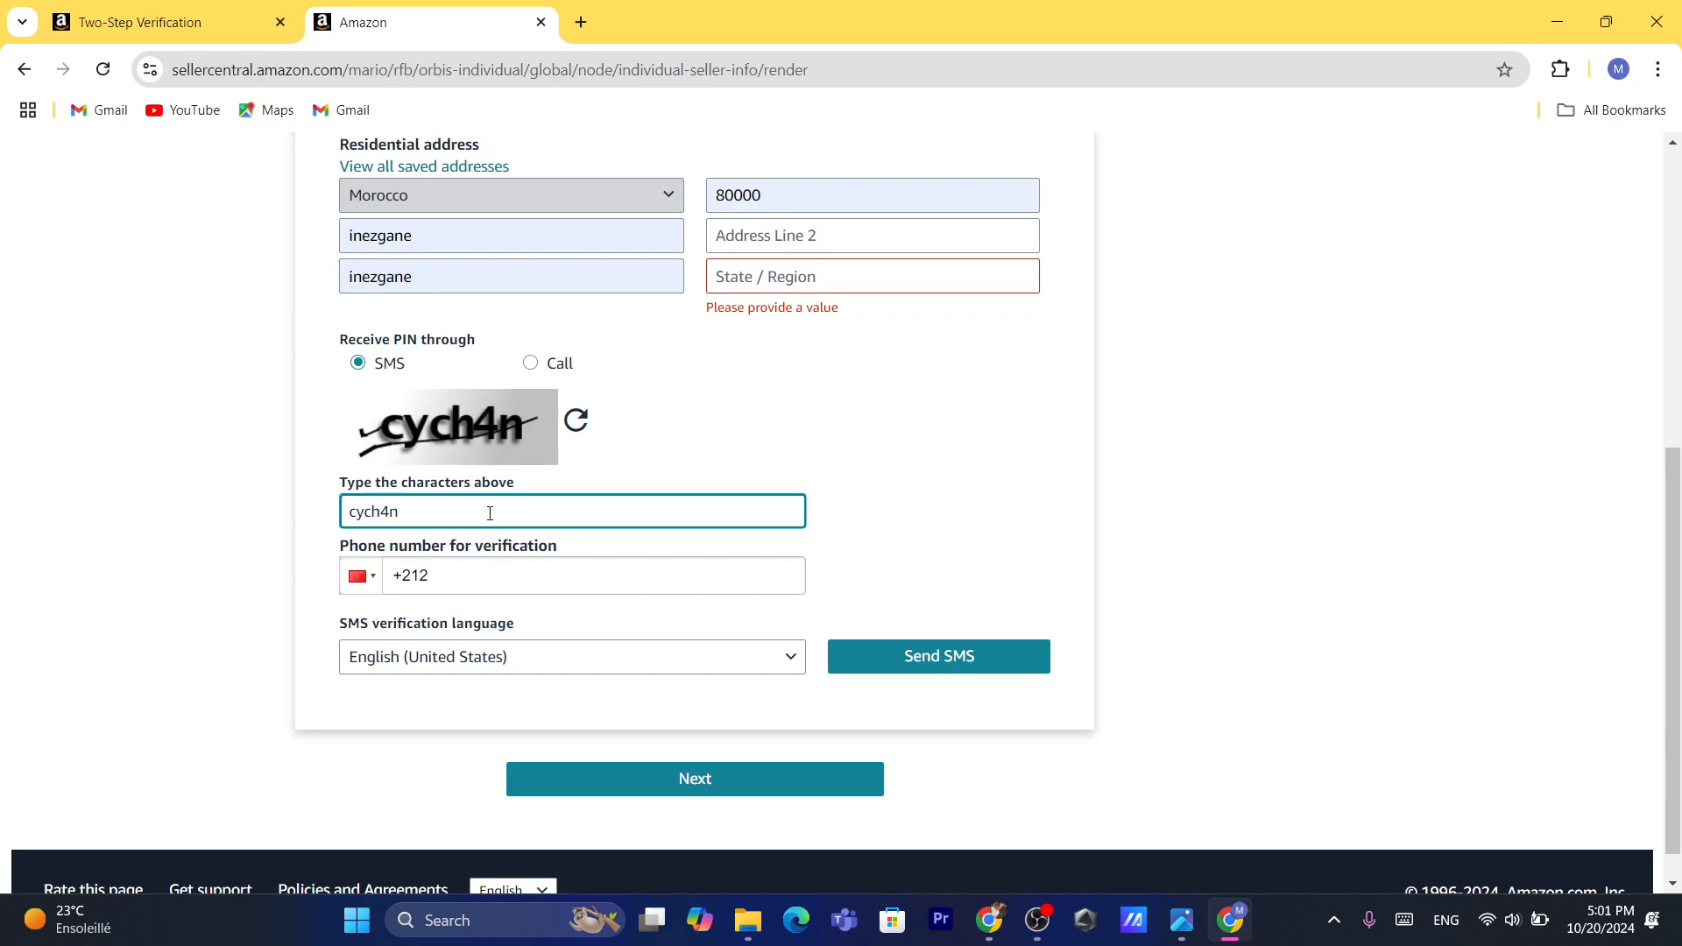
click(473, 590)
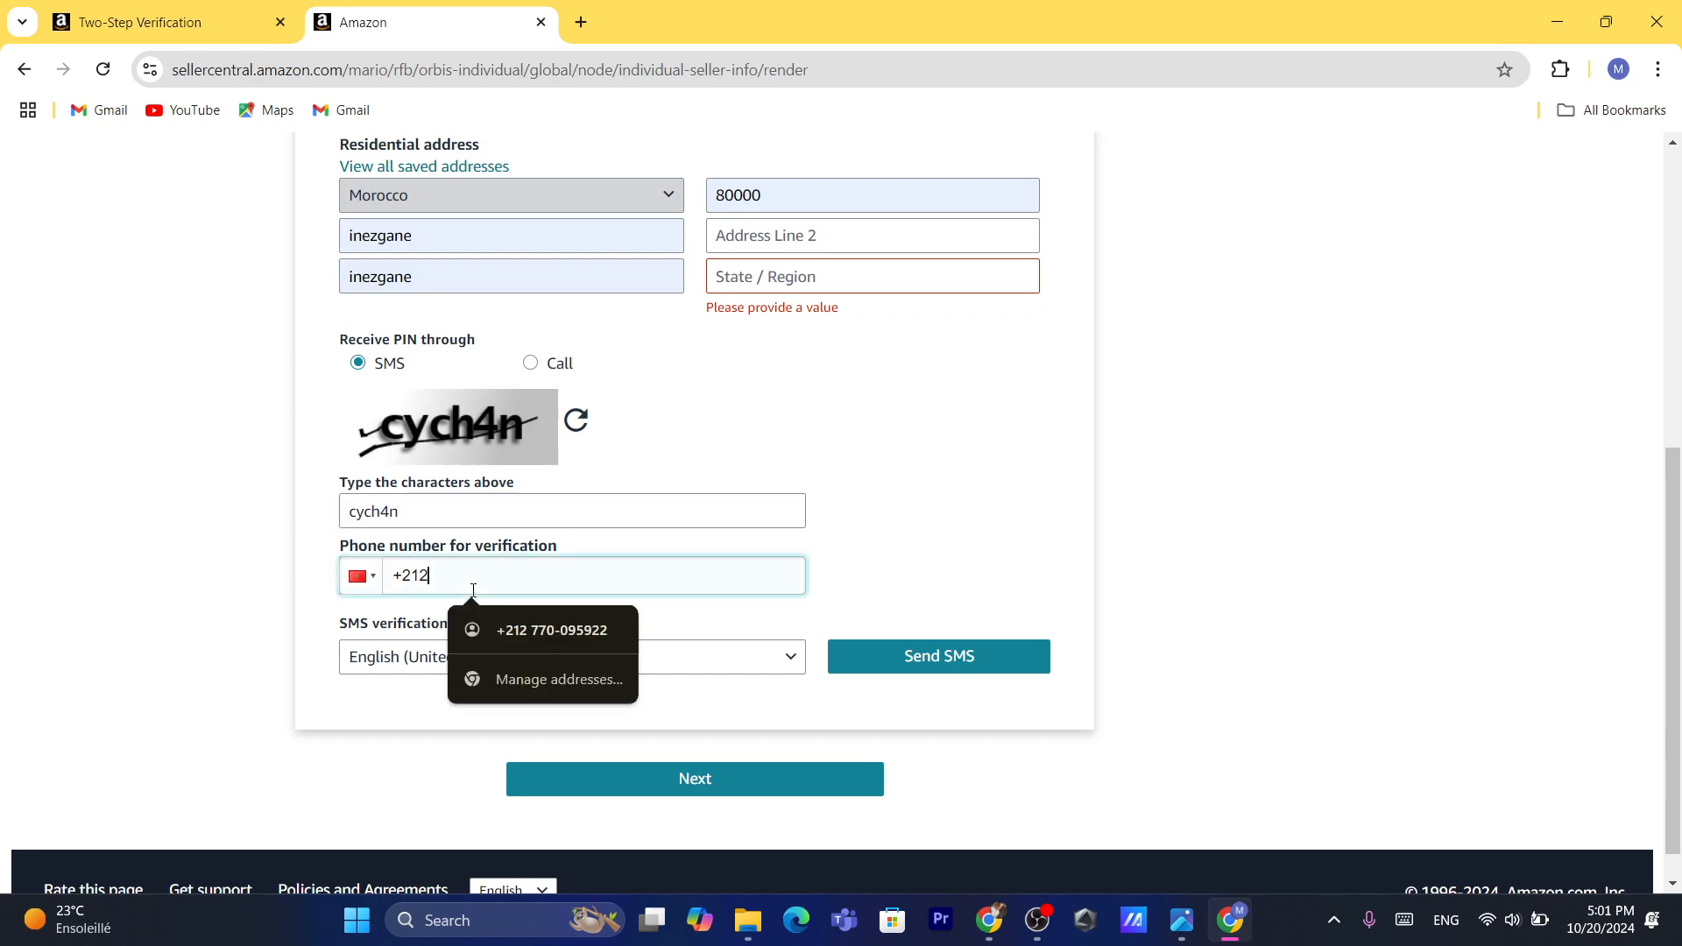
click(573, 628)
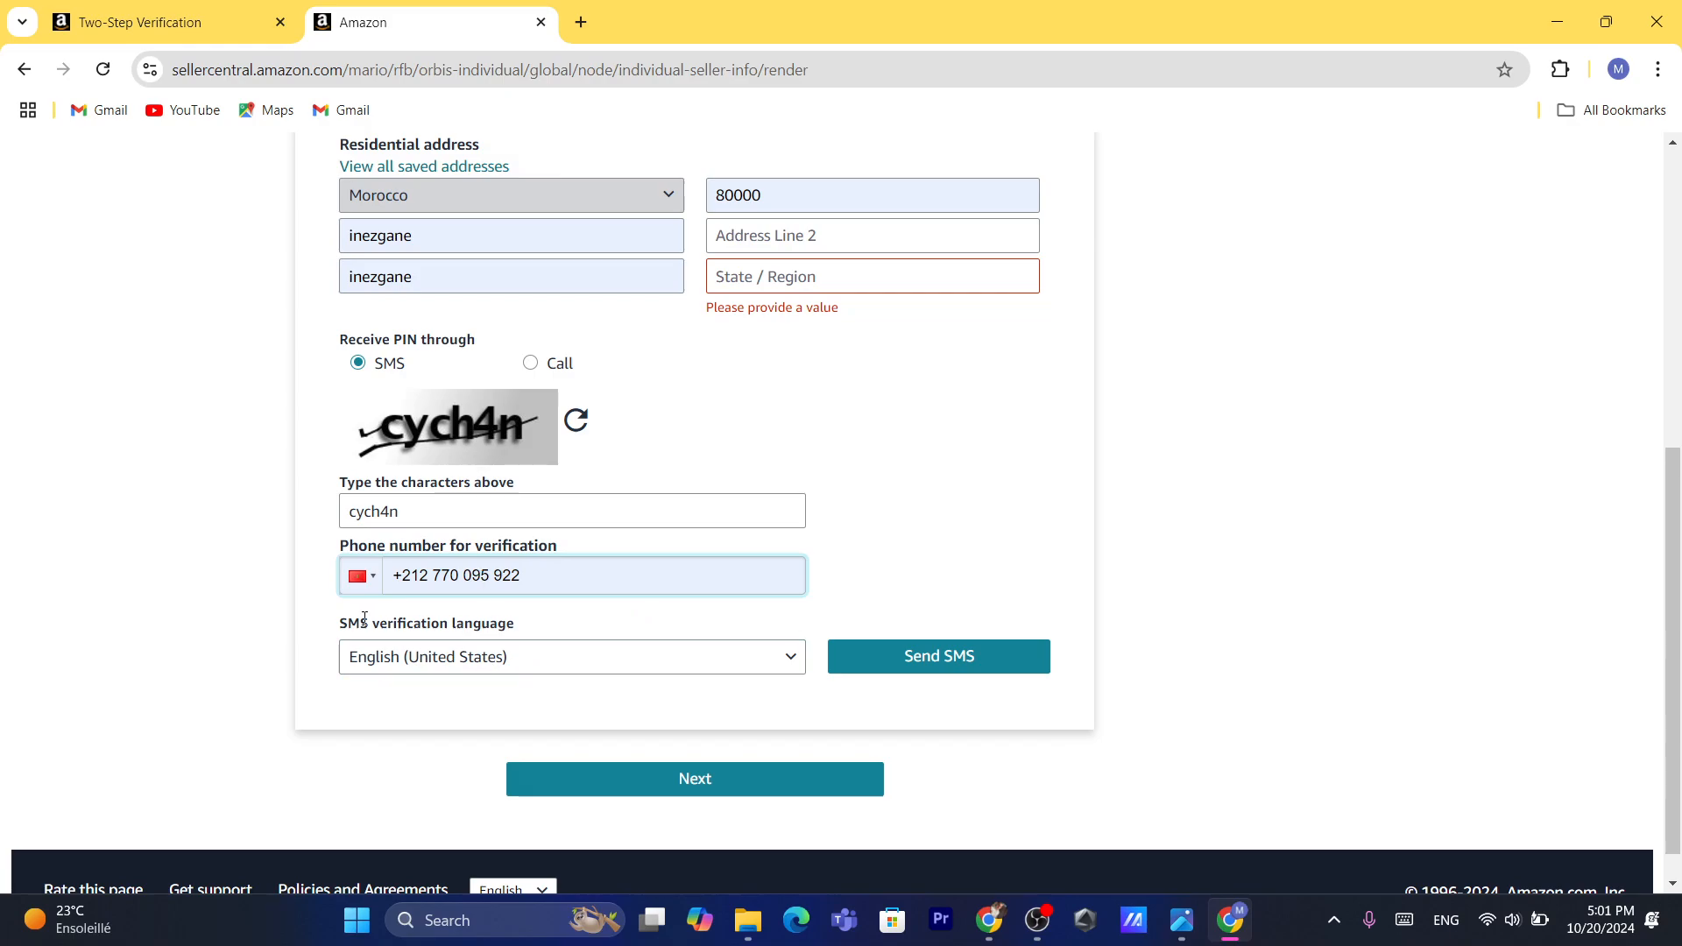
click(441, 660)
click(441, 659)
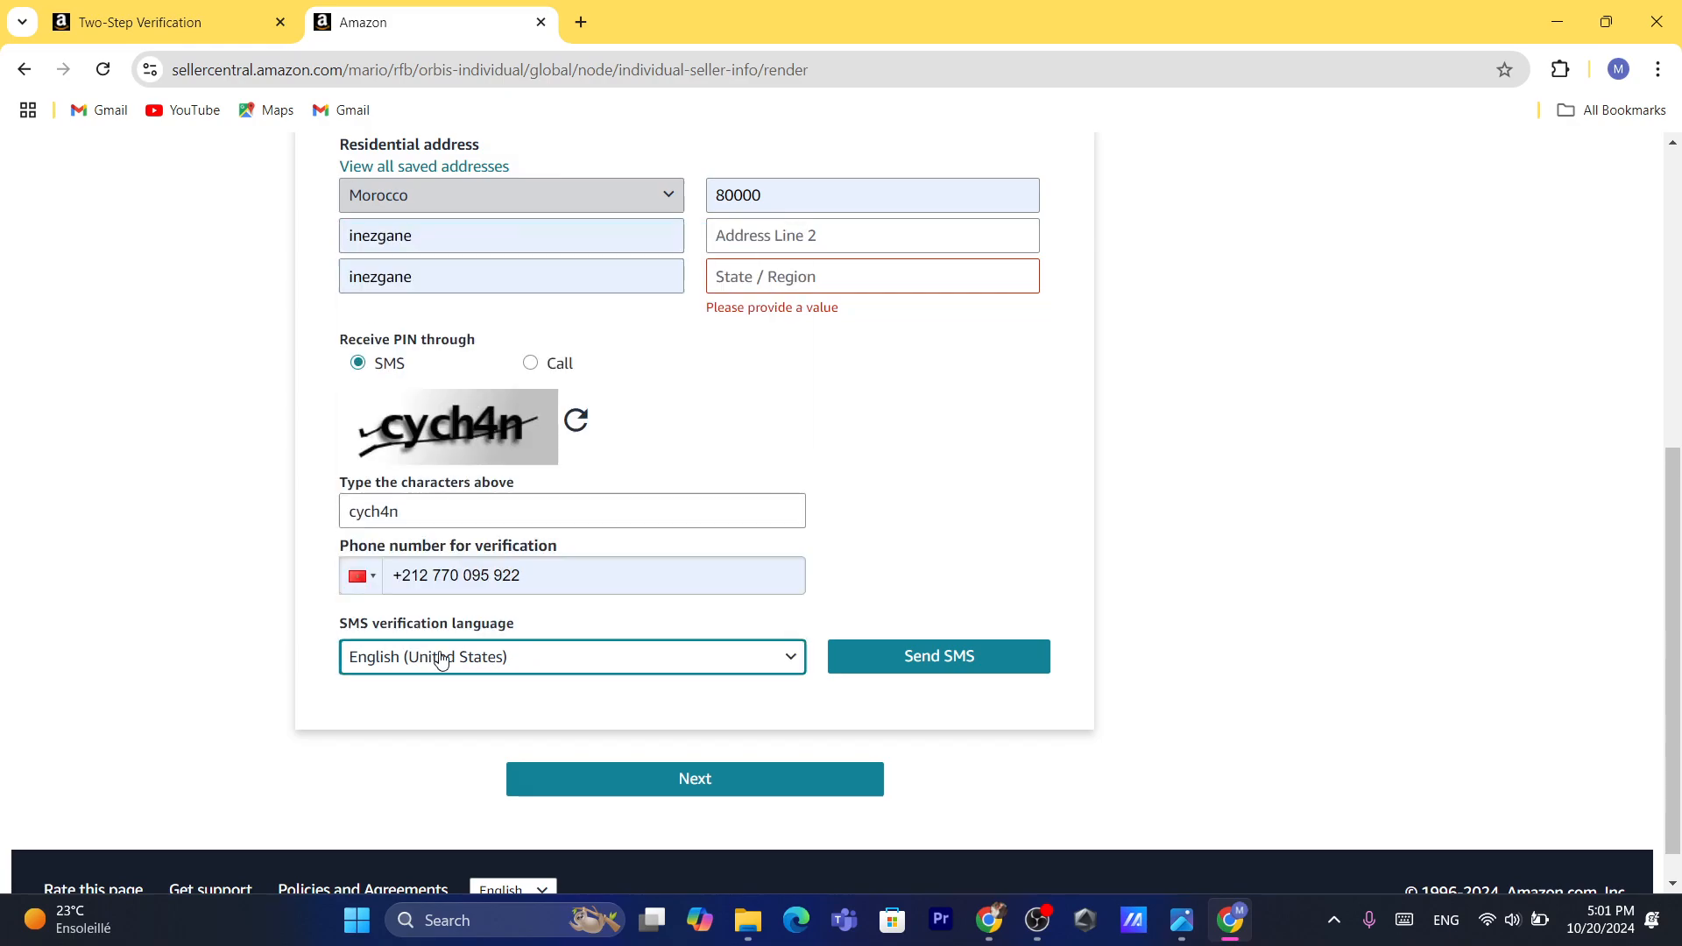
click(945, 665)
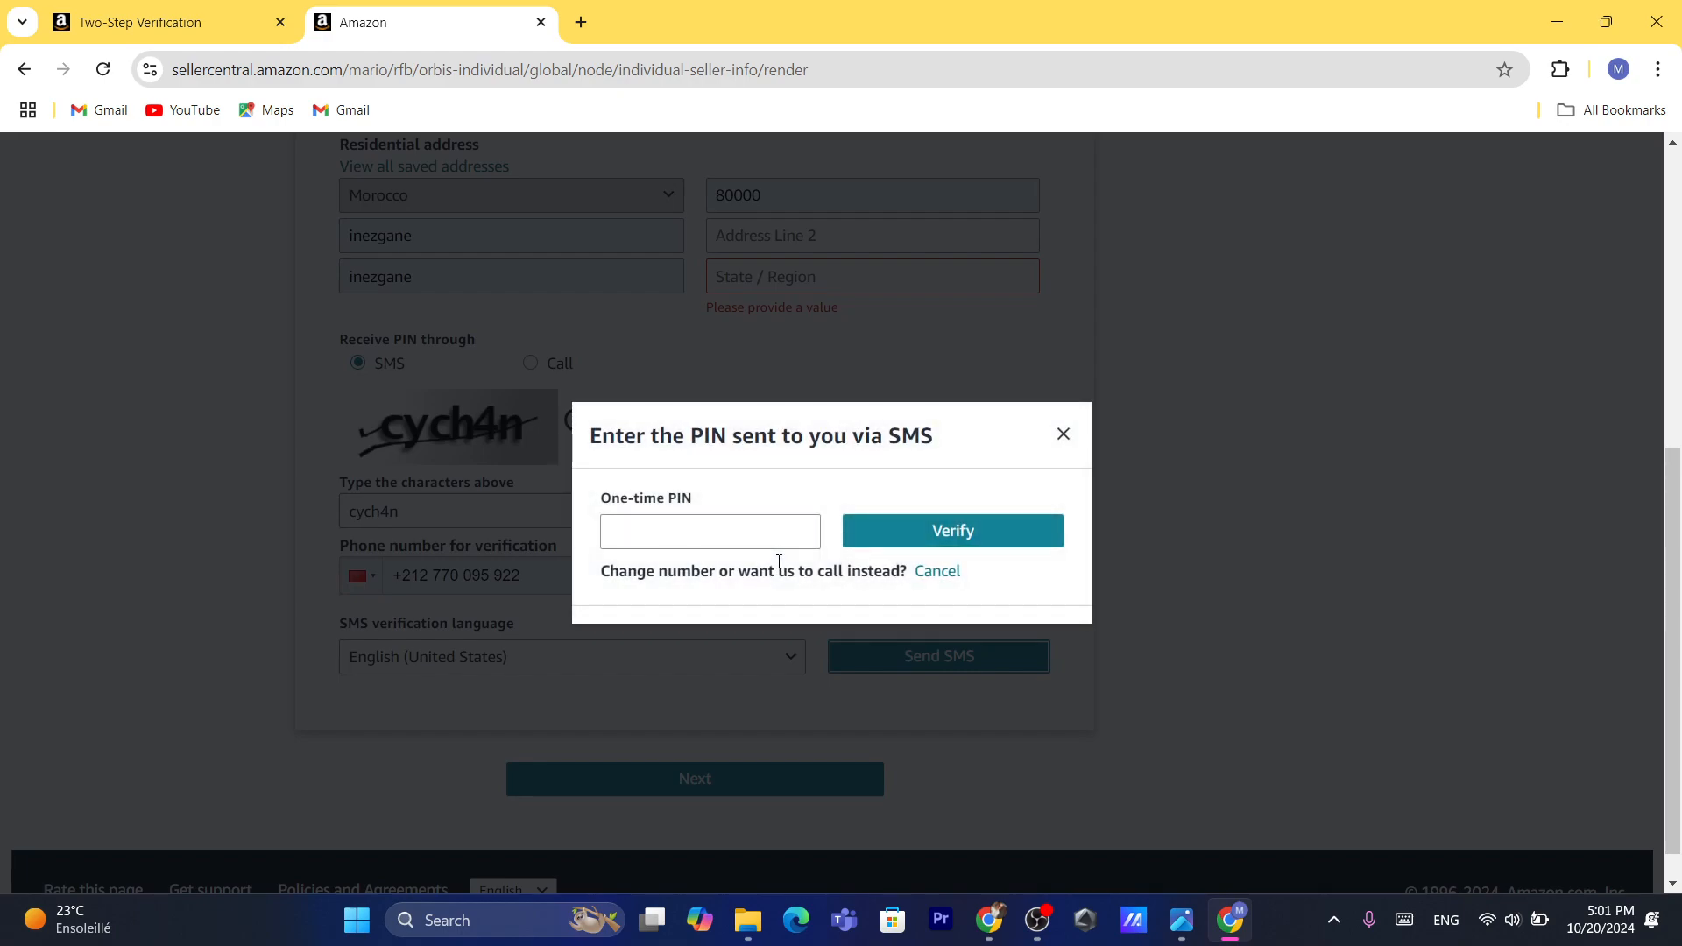
- Enter the one-time PIN from the SMS and verify the phone number
click(700, 543)
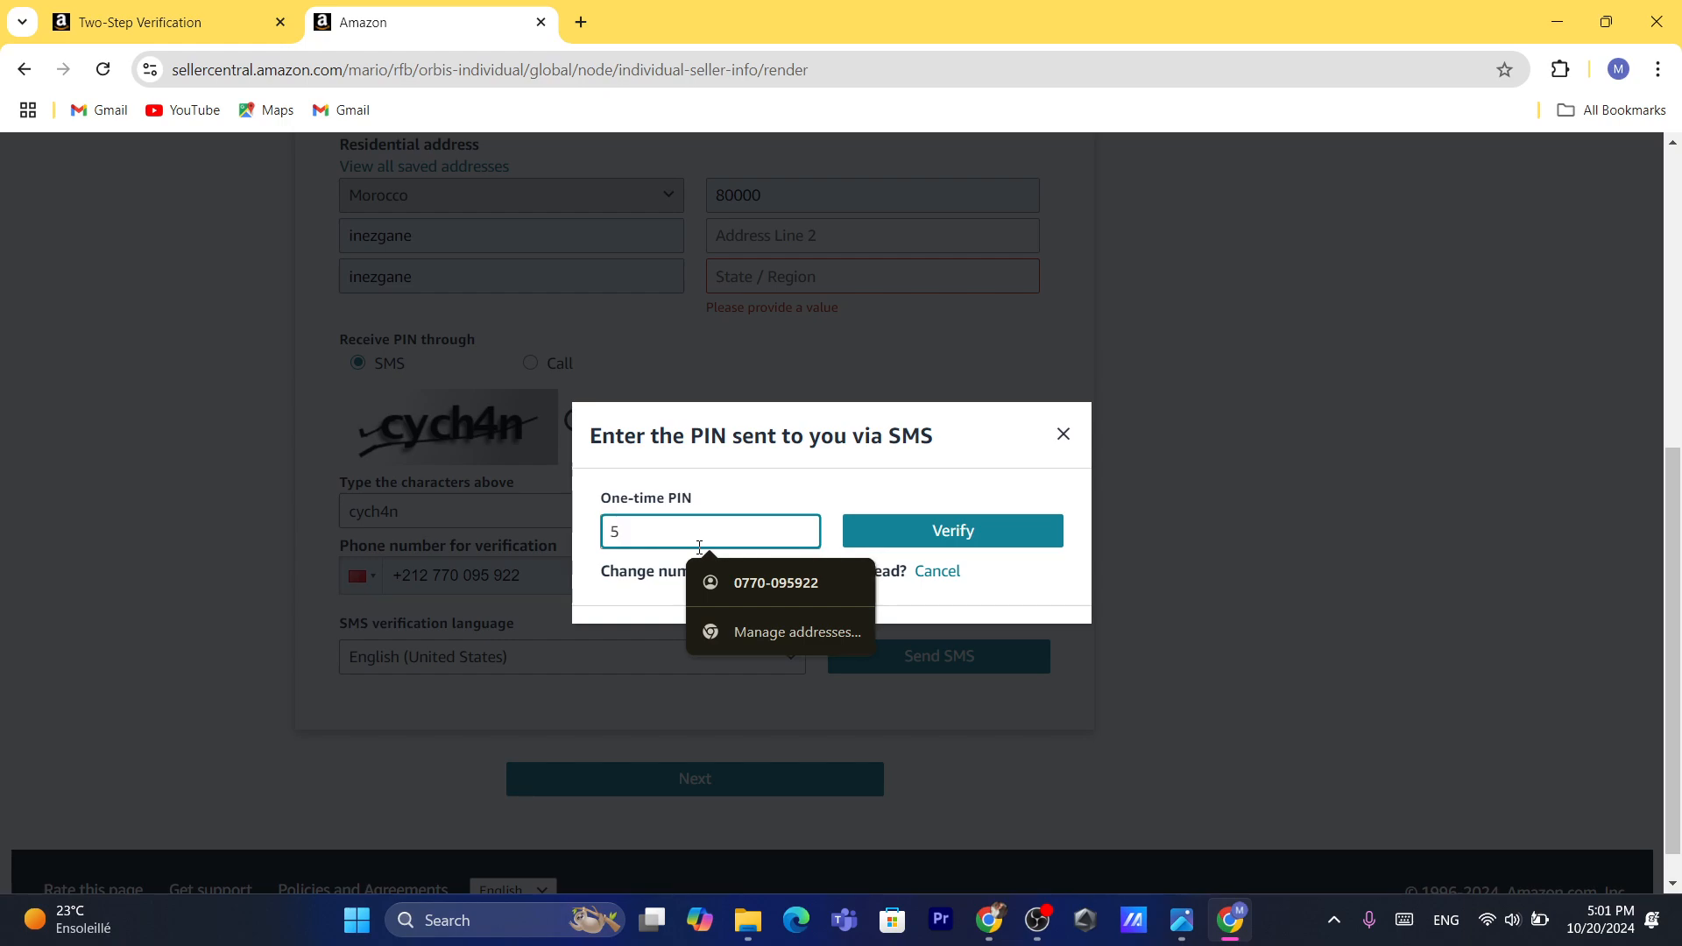
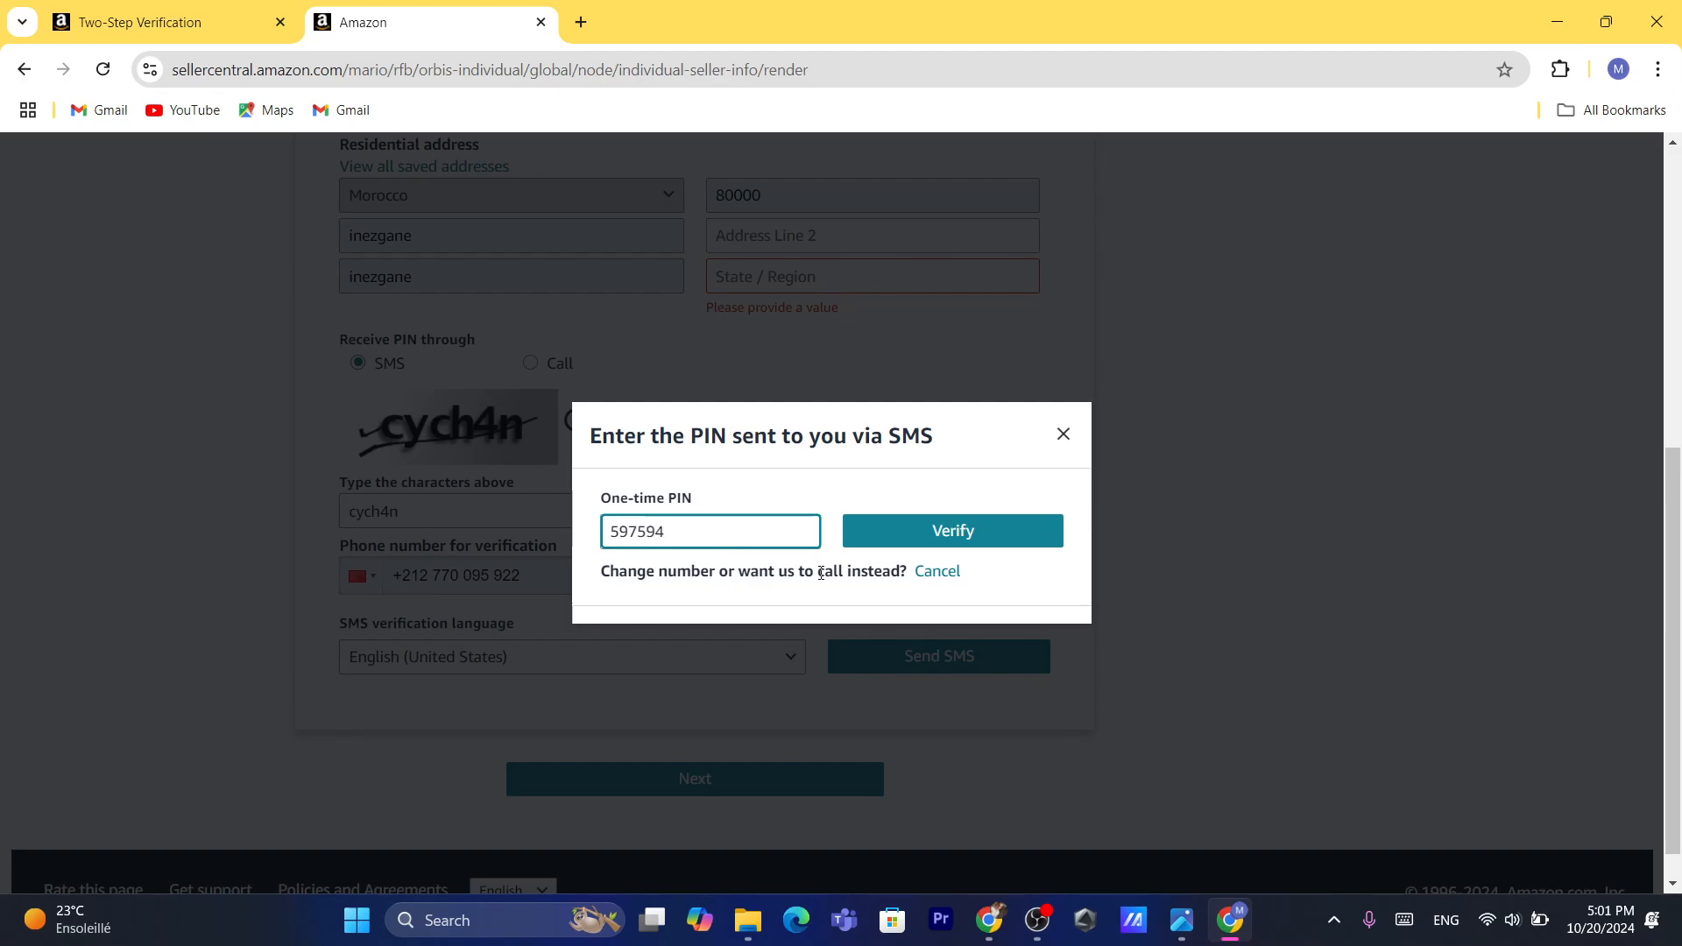
click(902, 535)
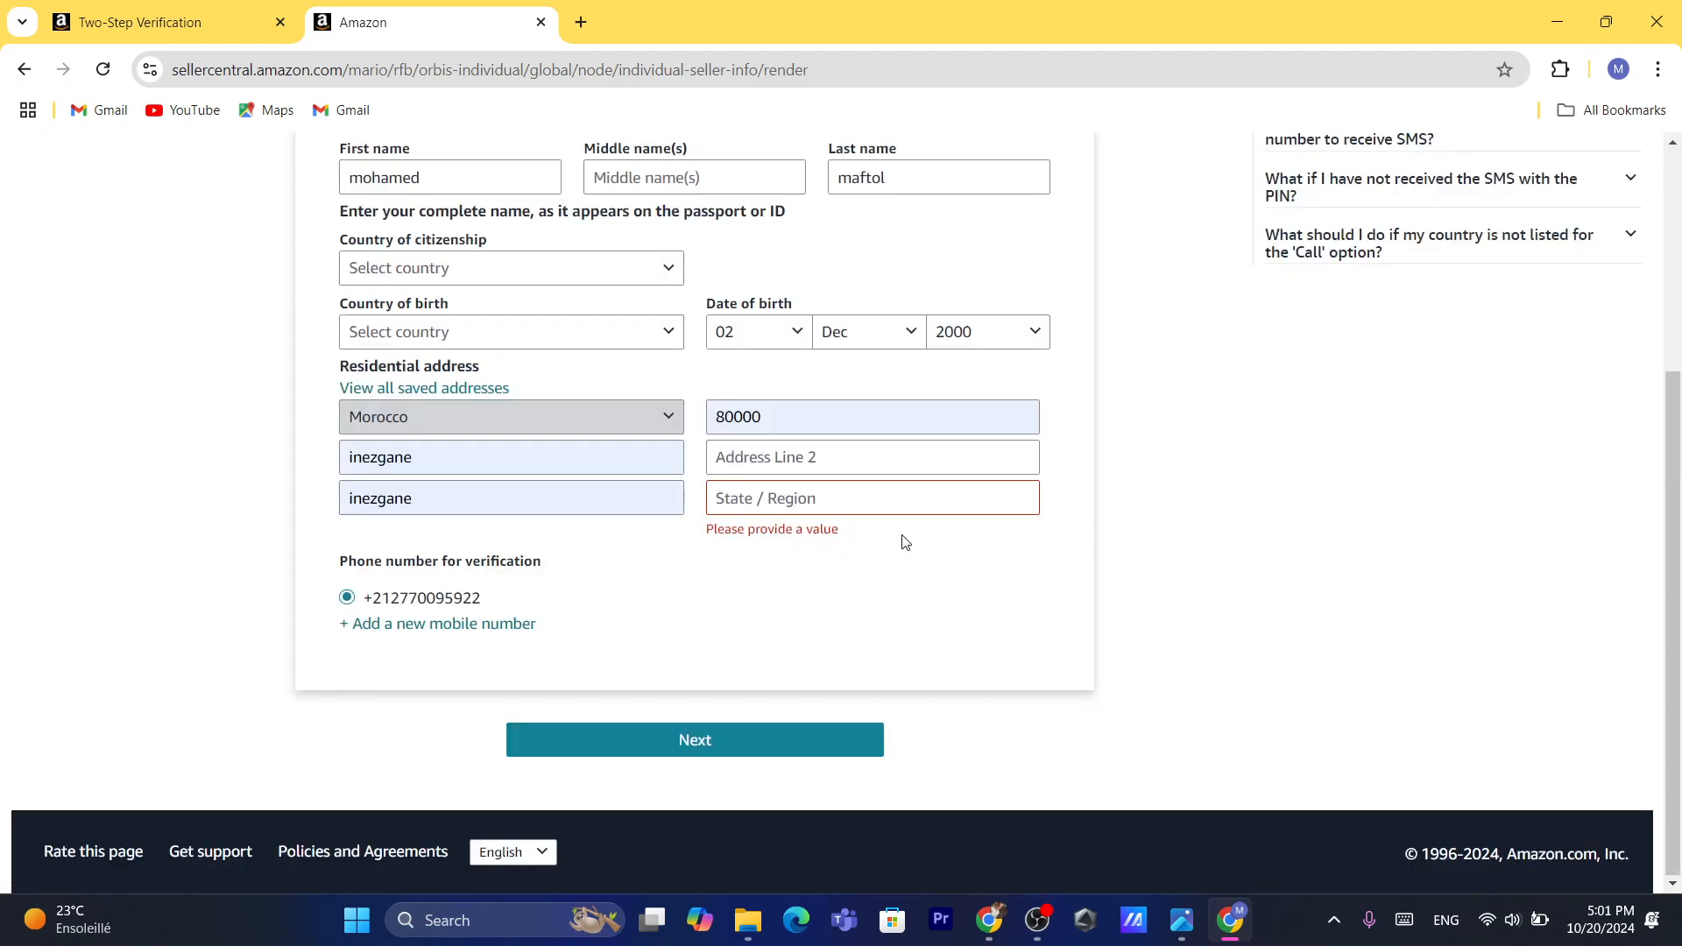
- Fill in Address Line 2 and State / Region, then submit the seller information form
click(831, 508)
click(772, 456)
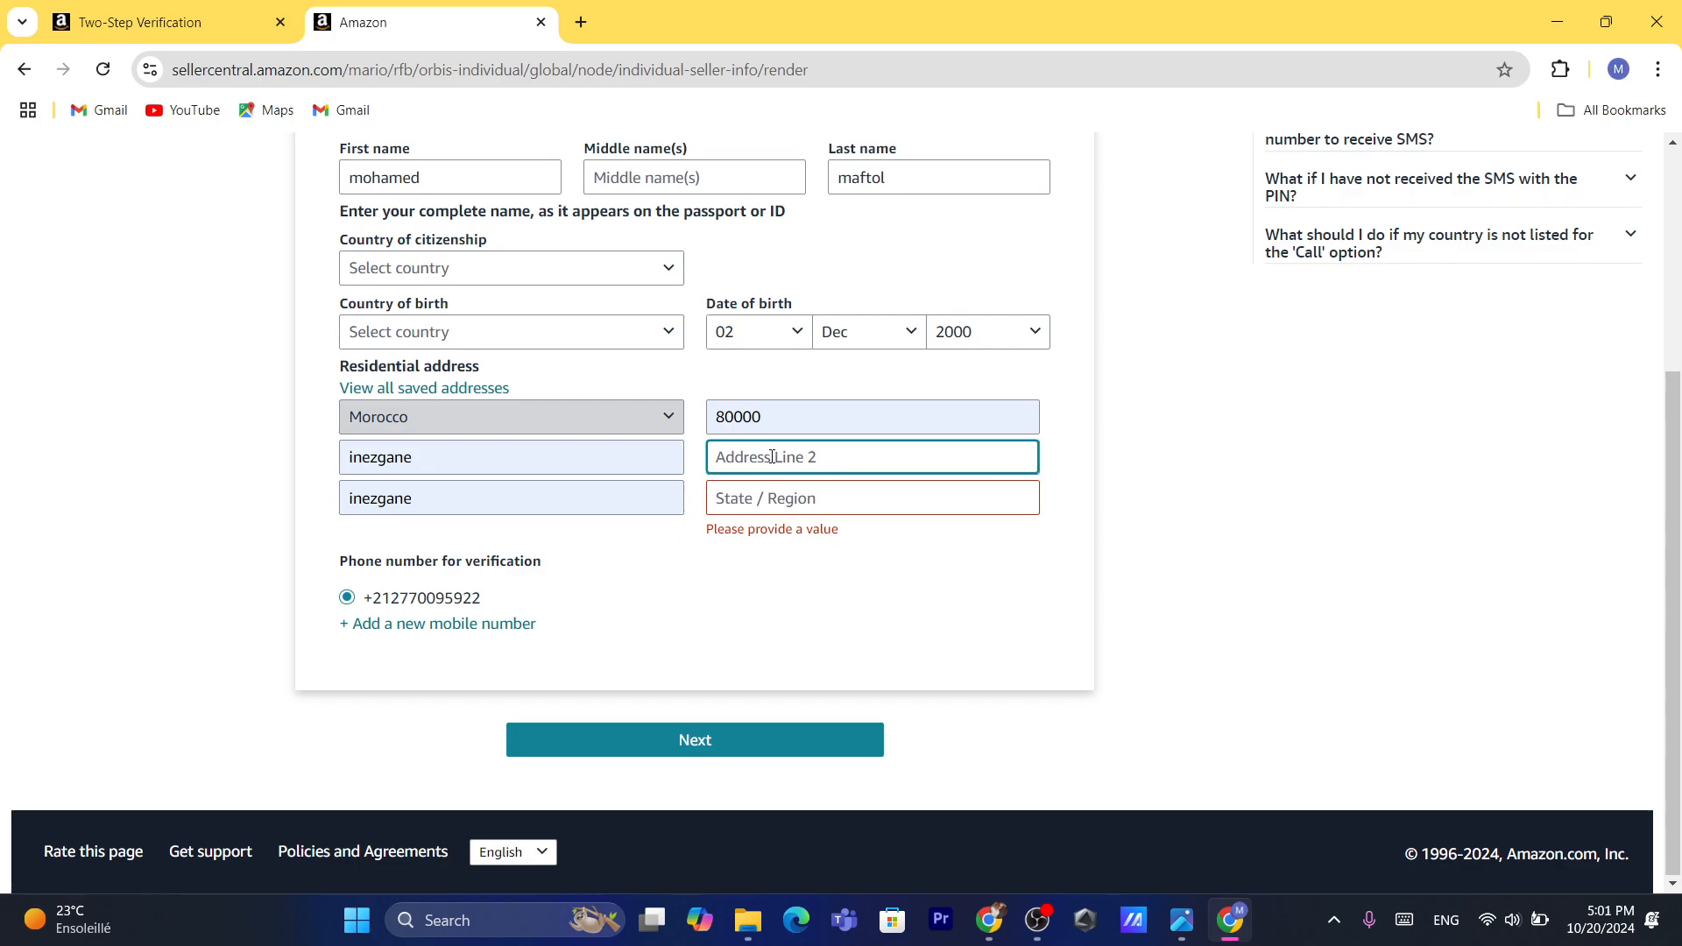
text(223)
click(792, 506)
text(sius)
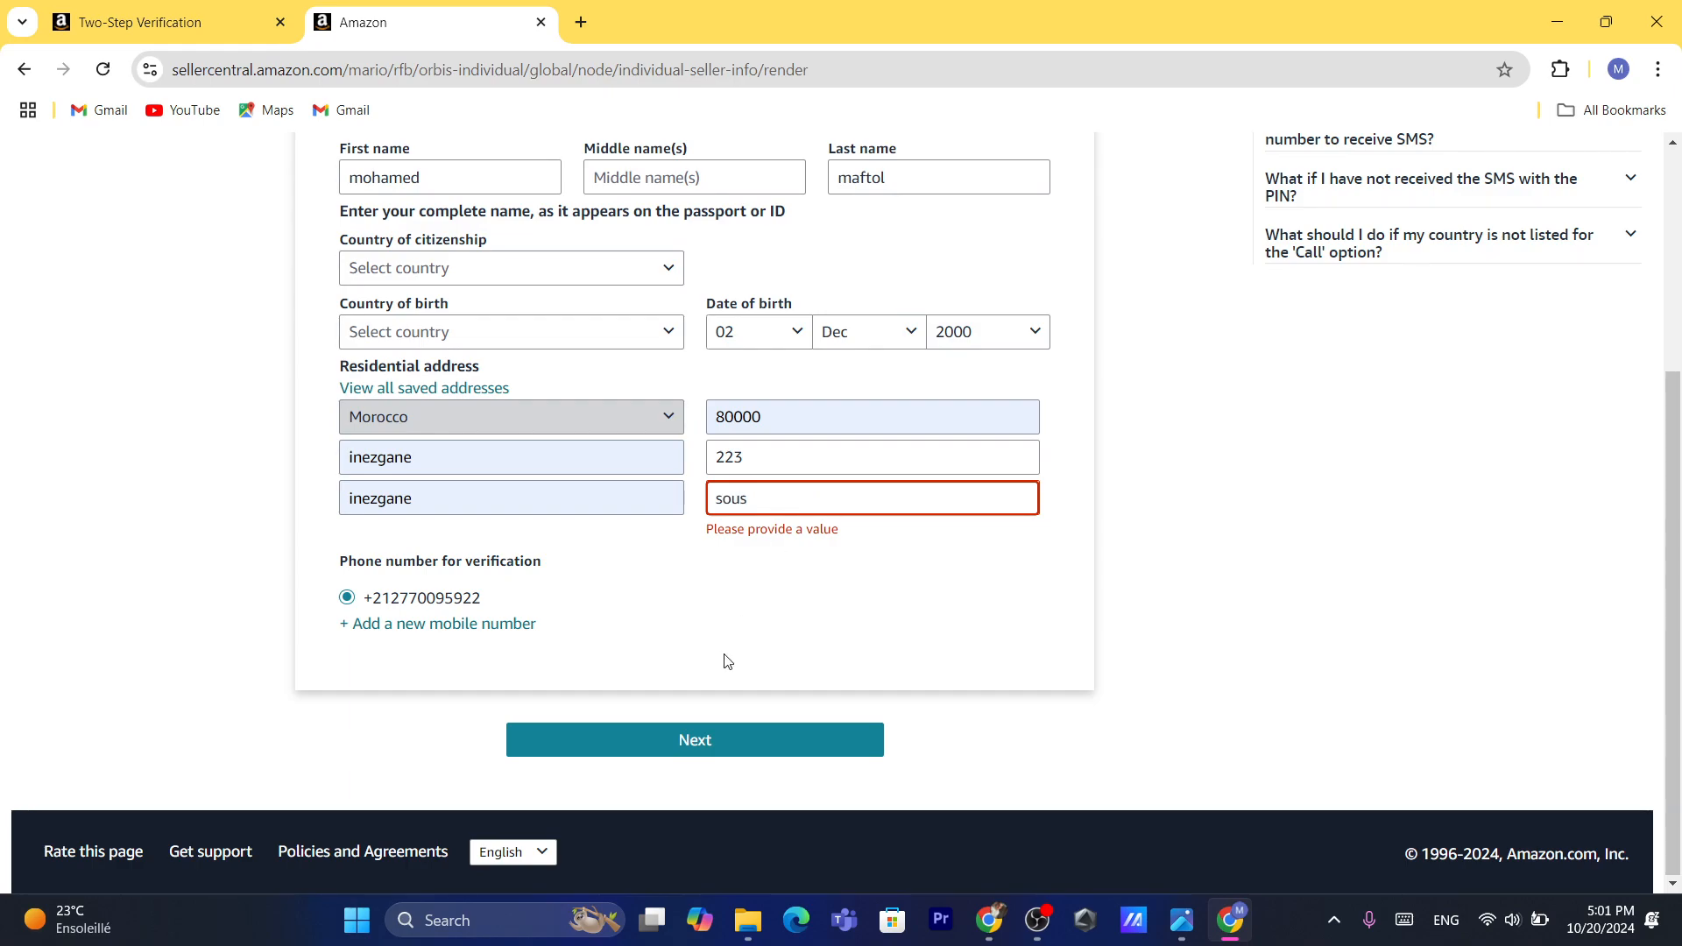
click(697, 743)
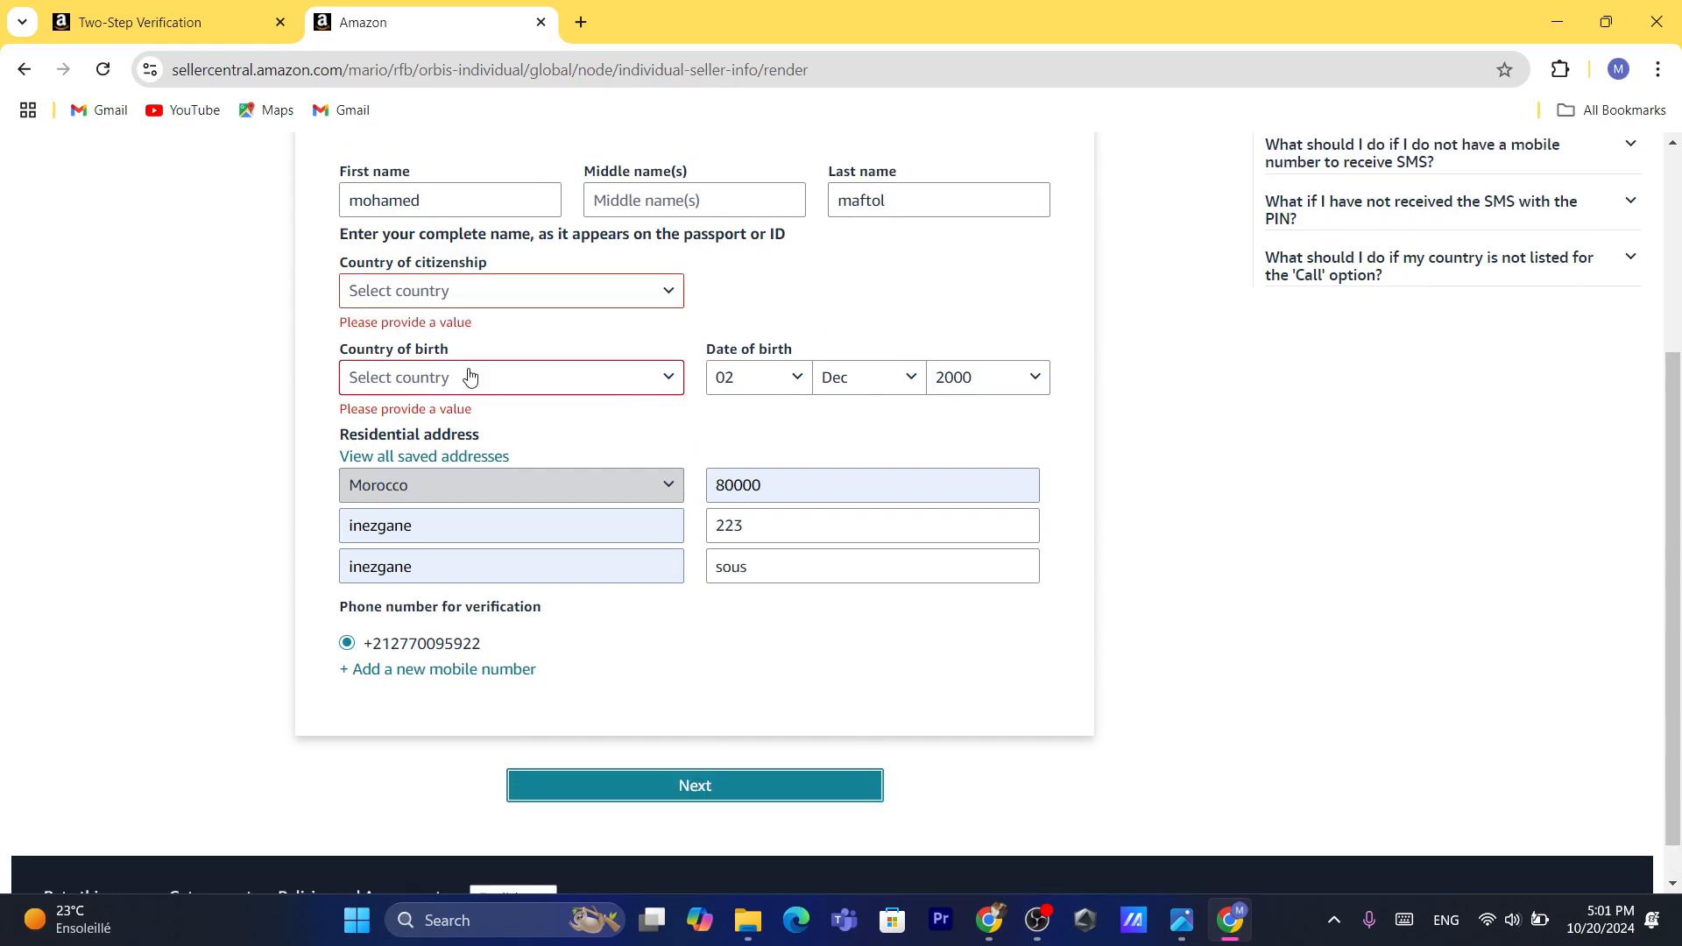
- Set the country of birth to Morocco
click(469, 377)
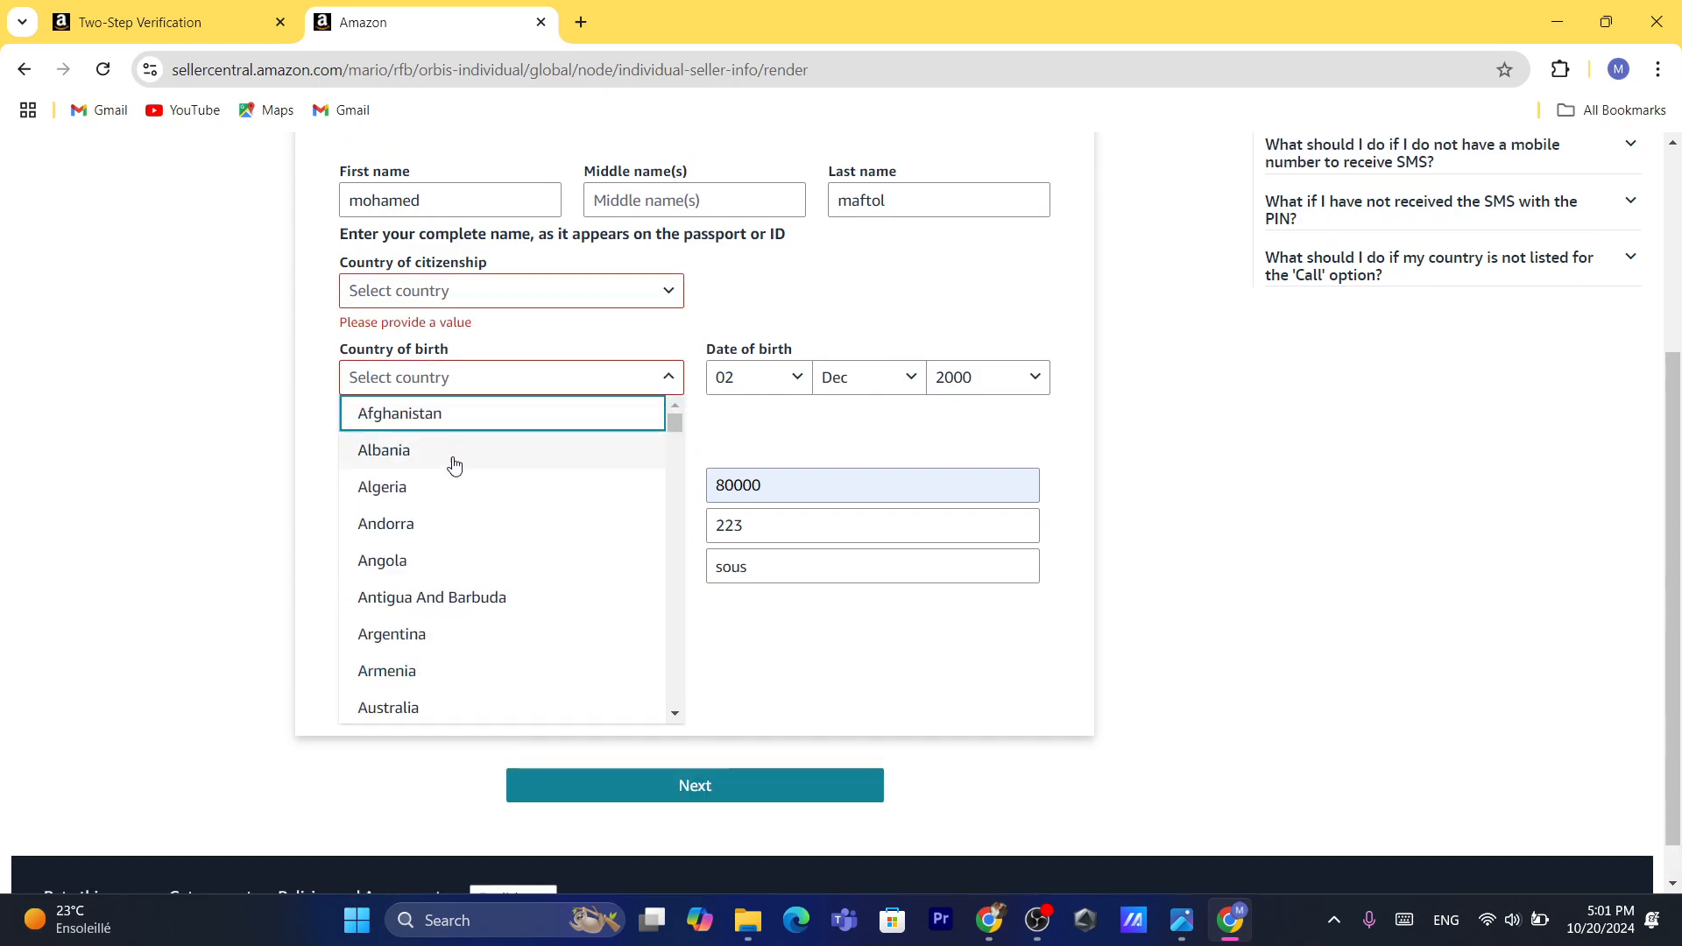
click(451, 379)
key(m)
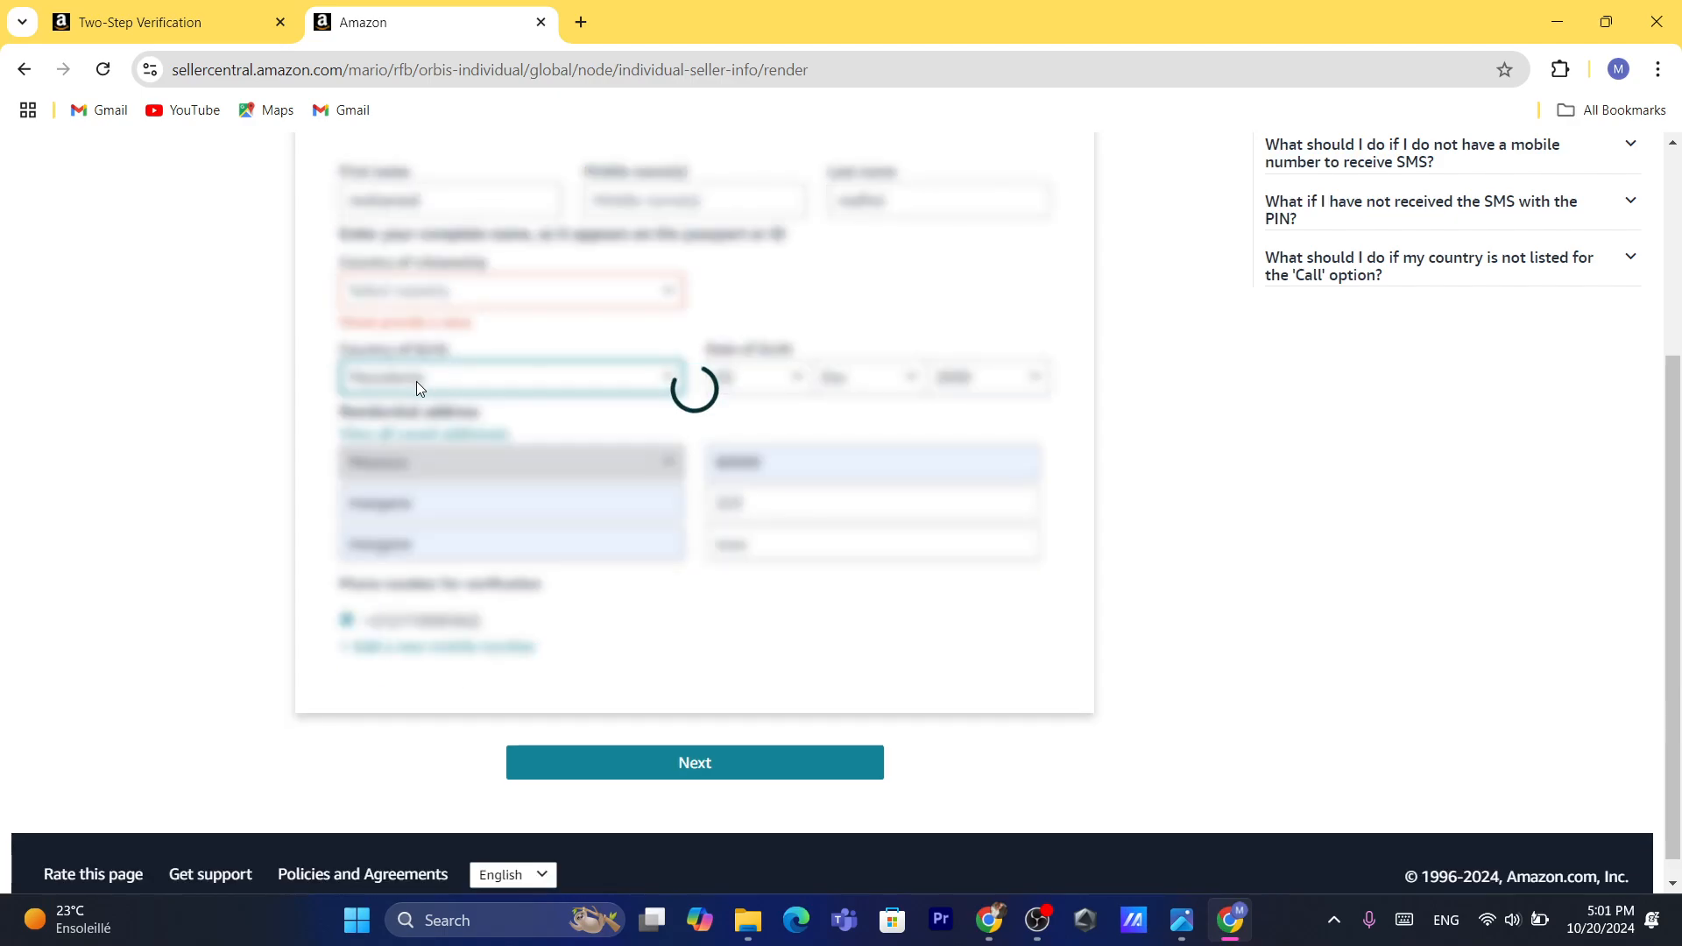
click(561, 400)
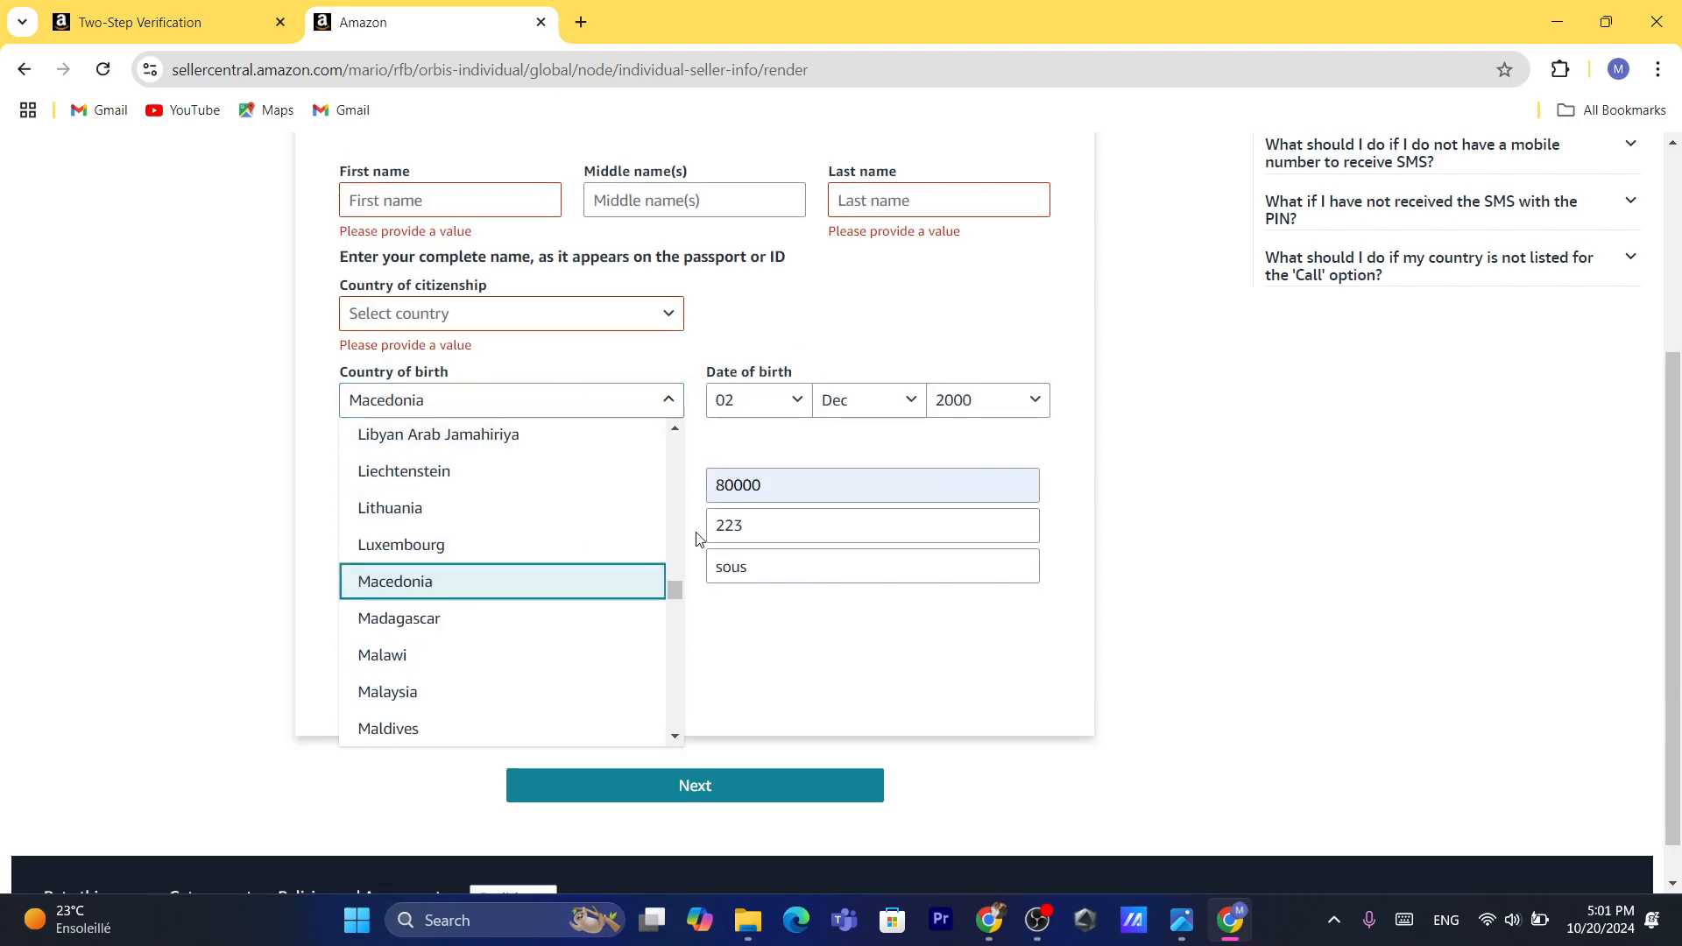
mouse_move(675, 591)
mouse_down()
mouse_move(661, 753)
mouse_move(672, 444)
mouse_move(662, 620)
mouse_up()
click(404, 503)
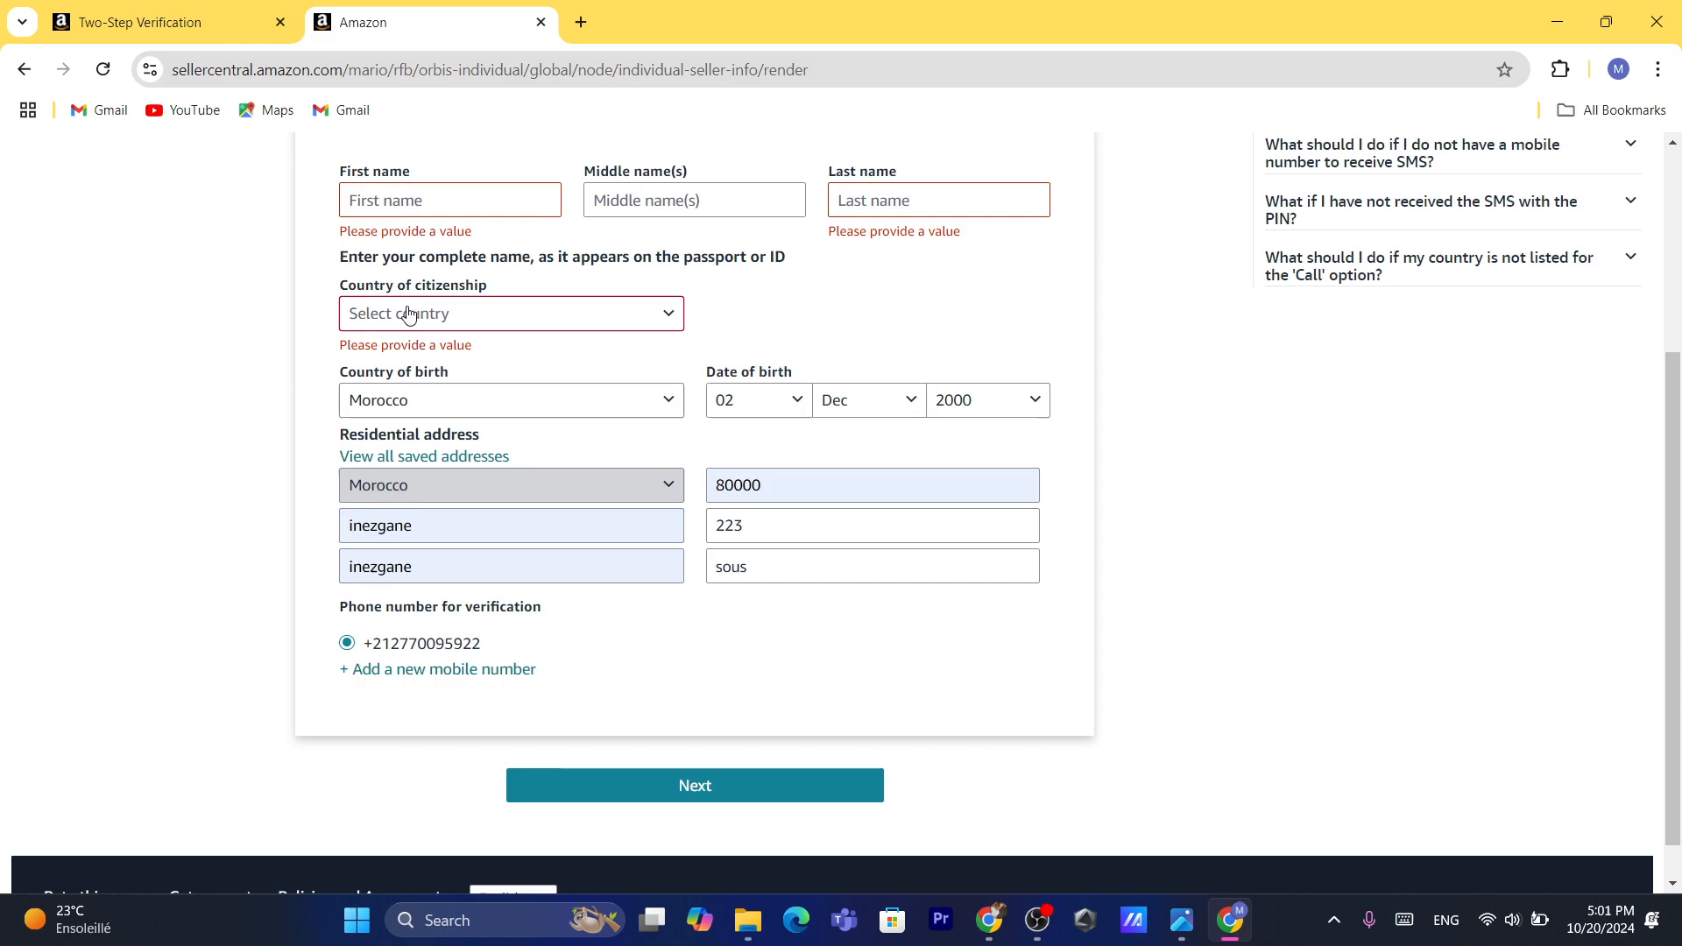
- Set the country of citizenship to Morocco
click(447, 313)
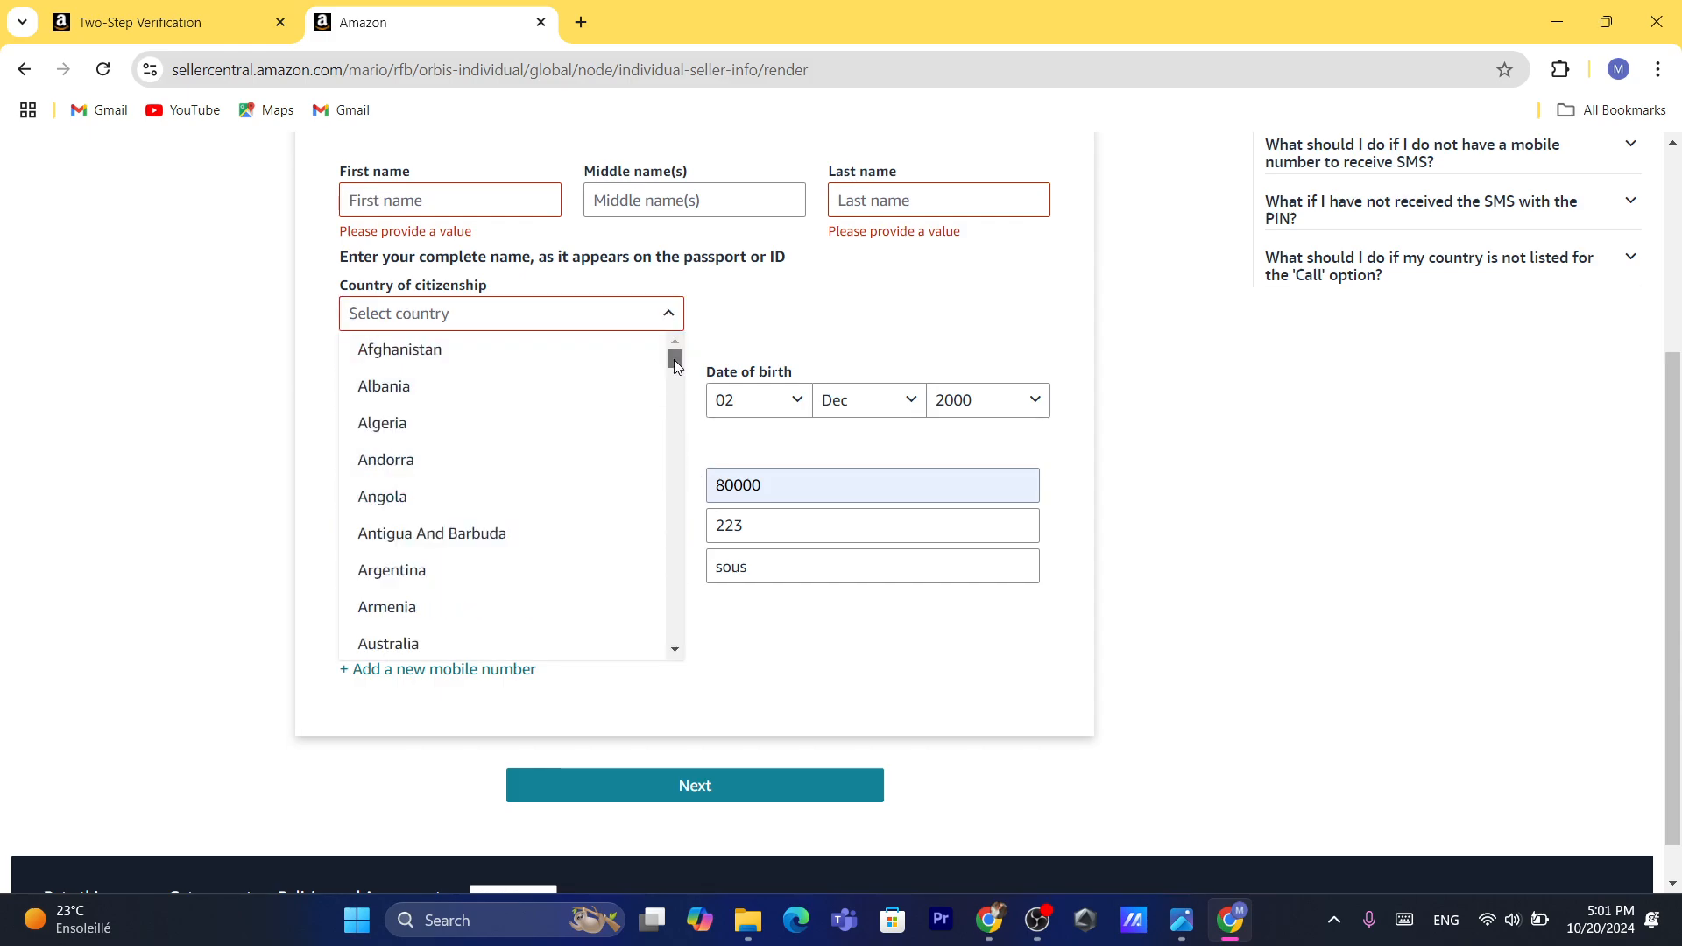
drag(675, 359, 668, 534)
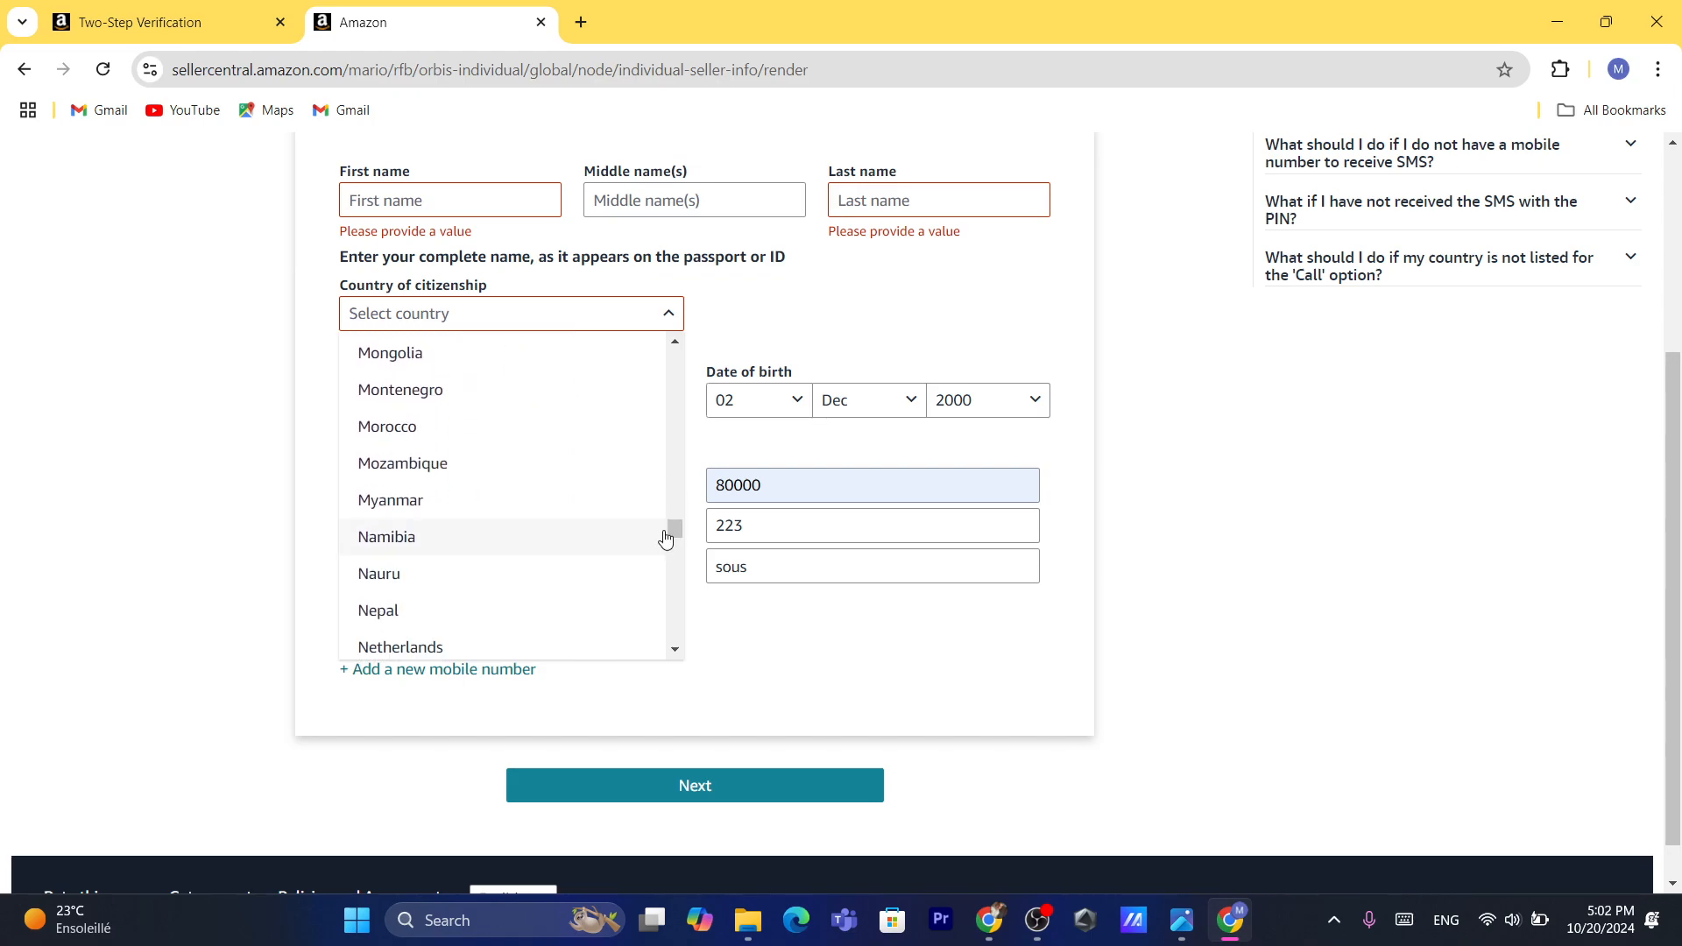
click(365, 424)
mouse_move(1679, 623)
mouse_down()
mouse_move(1679, 561)
mouse_move(1680, 597)
mouse_up()
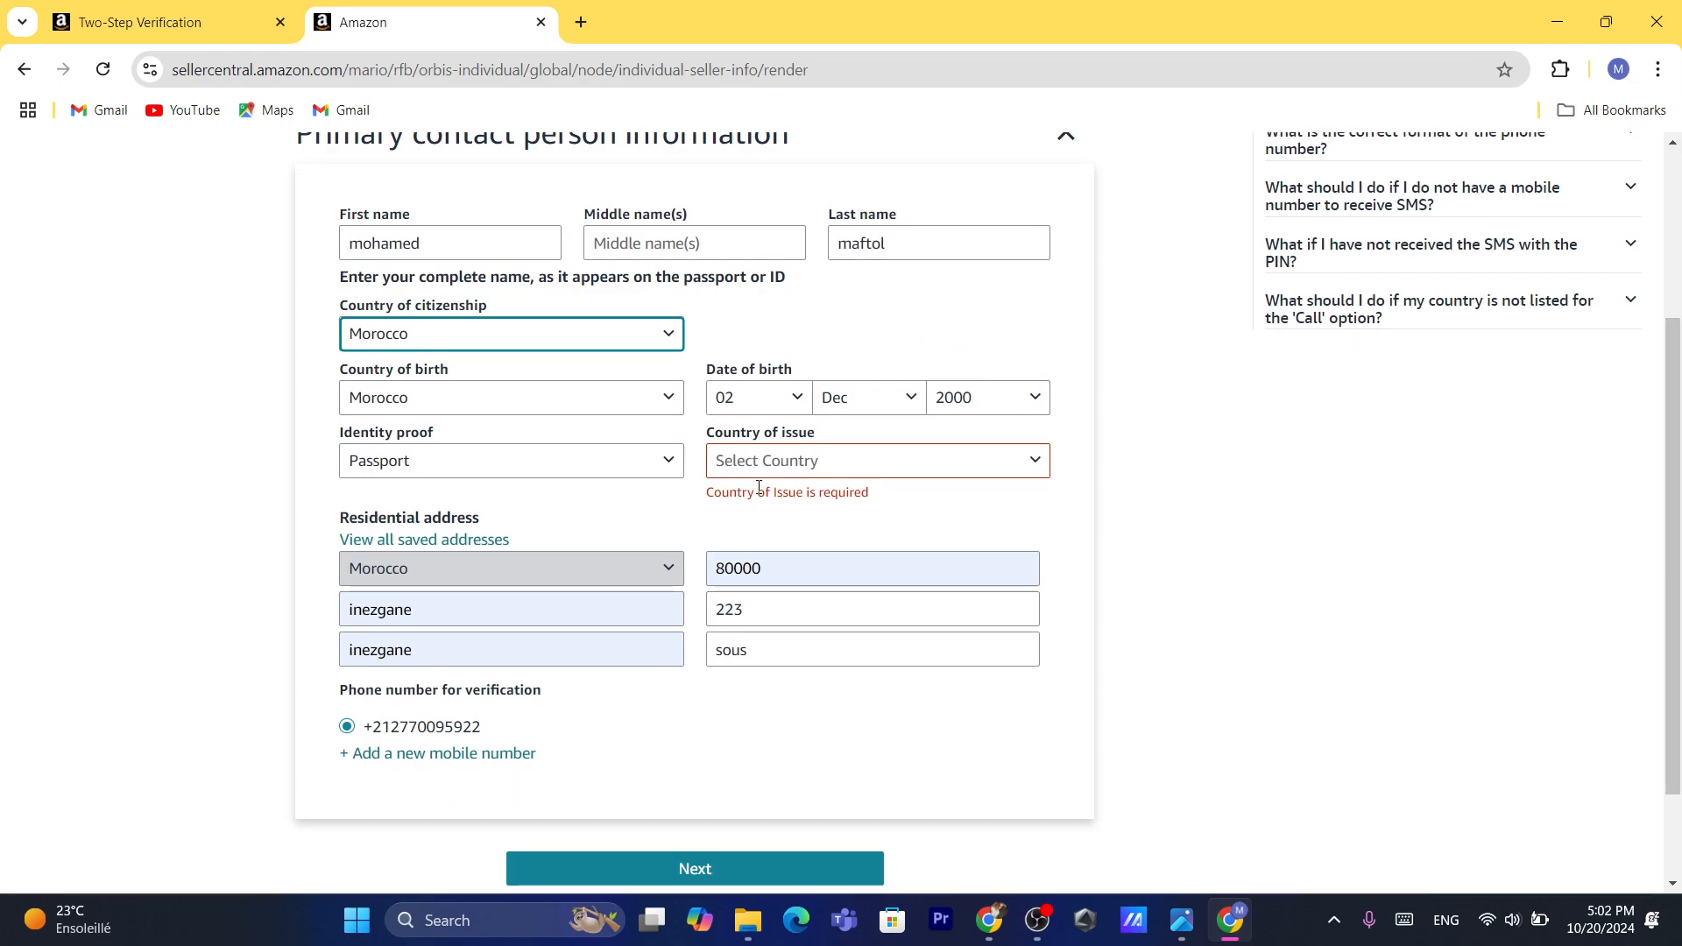
- Choose Morocco as the passport's country of issue
click(754, 456)
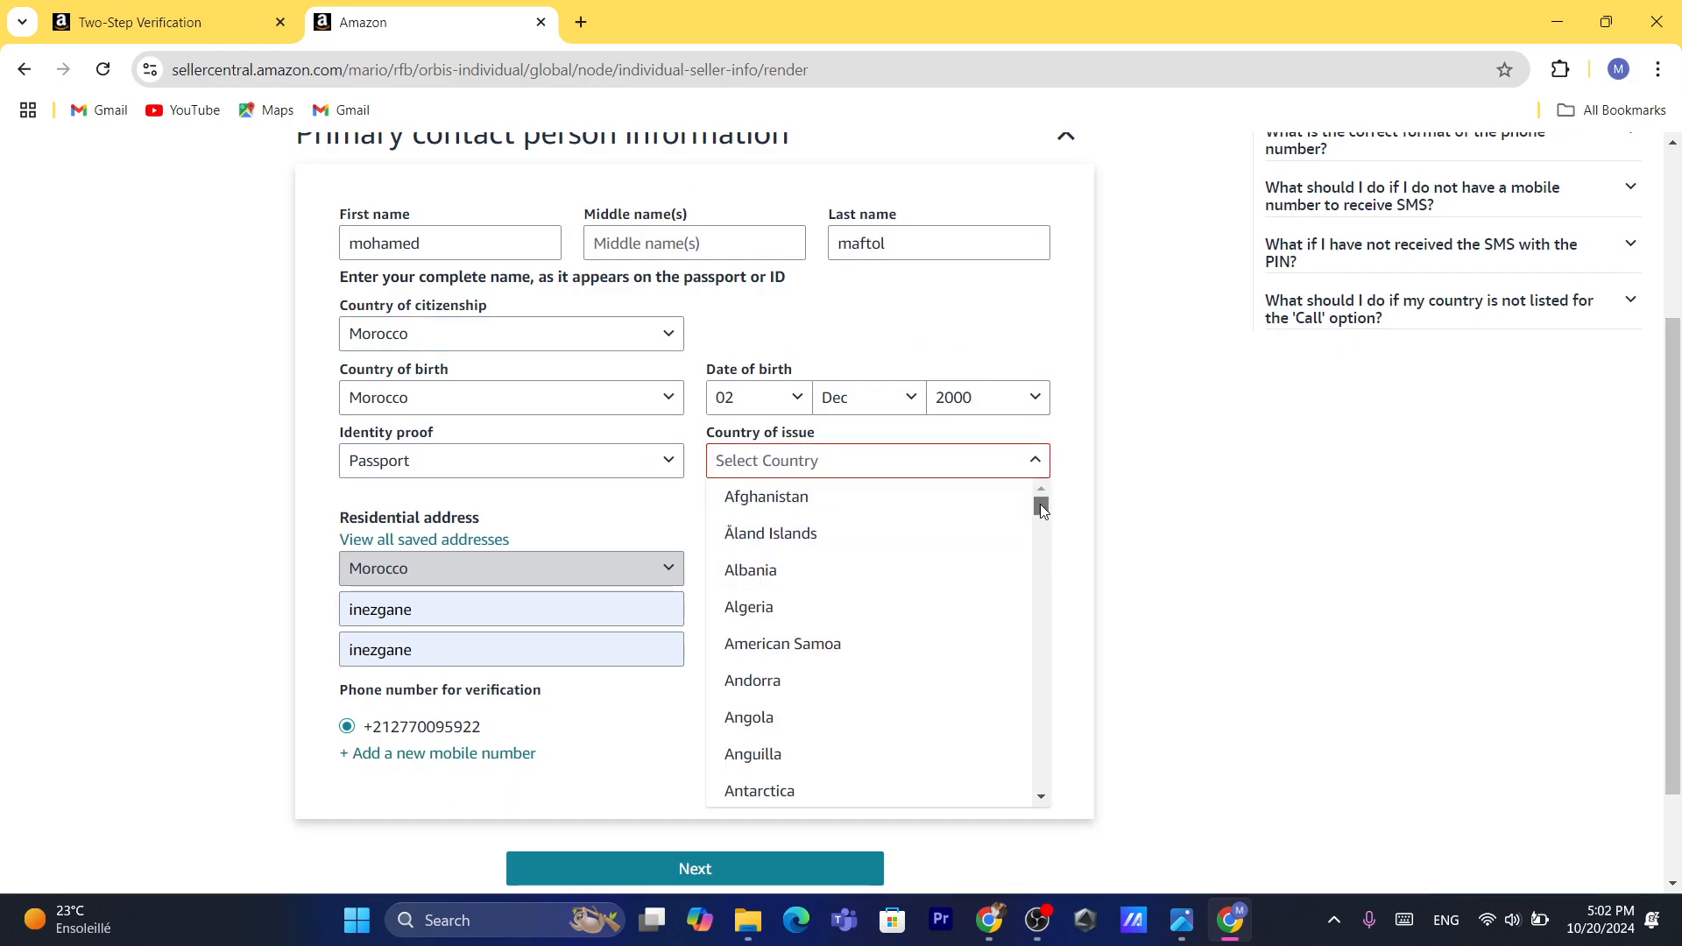
drag(1039, 503, 1054, 675)
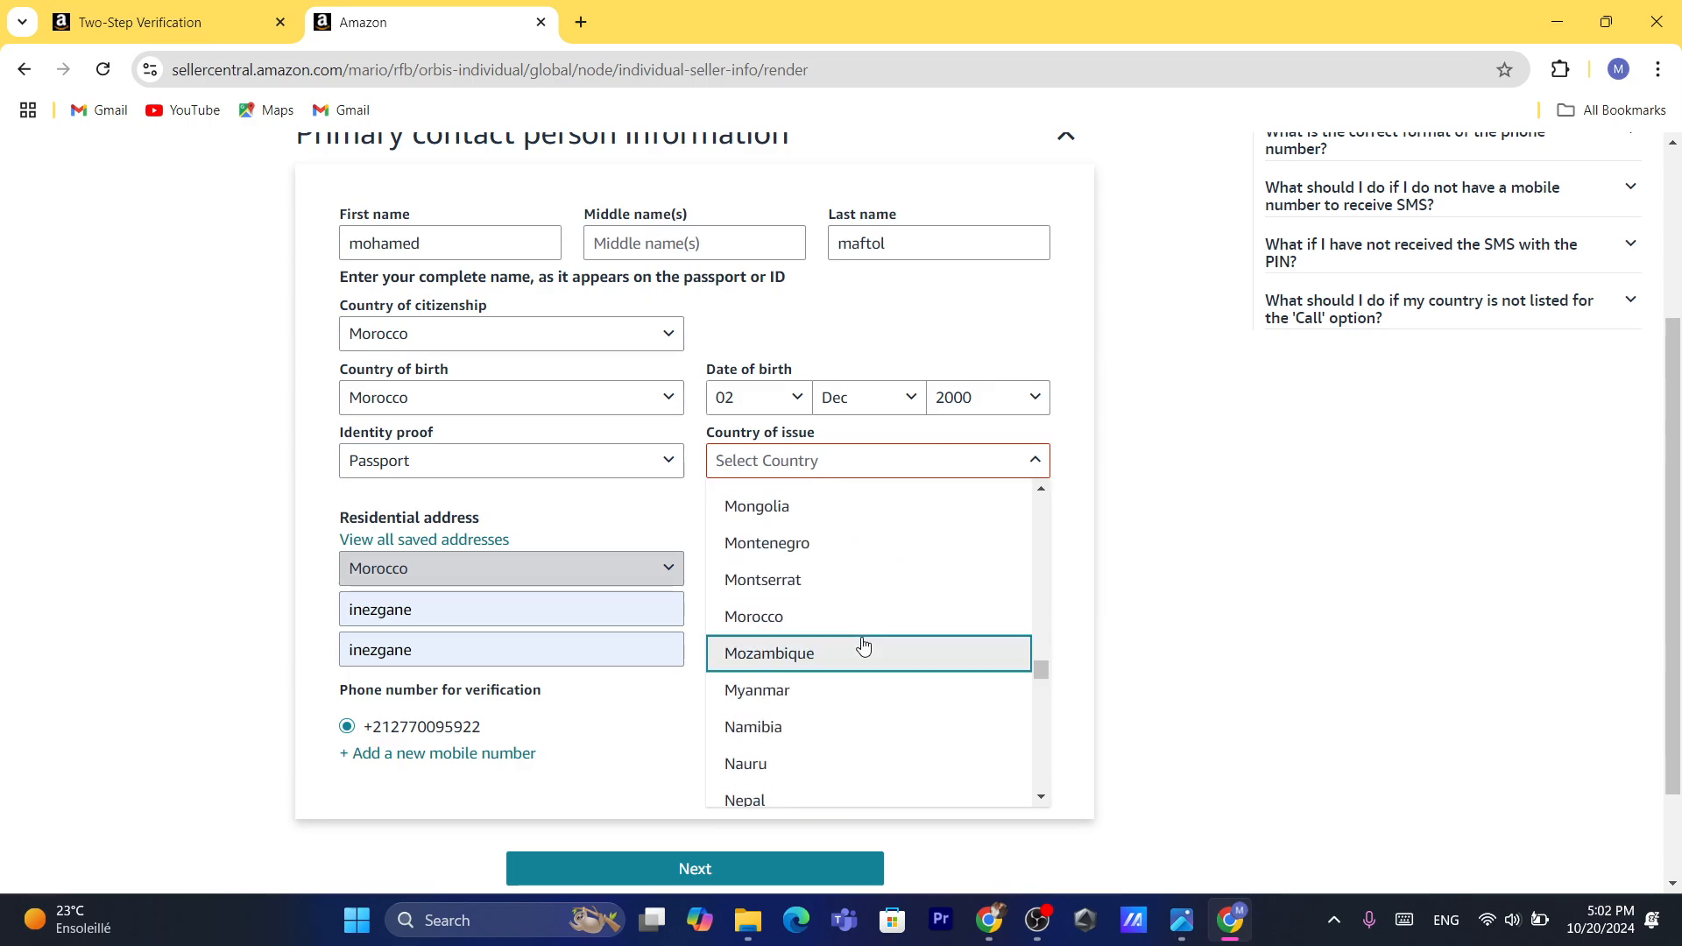
click(797, 607)
click(753, 464)
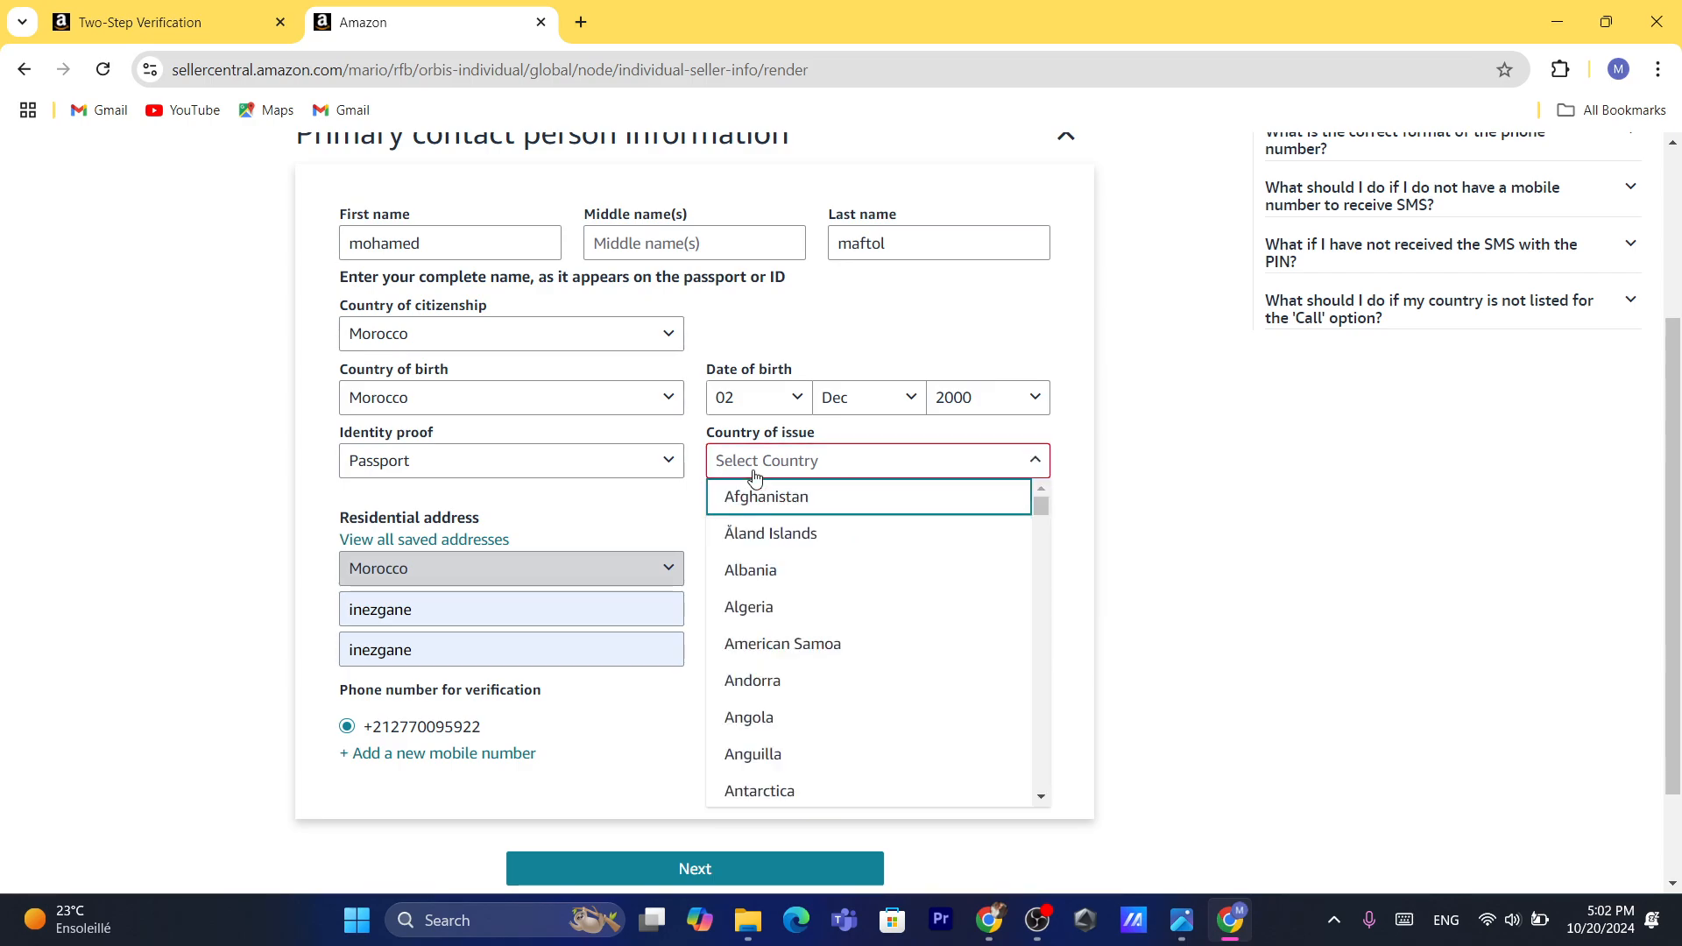
drag(1043, 501, 1039, 661)
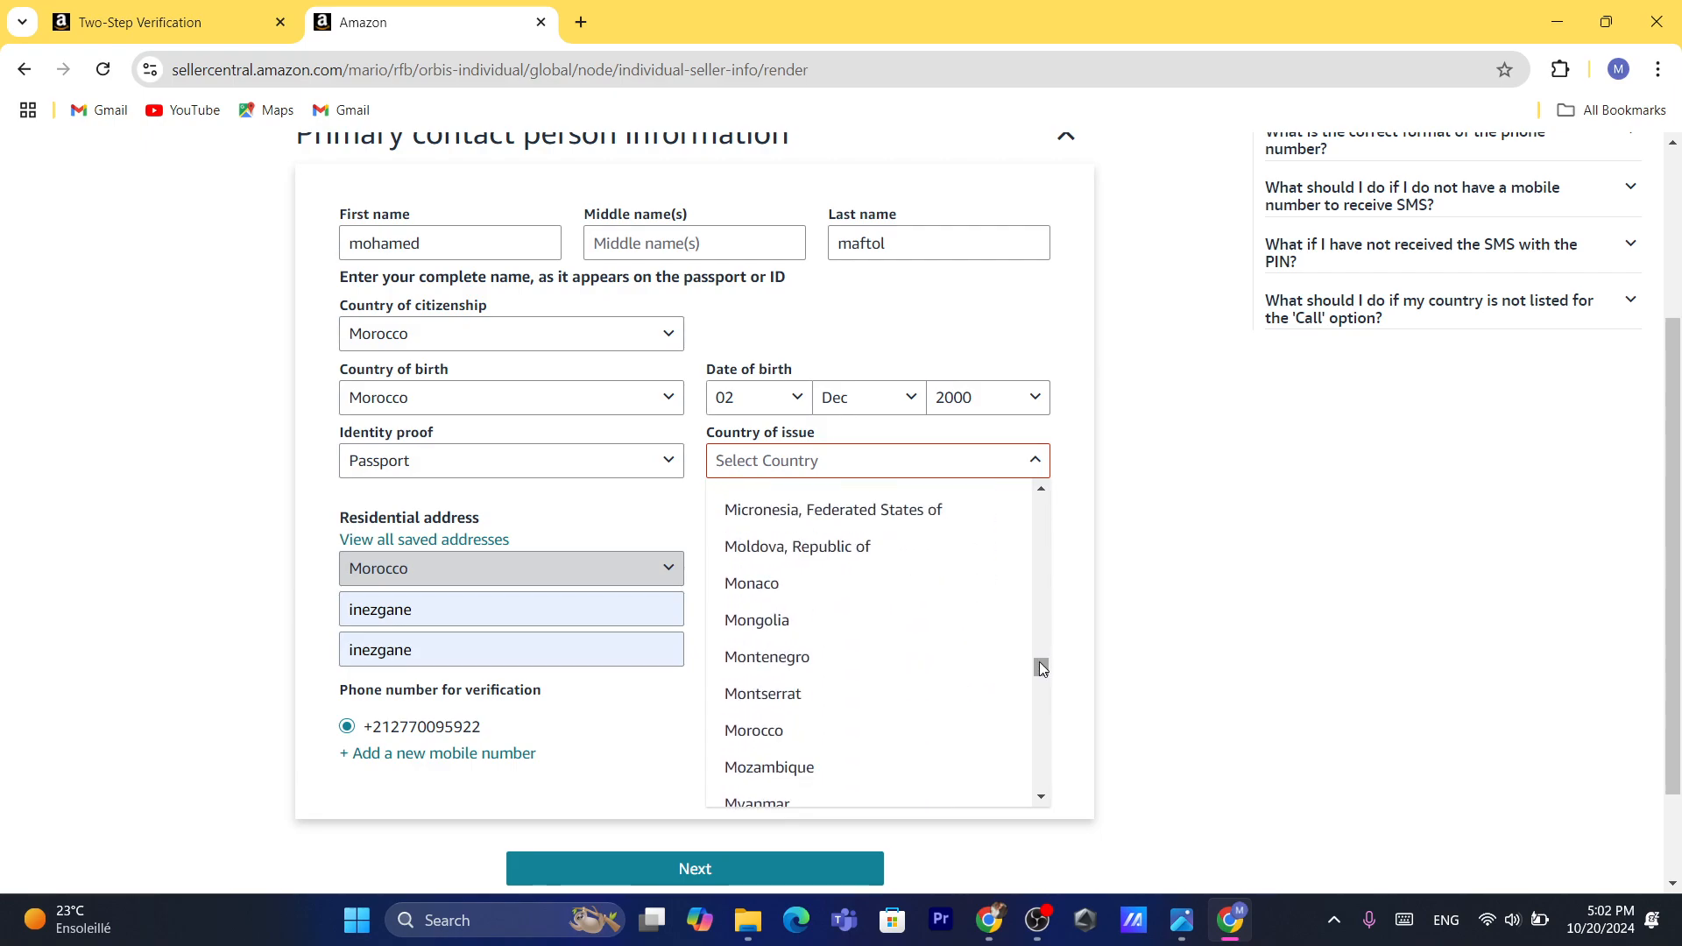
click(759, 730)
scroll(633, 488, down, 2)
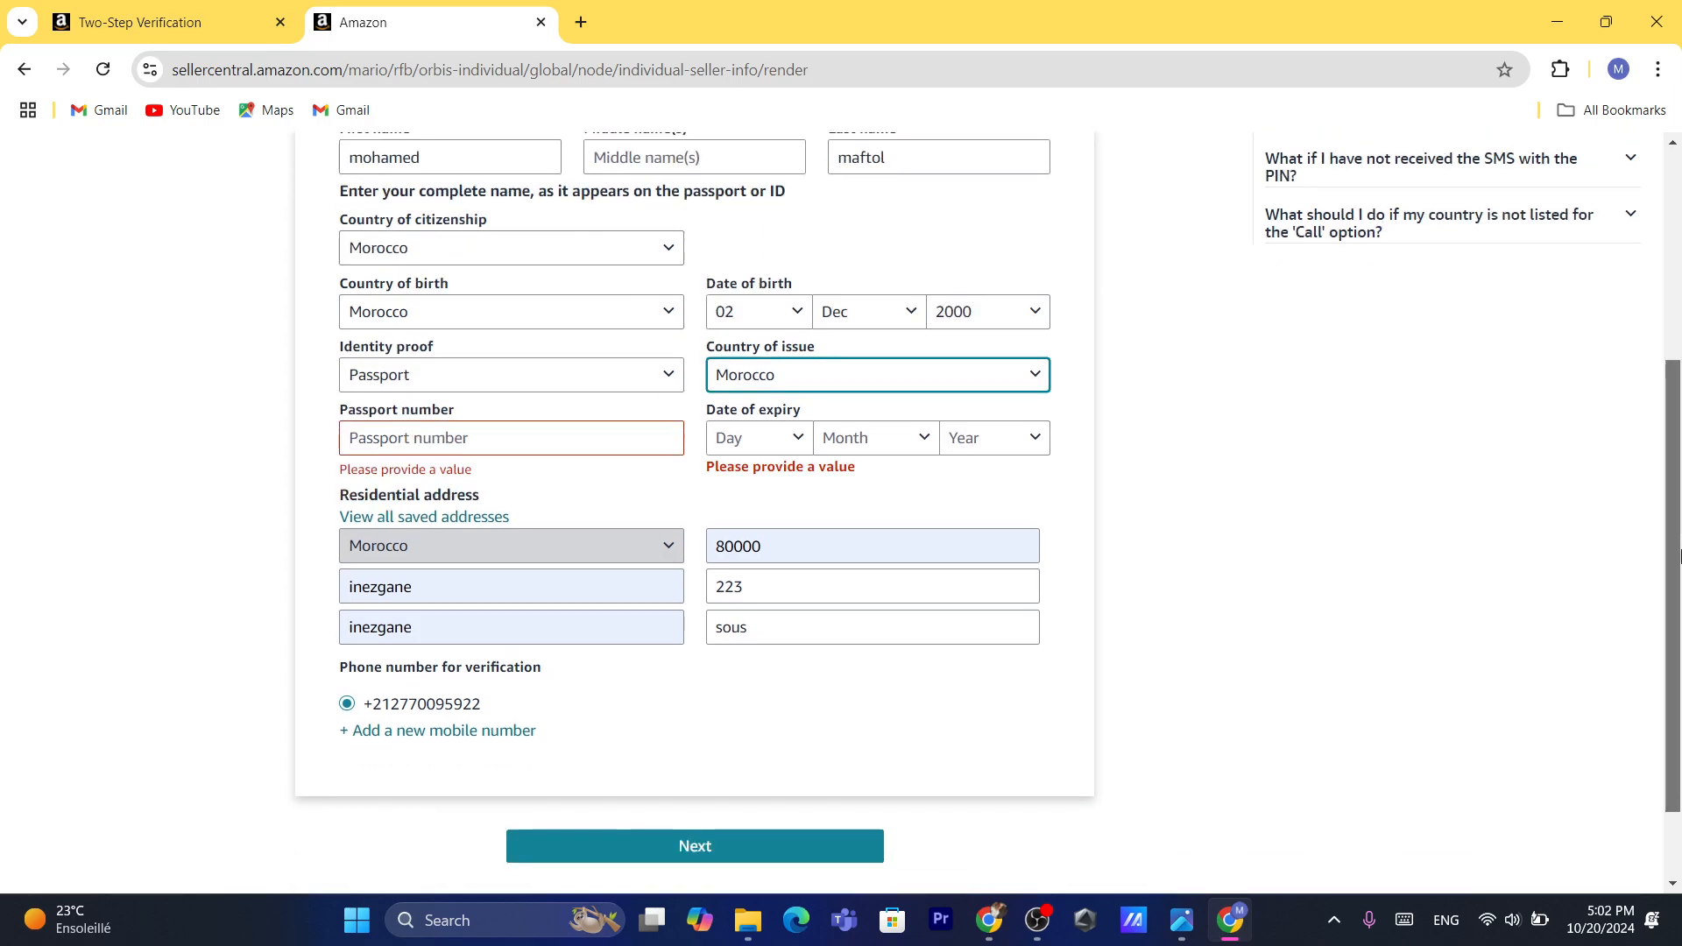
- Enter the passport number
click(386, 367)
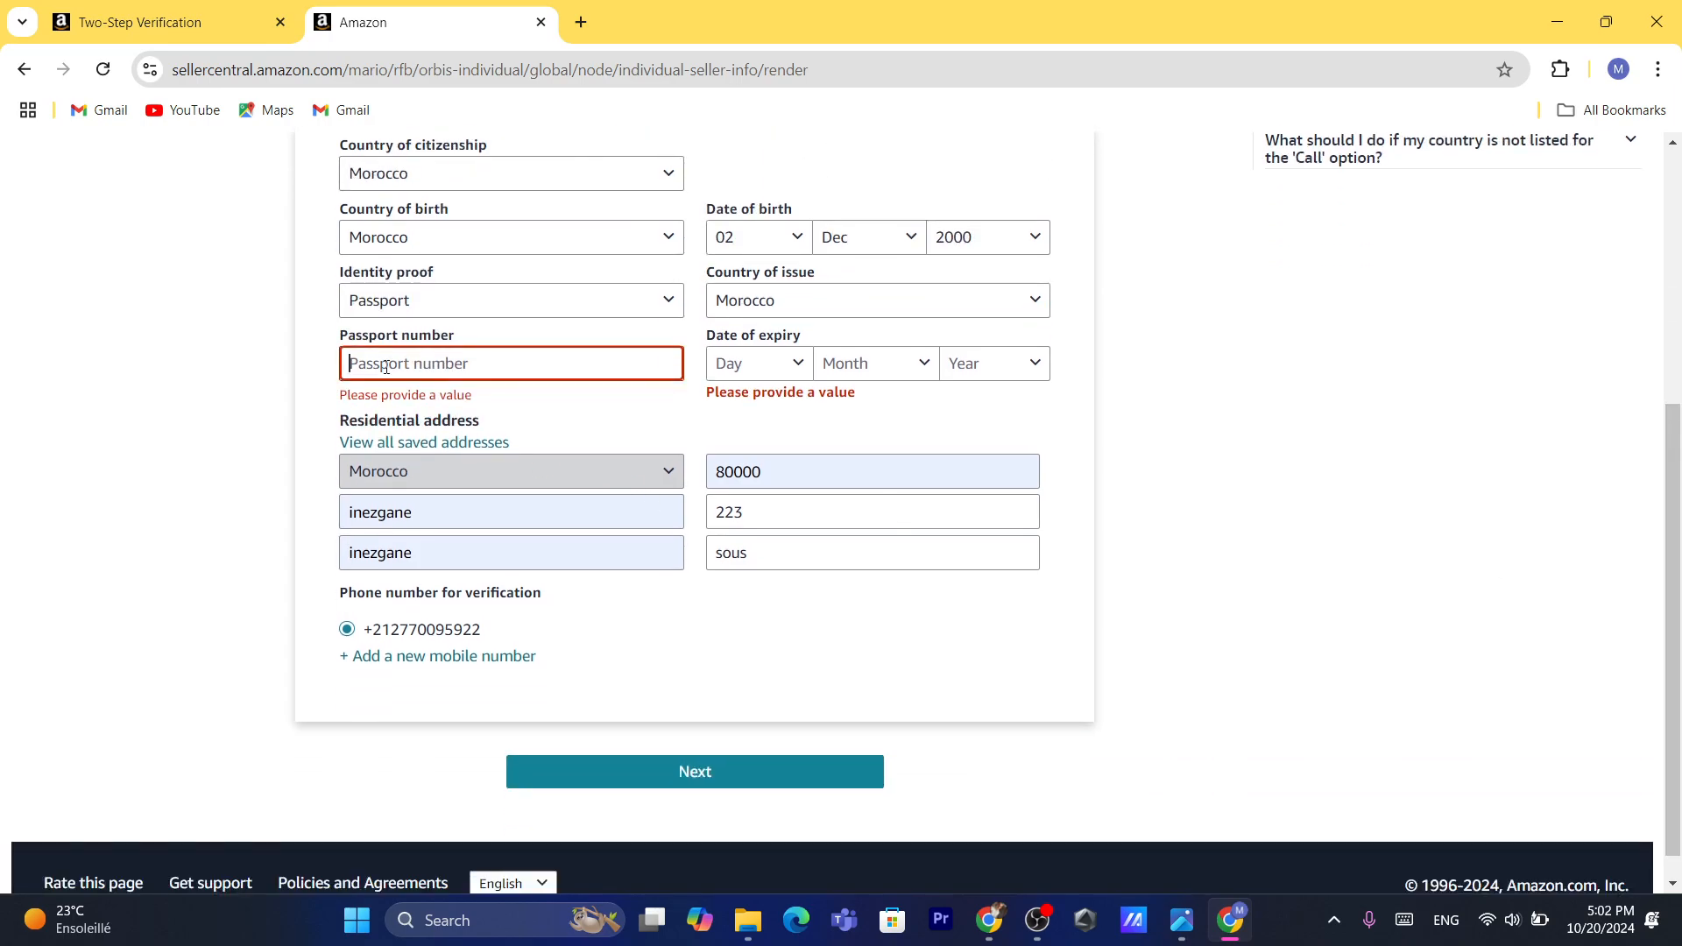
text(8)
key(BackSpace)
text(8)
key(BackSpace)
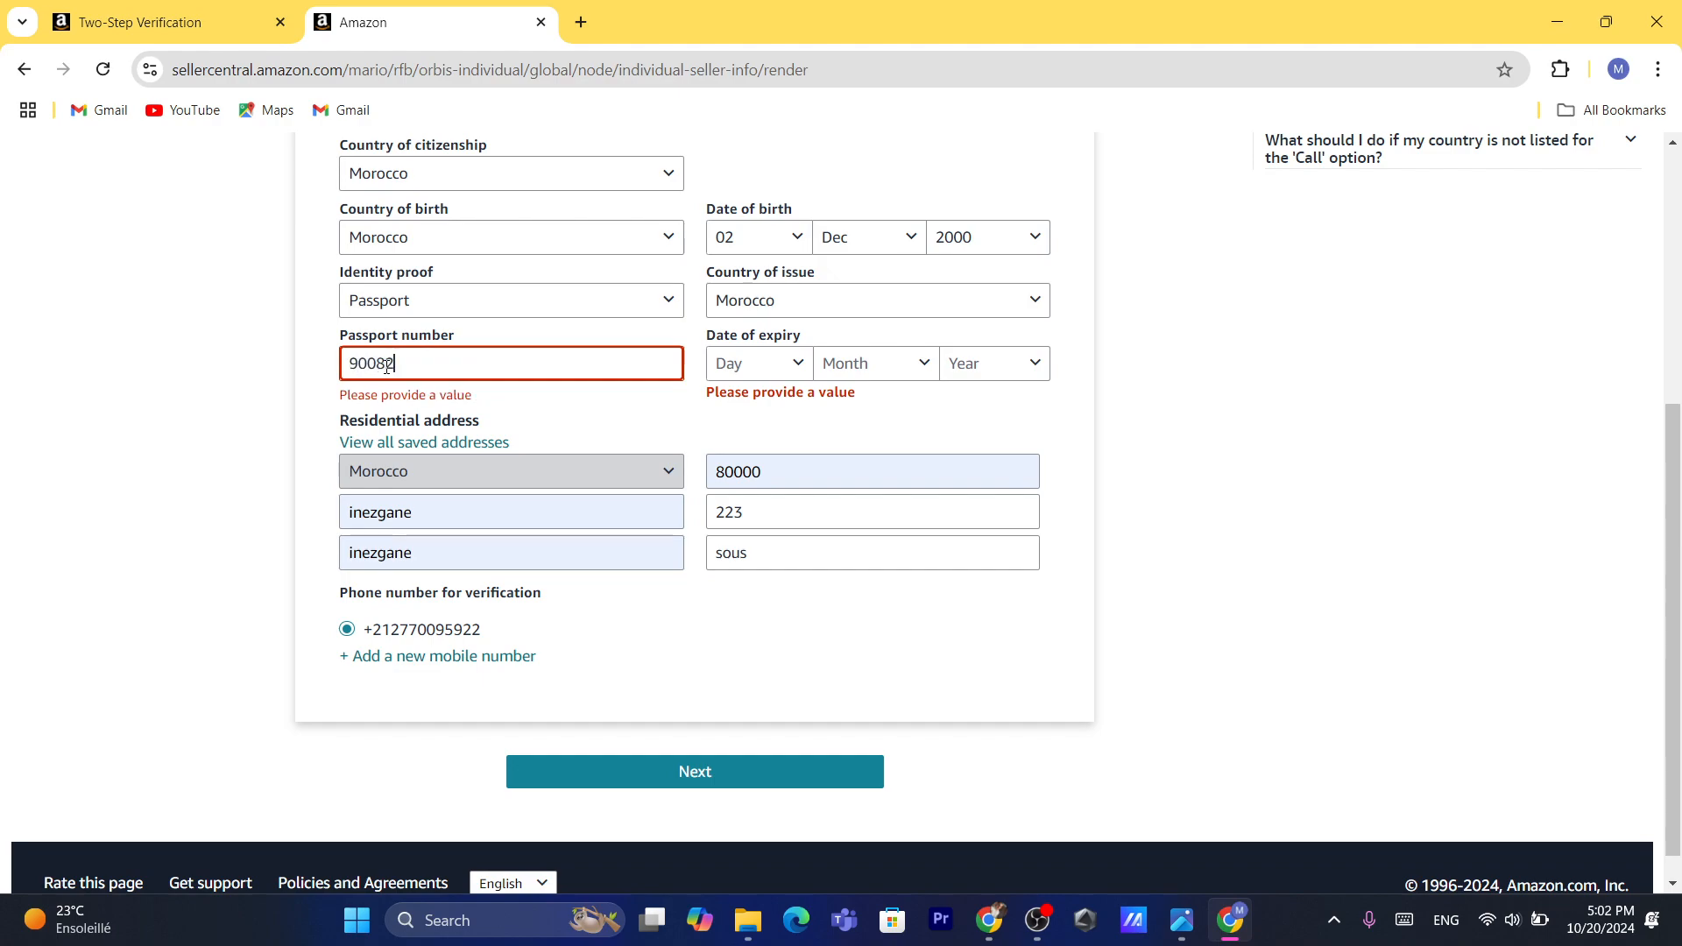
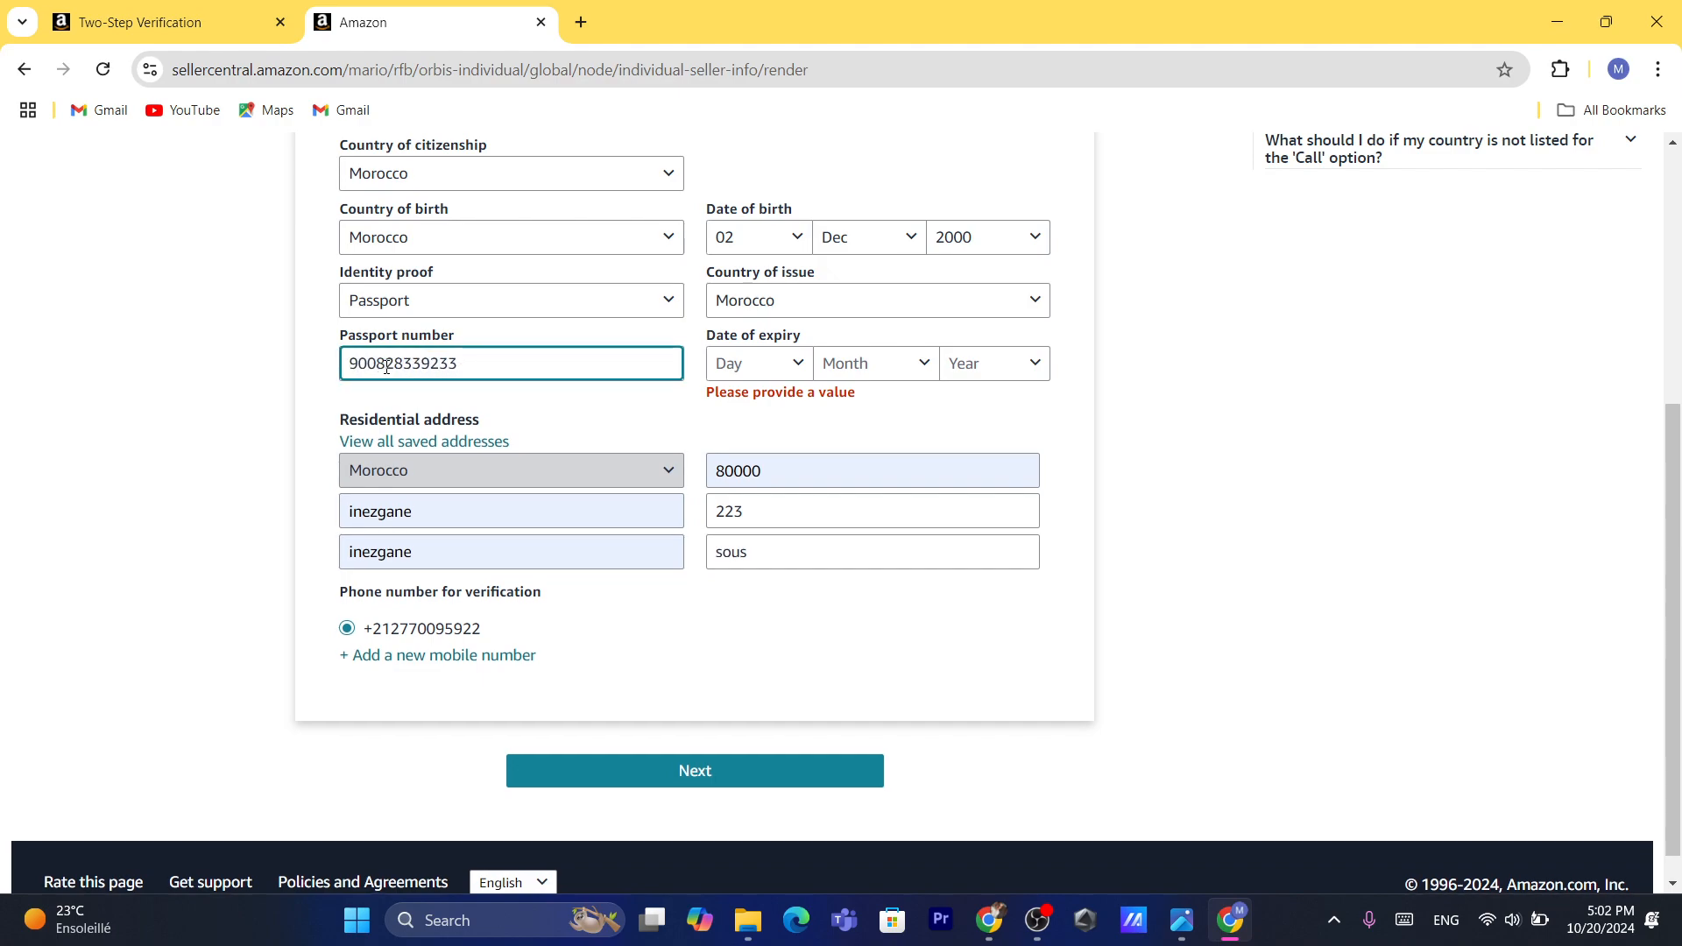
- Set the passport expiry date to 03 Apr 2026 and submit the form
click(758, 363)
click(751, 473)
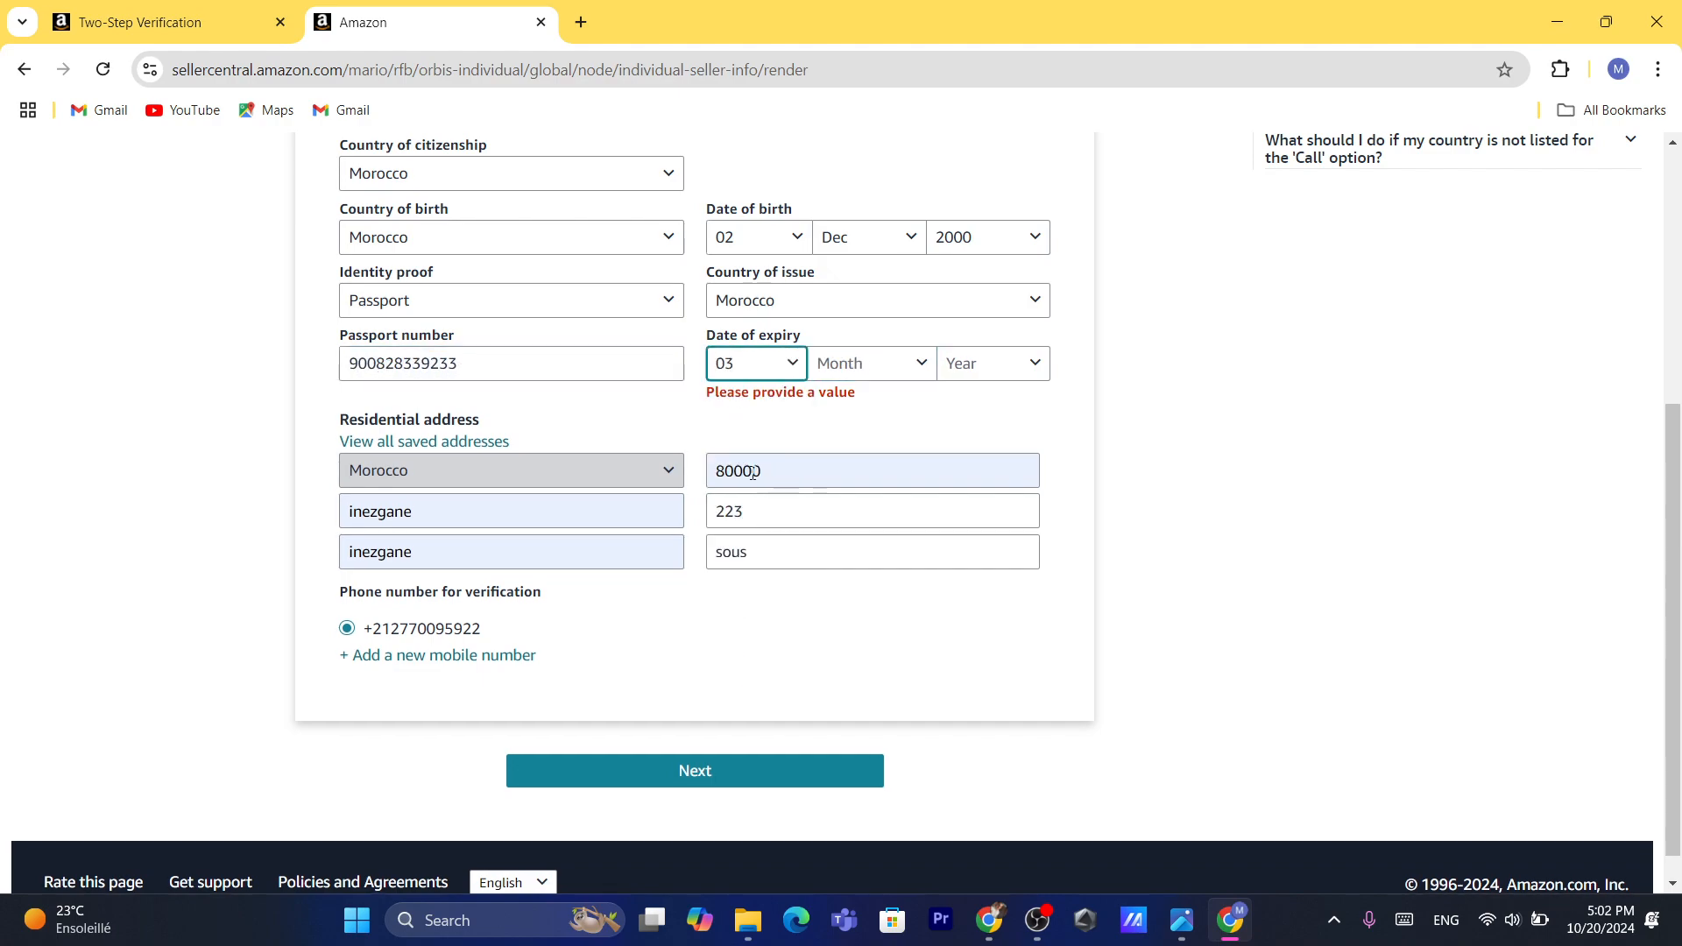
click(856, 363)
click(871, 507)
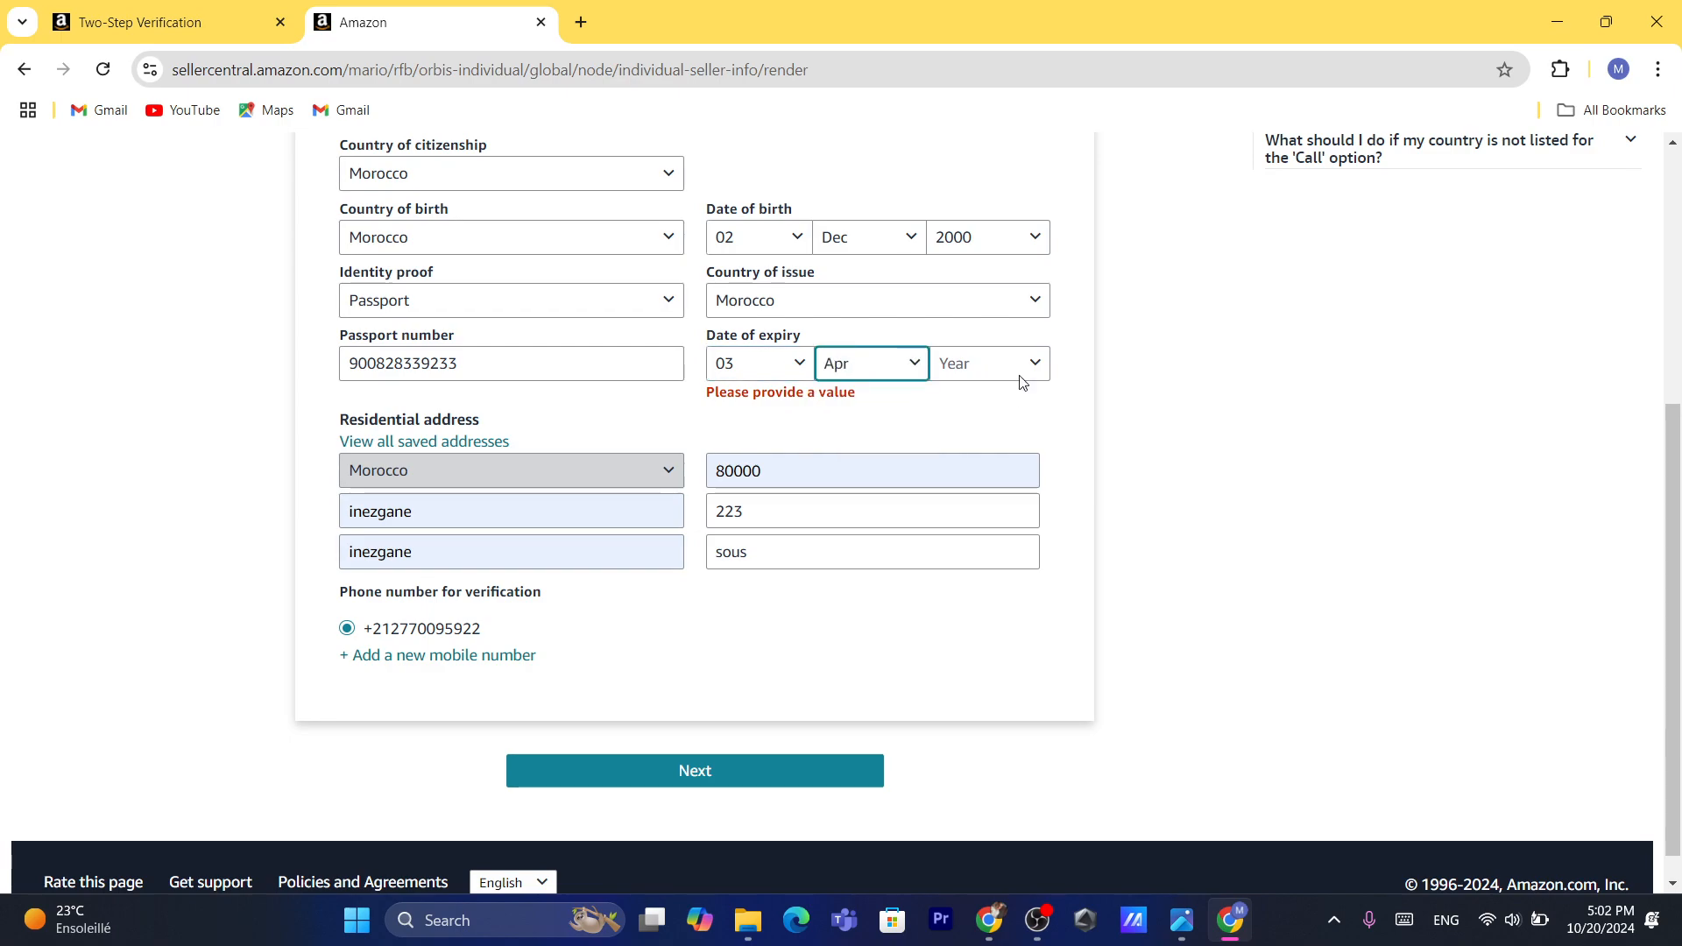
click(1006, 360)
click(770, 360)
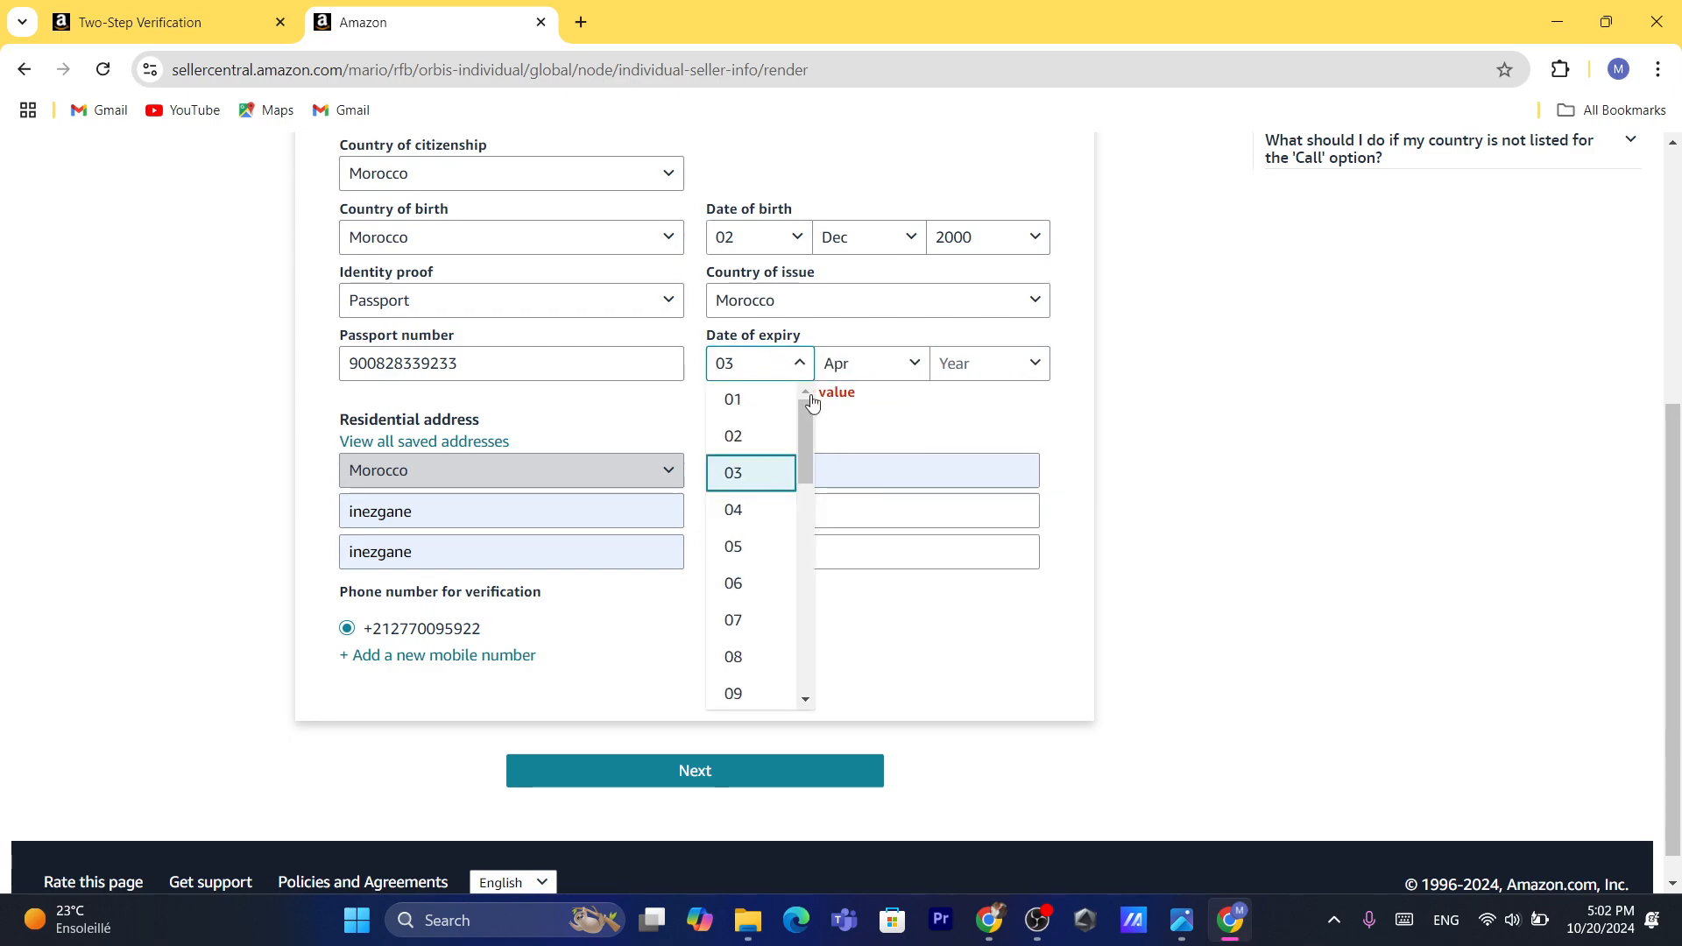
click(961, 365)
click(961, 364)
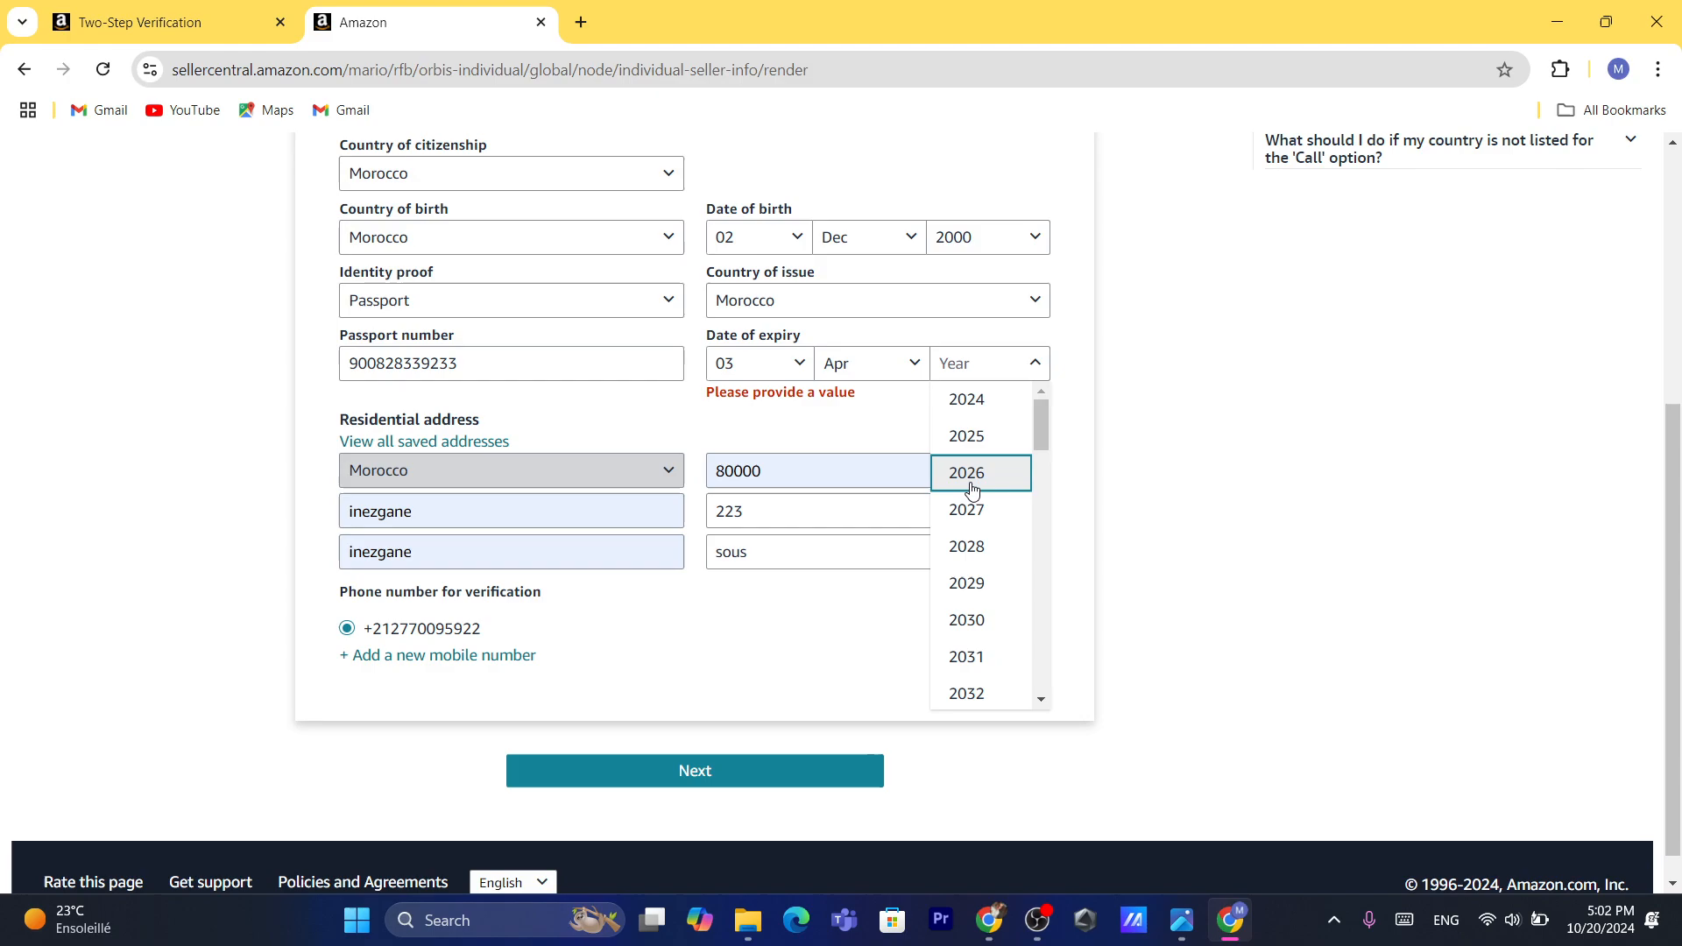
click(972, 489)
click(704, 752)
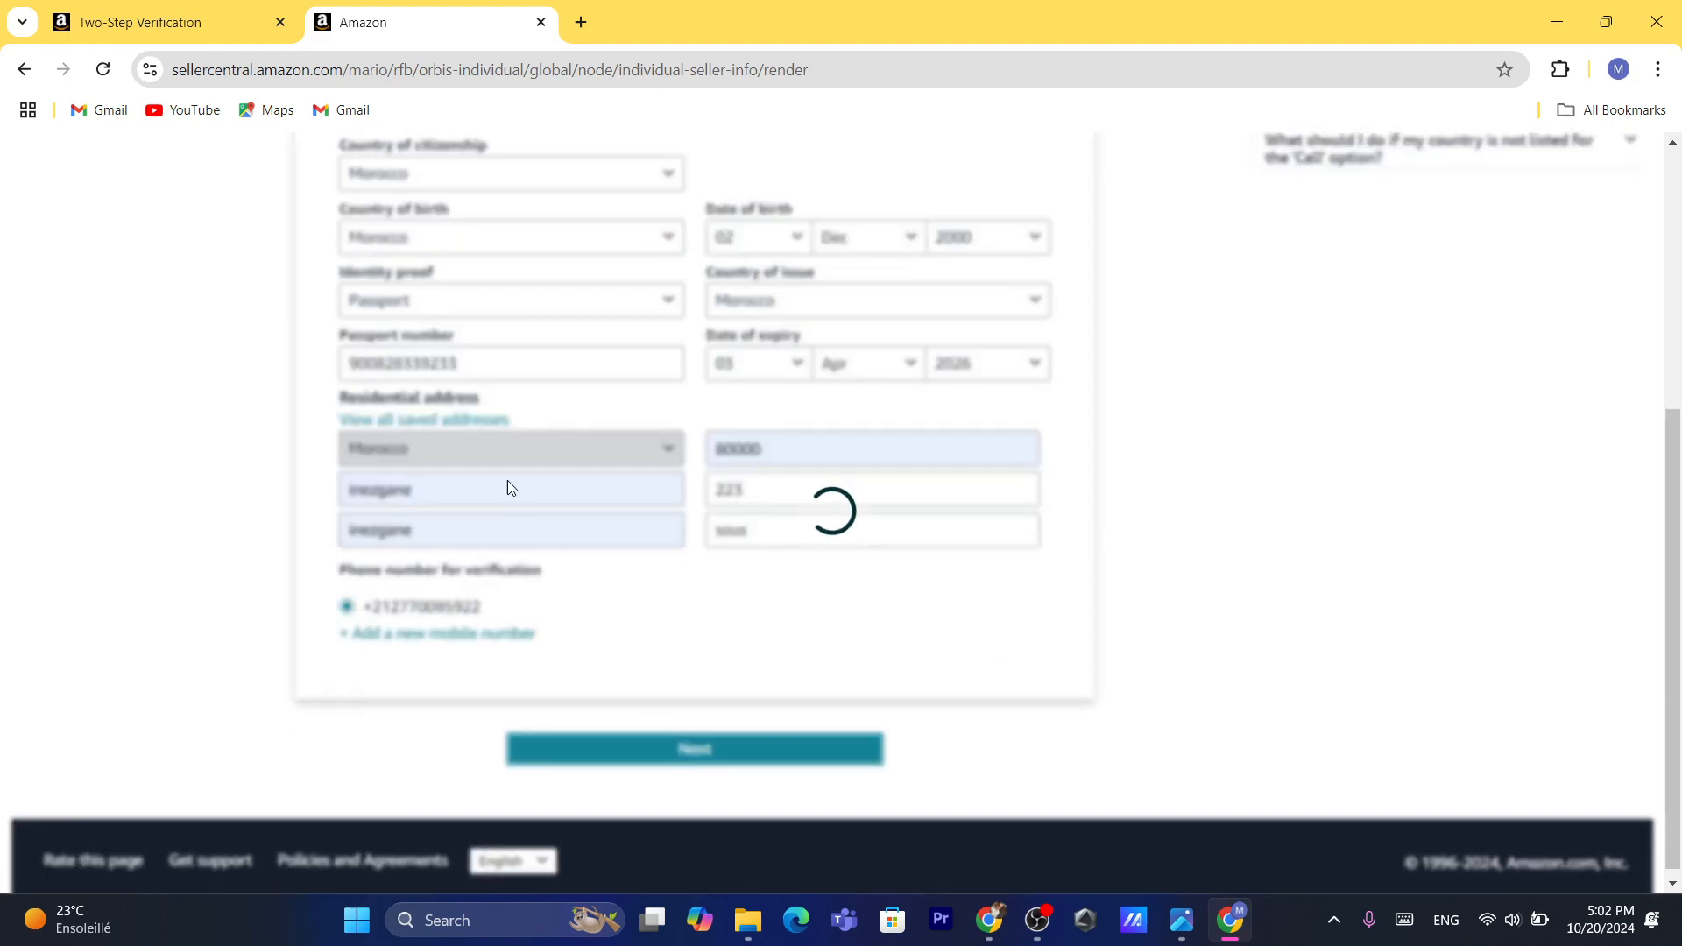
scroll(1659, 357, up, 3)
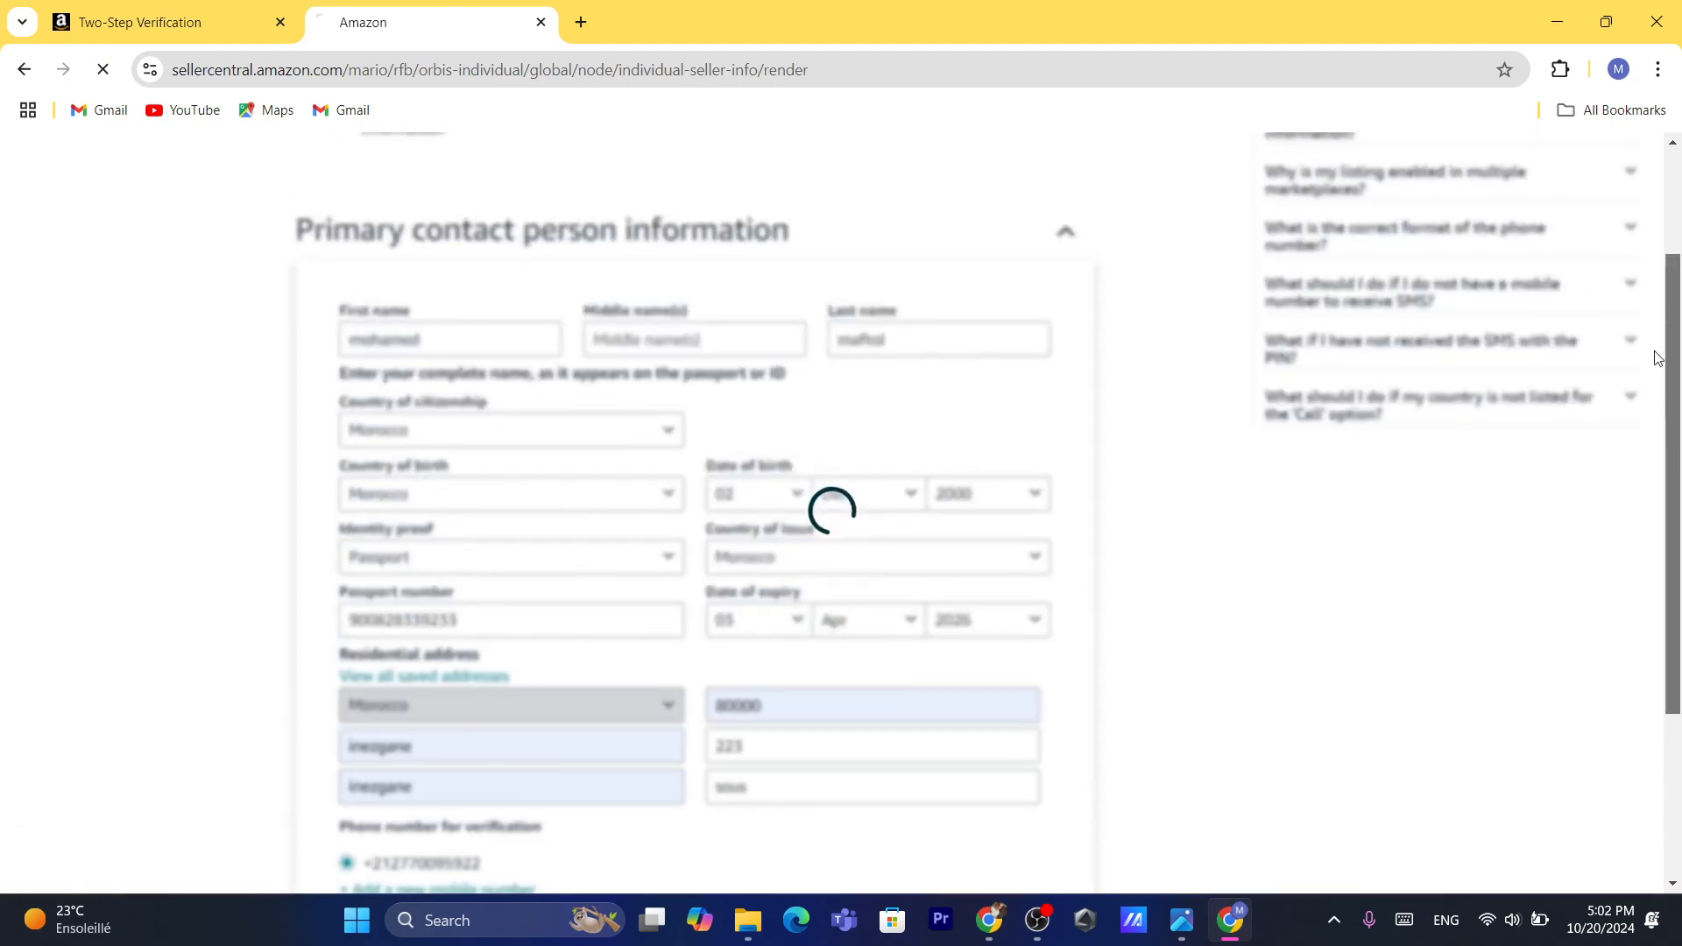
scroll(838, 292, up, 2)
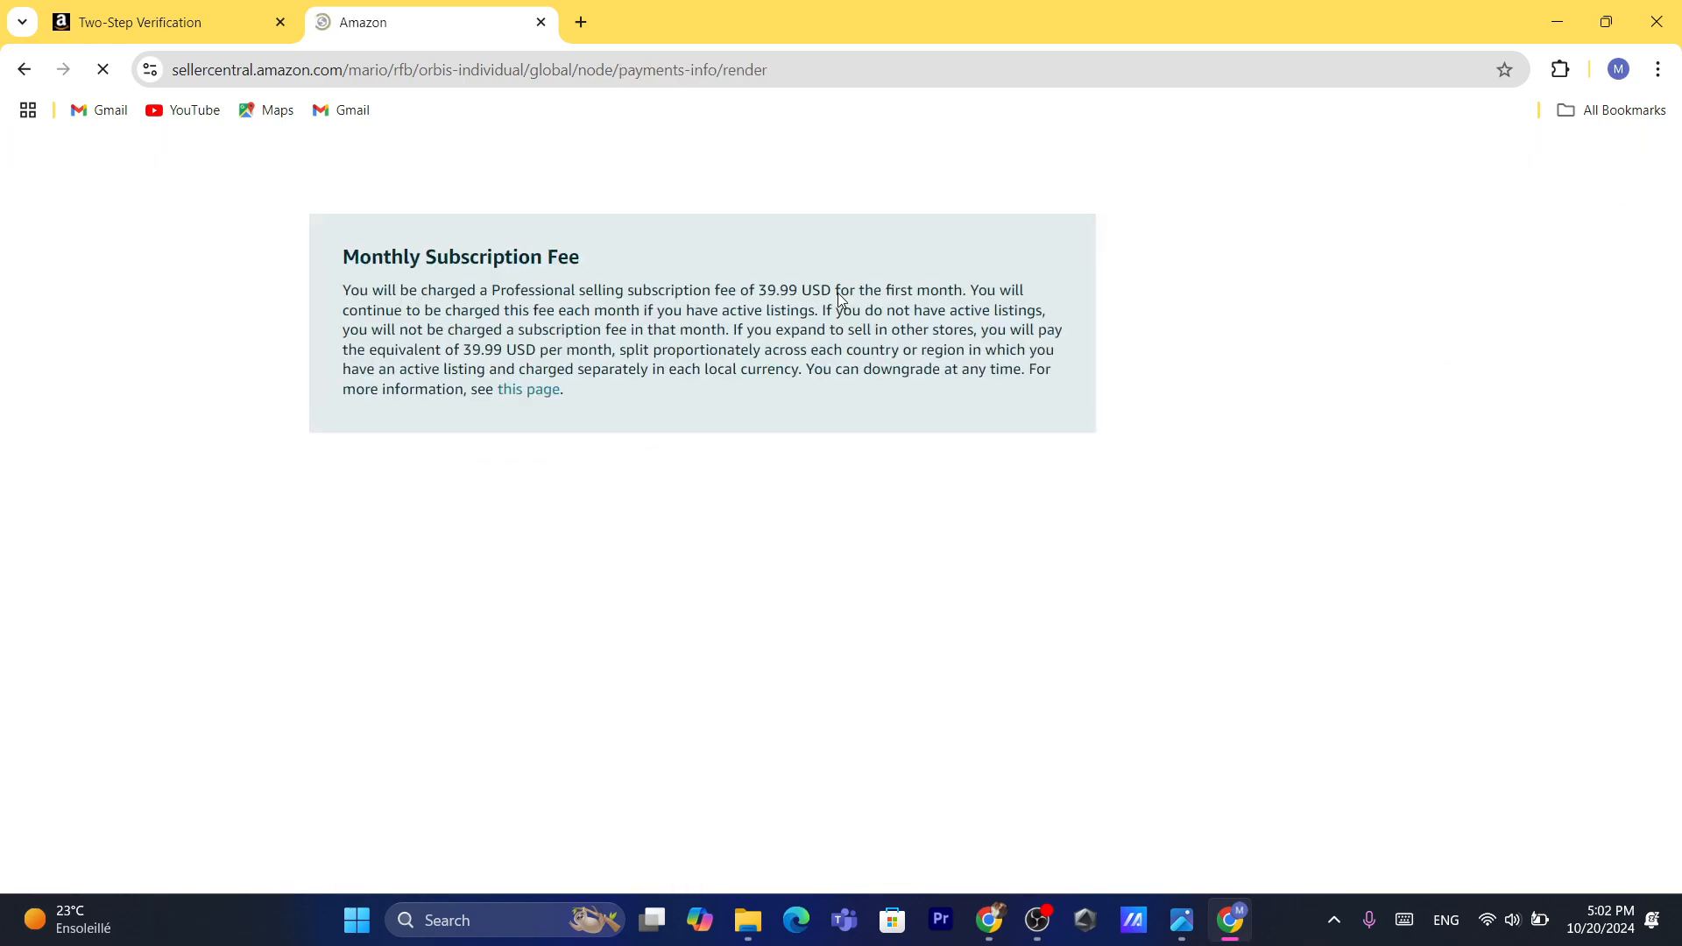
drag(316, 493, 678, 494)
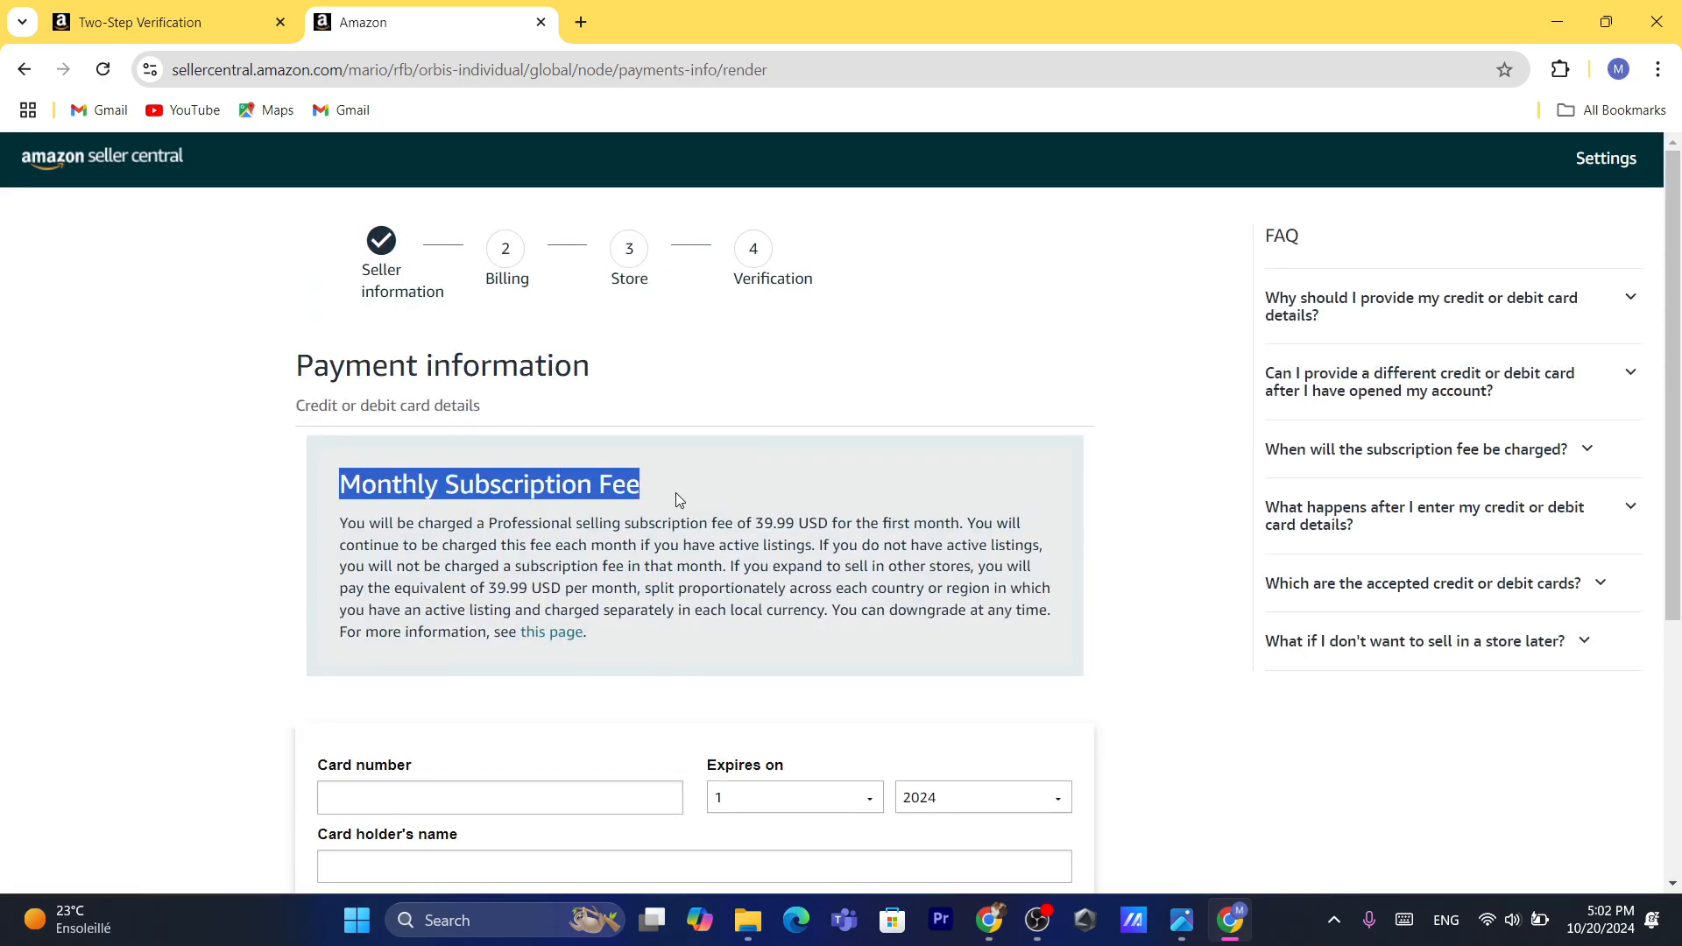
click(678, 495)
scroll(1680, 340, down, 2)
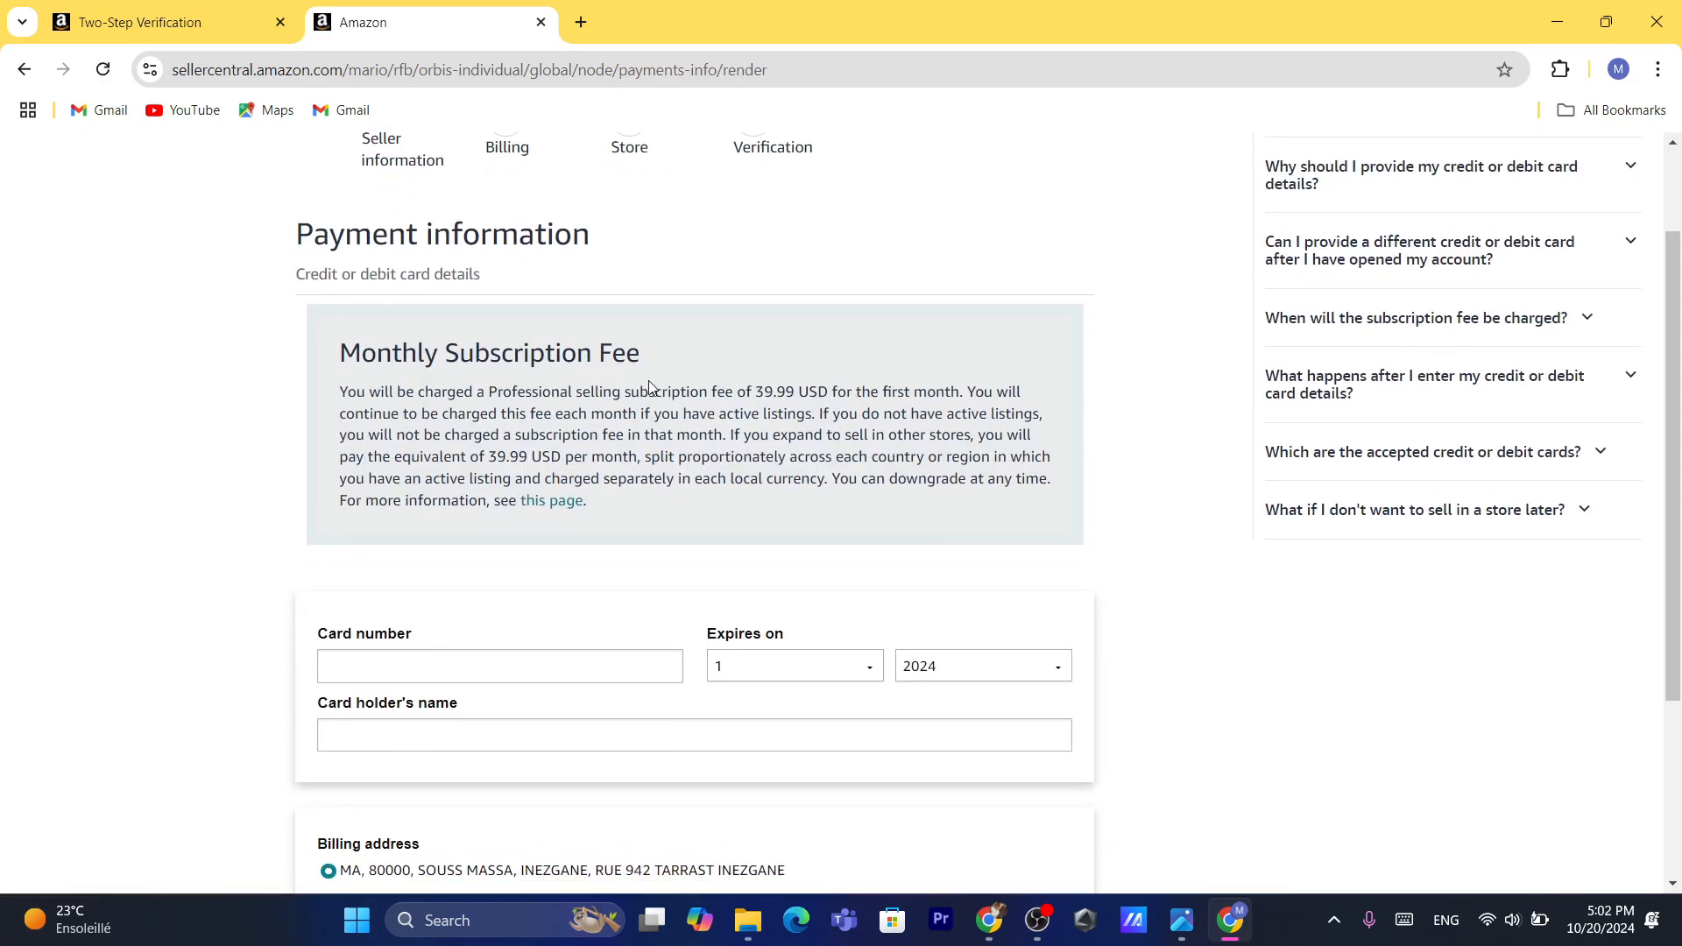
drag(758, 392, 827, 391)
click(825, 391)
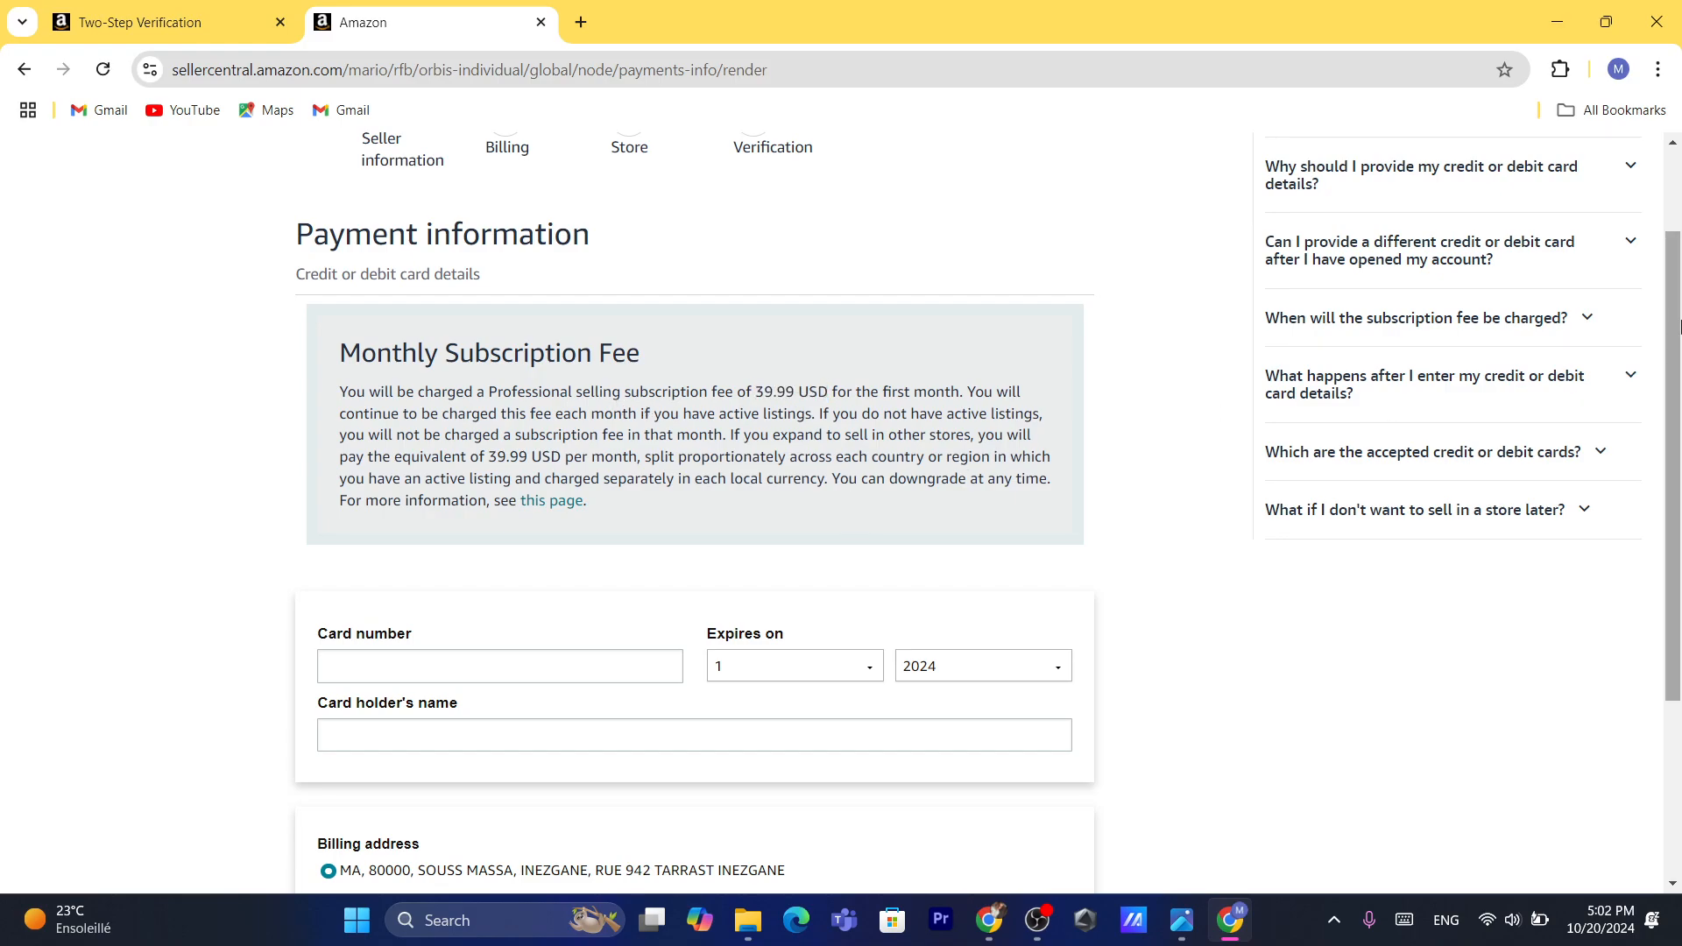
scroll(658, 381, down, 1)
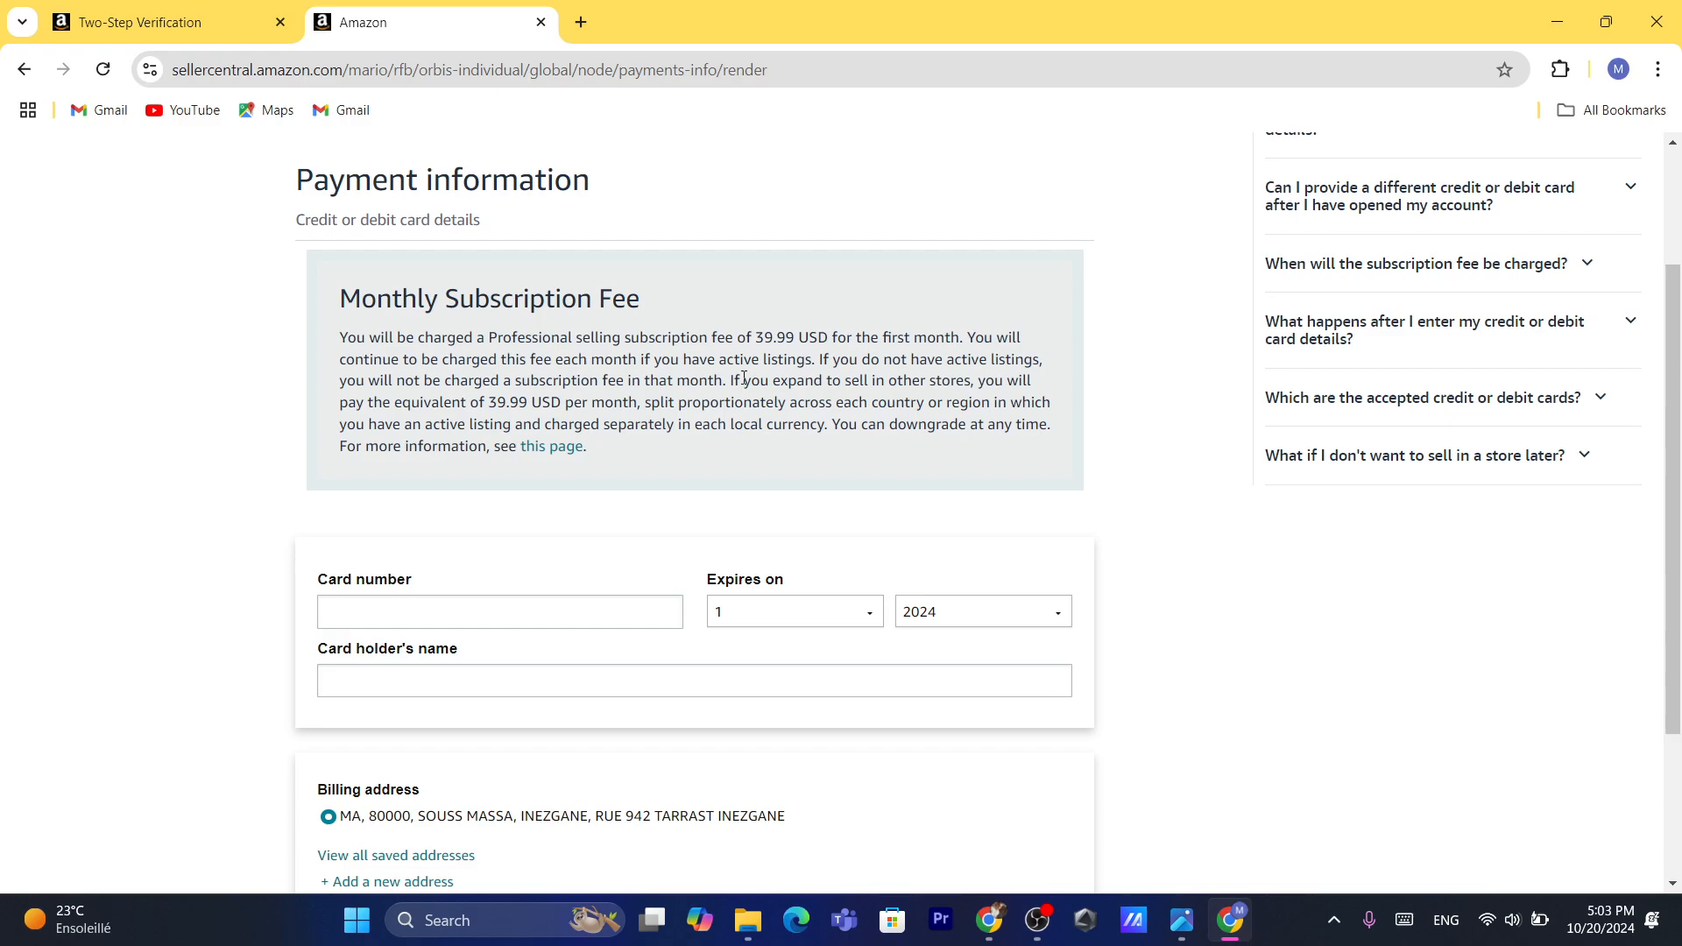
drag(743, 378, 895, 438)
click(895, 438)
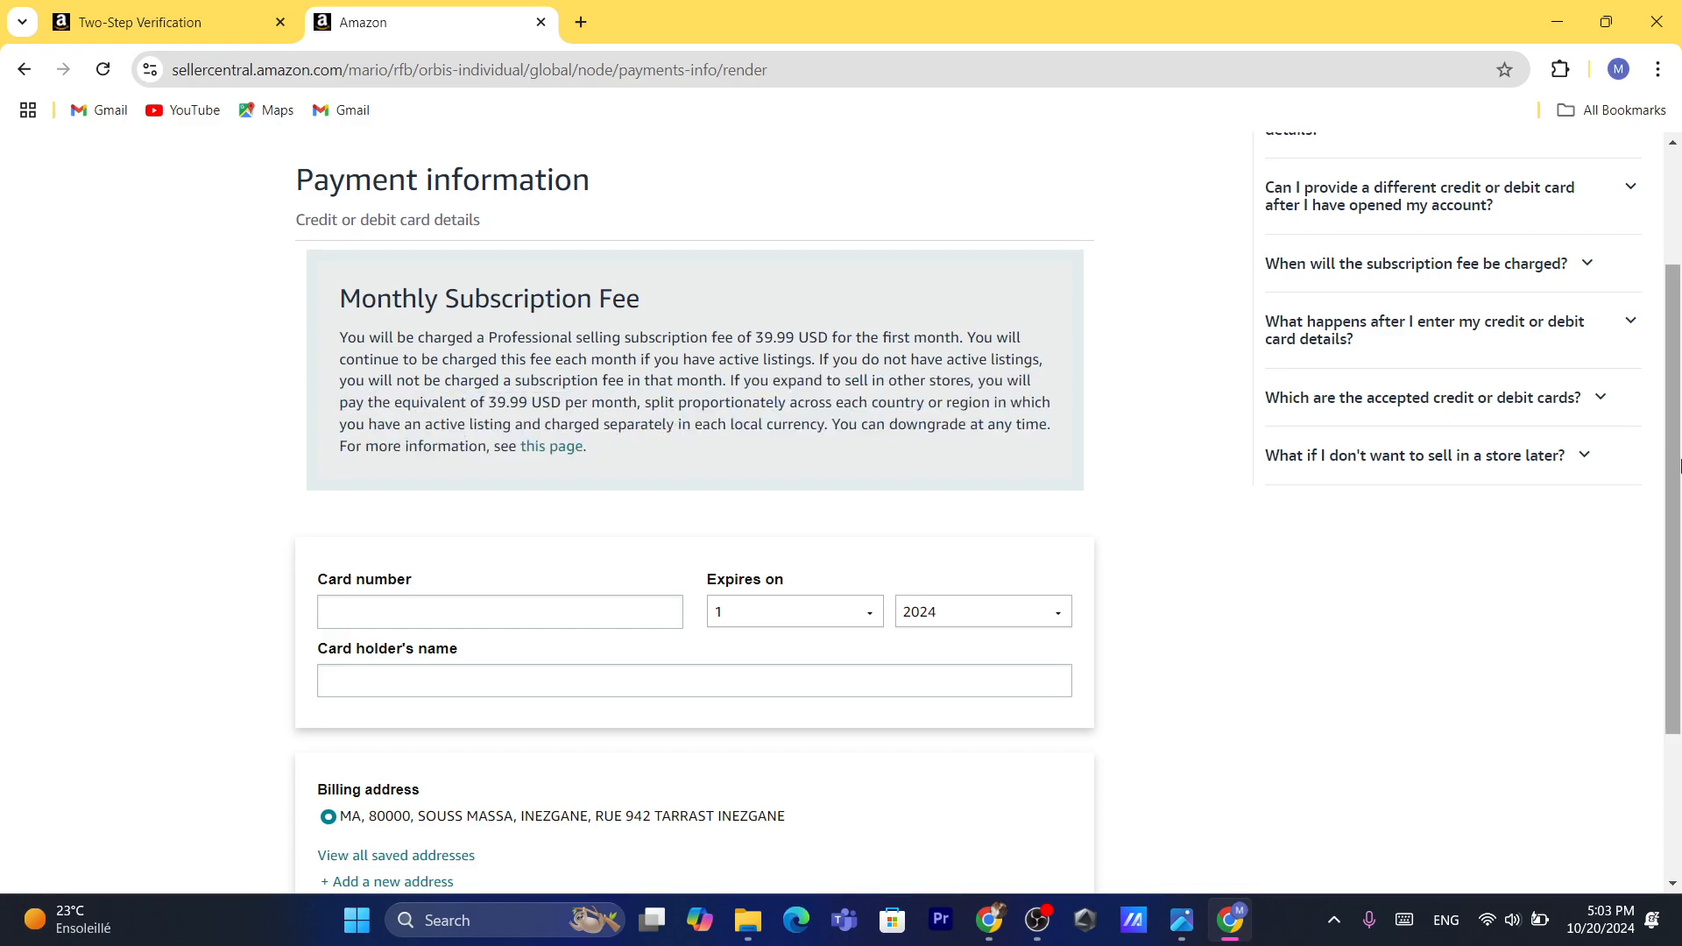
scroll(1681, 464, down, 1)
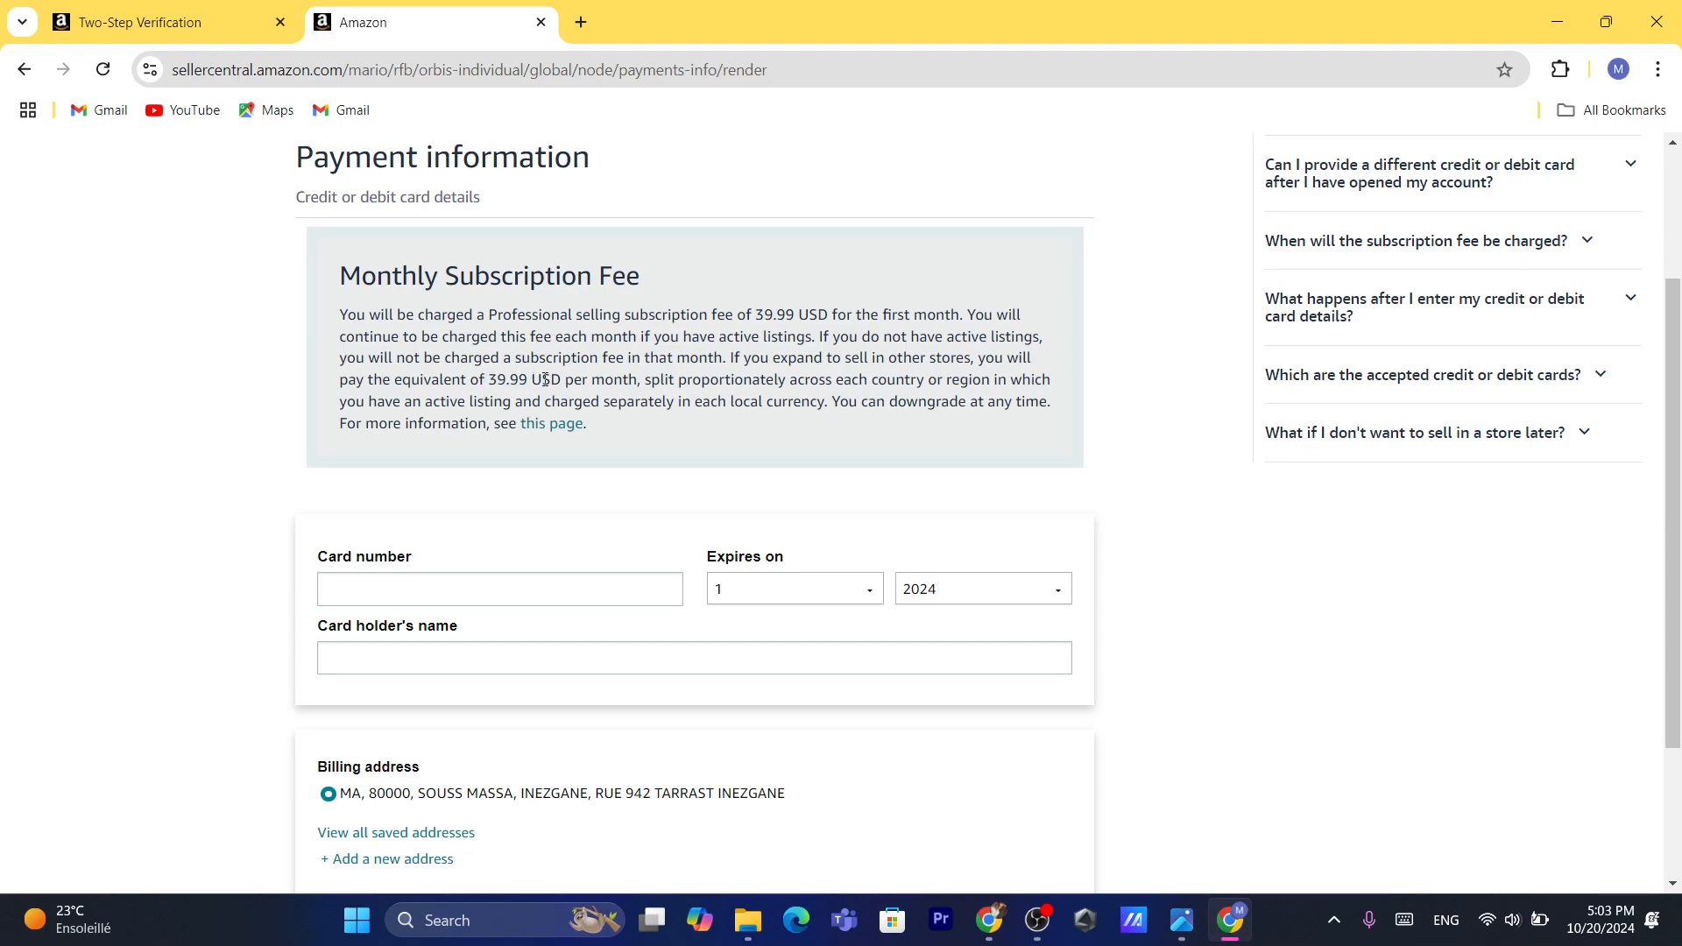
drag(545, 378, 488, 380)
click(654, 429)
scroll(1638, 352, down, 2)
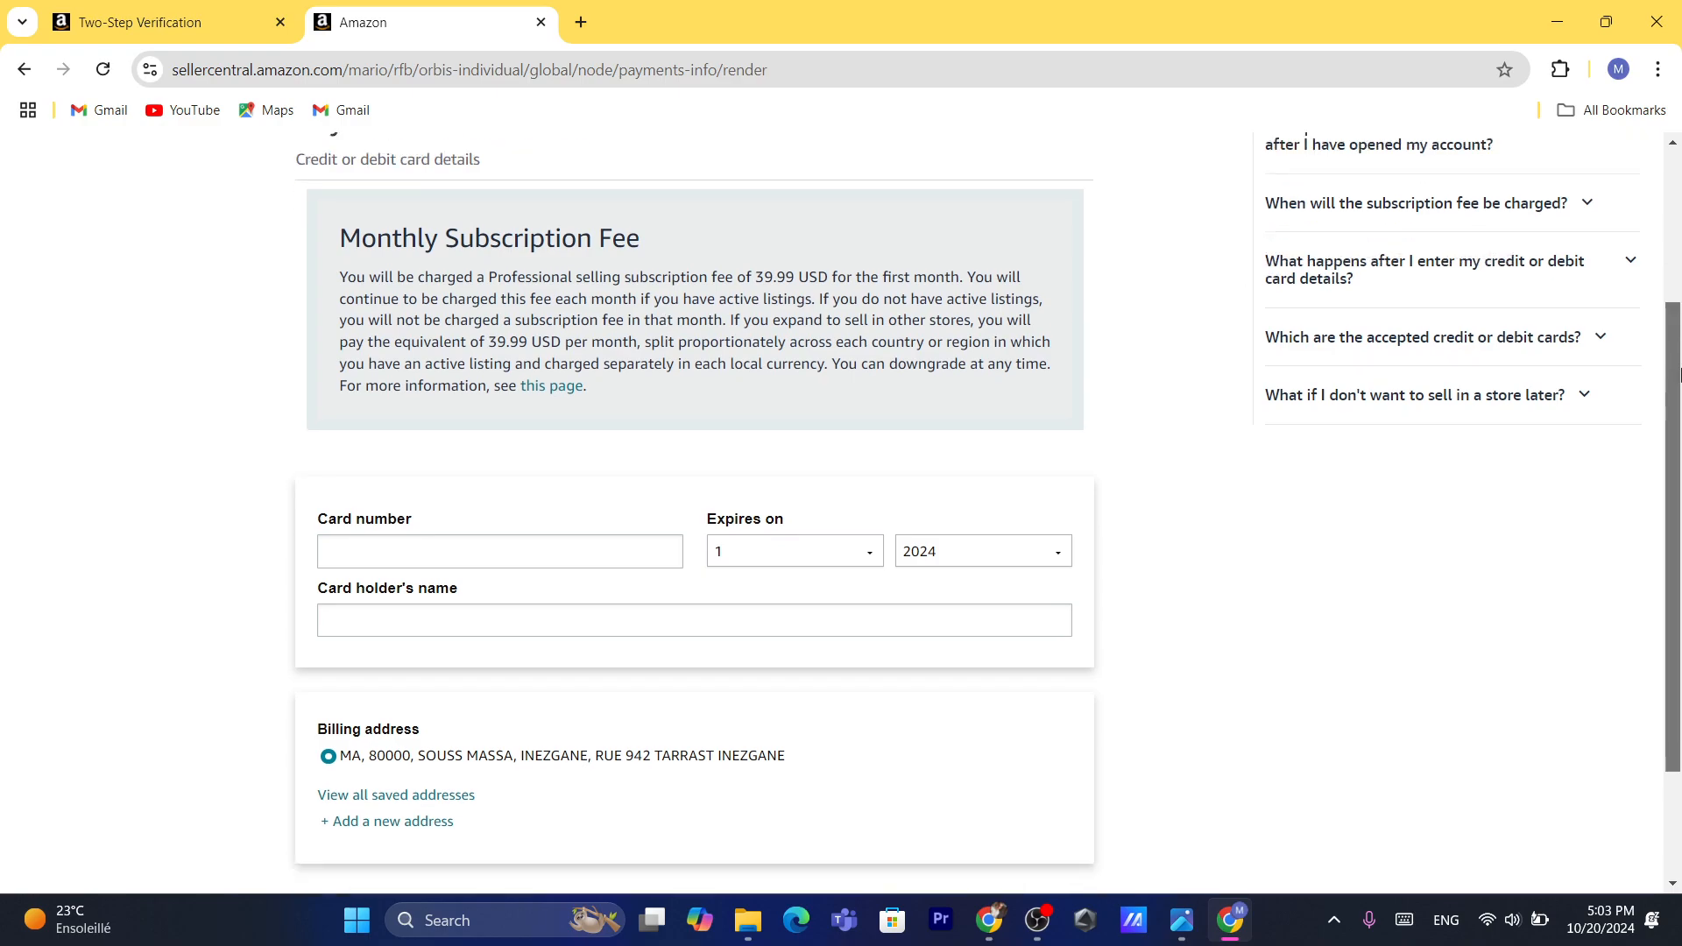
- Autofill the saved Mastercard, enter the card holder's name, and continue past Billing
click(473, 383)
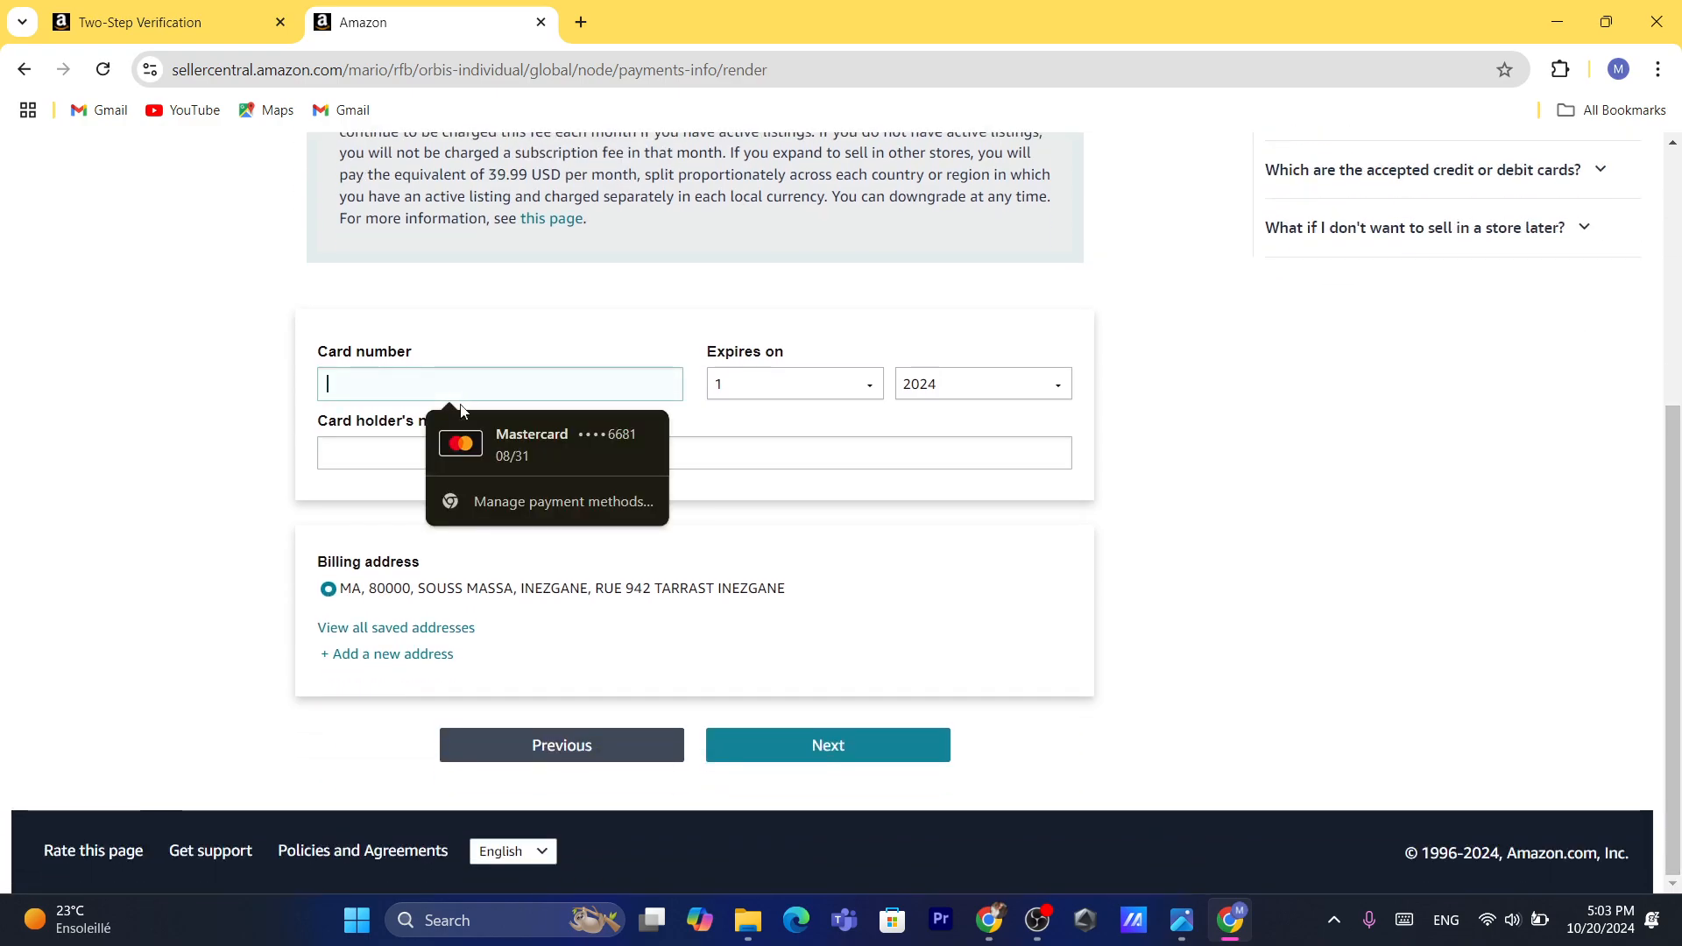
click(501, 429)
click(419, 456)
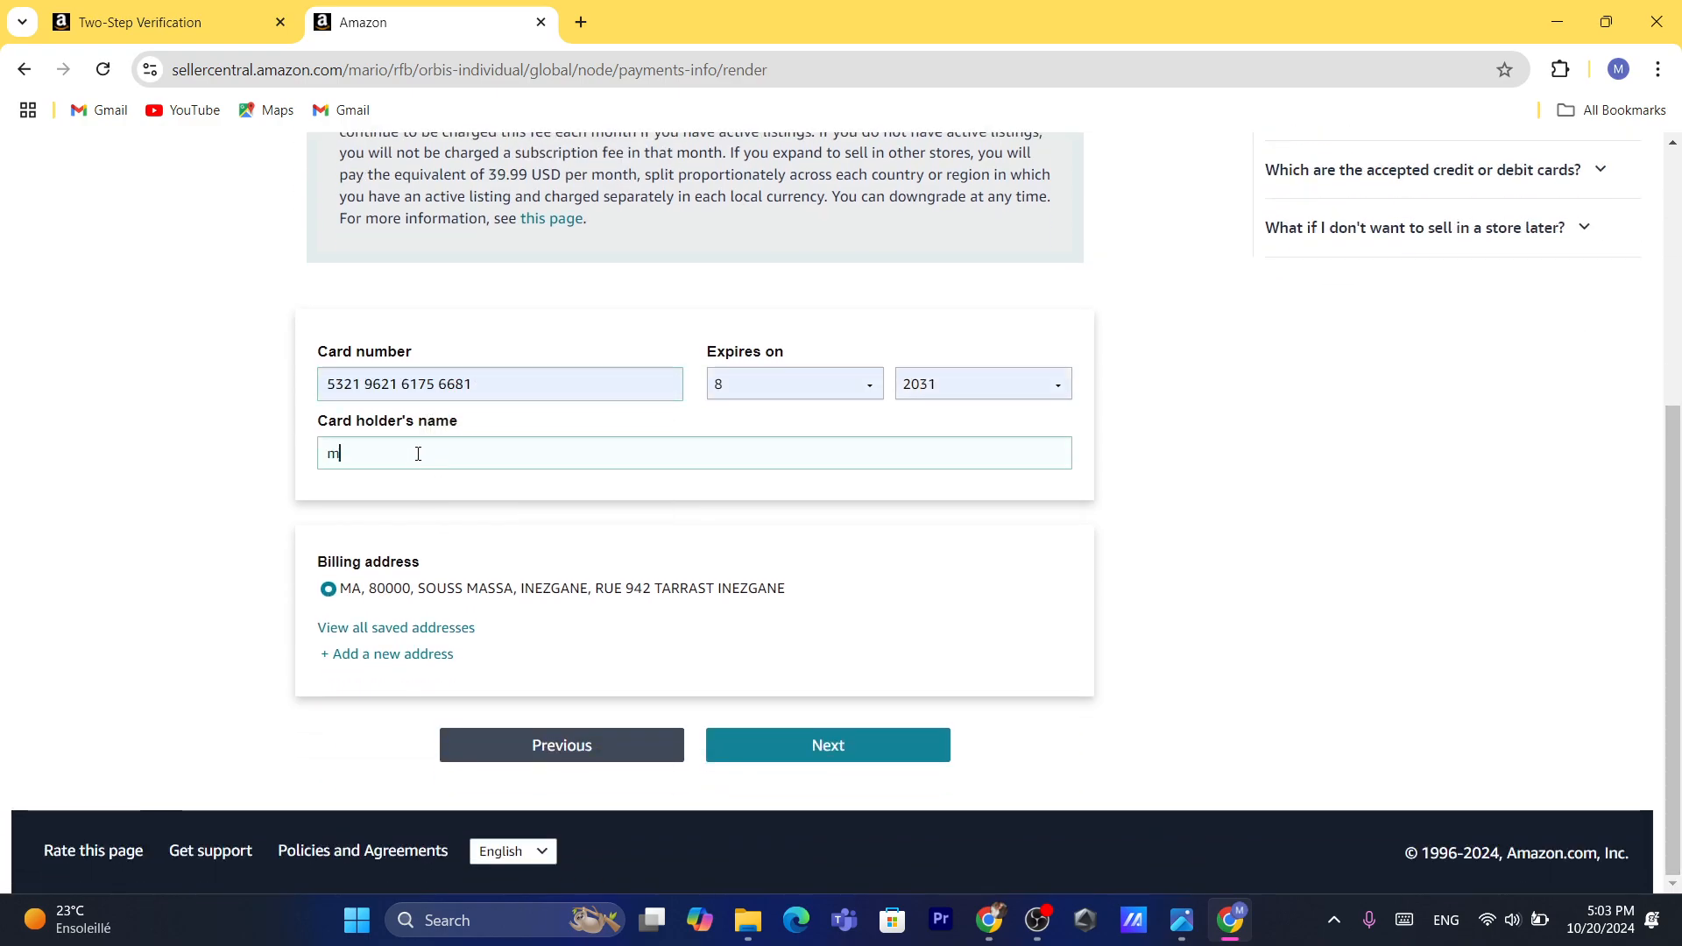
text(mohamed)
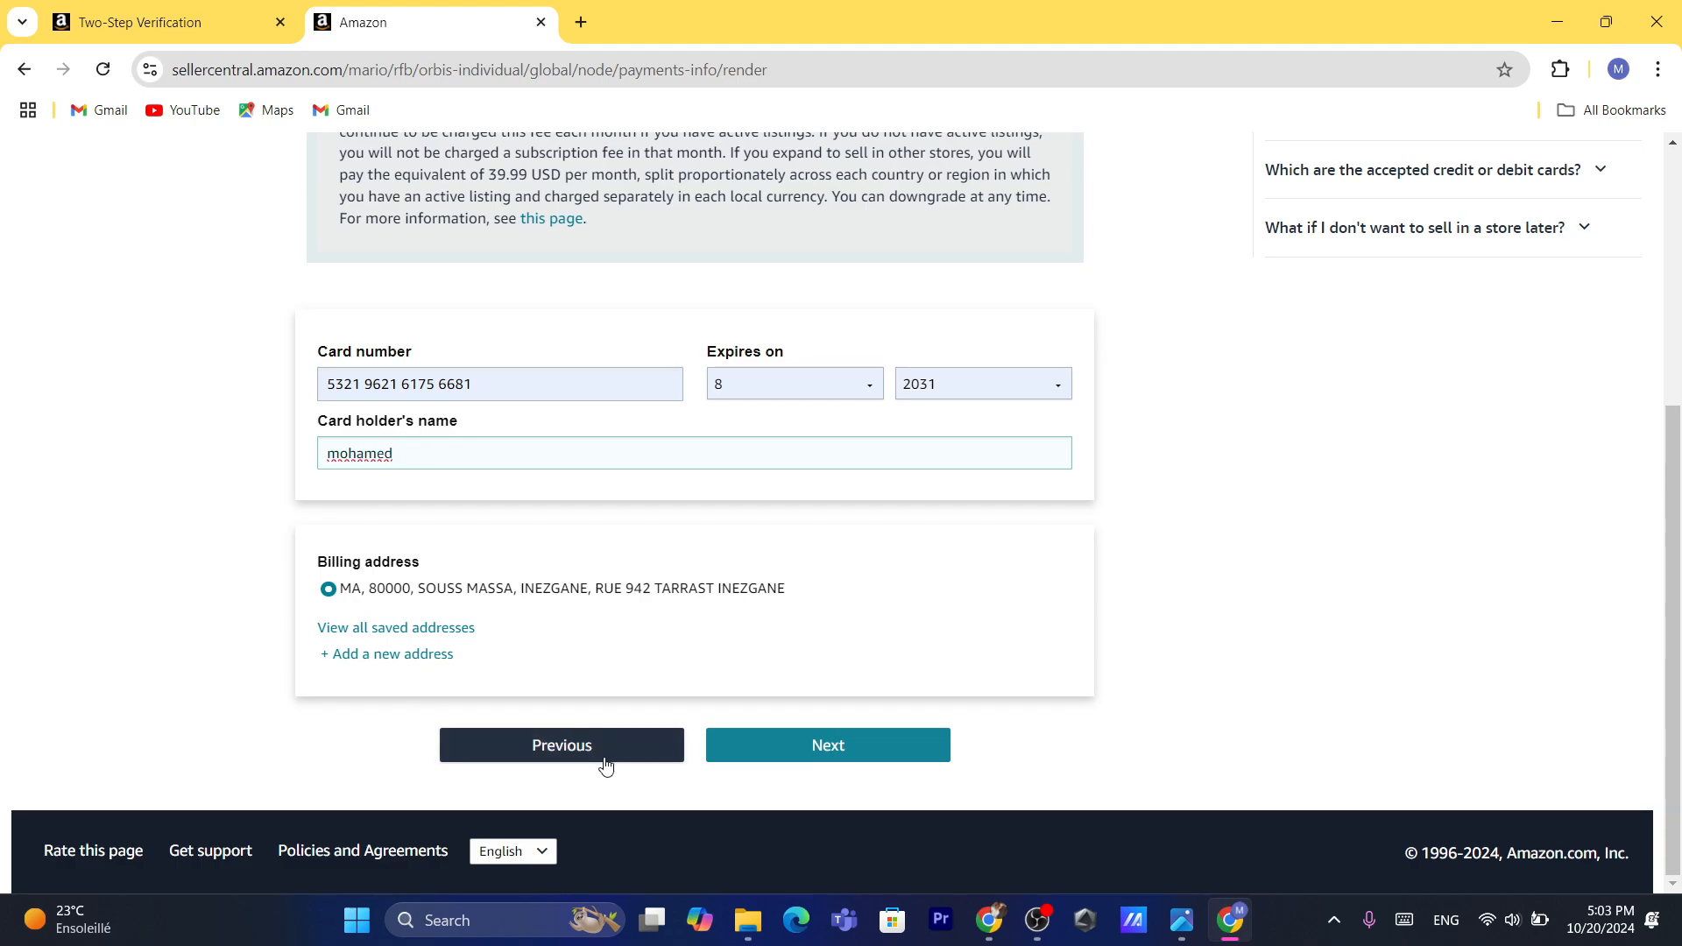
click(832, 757)
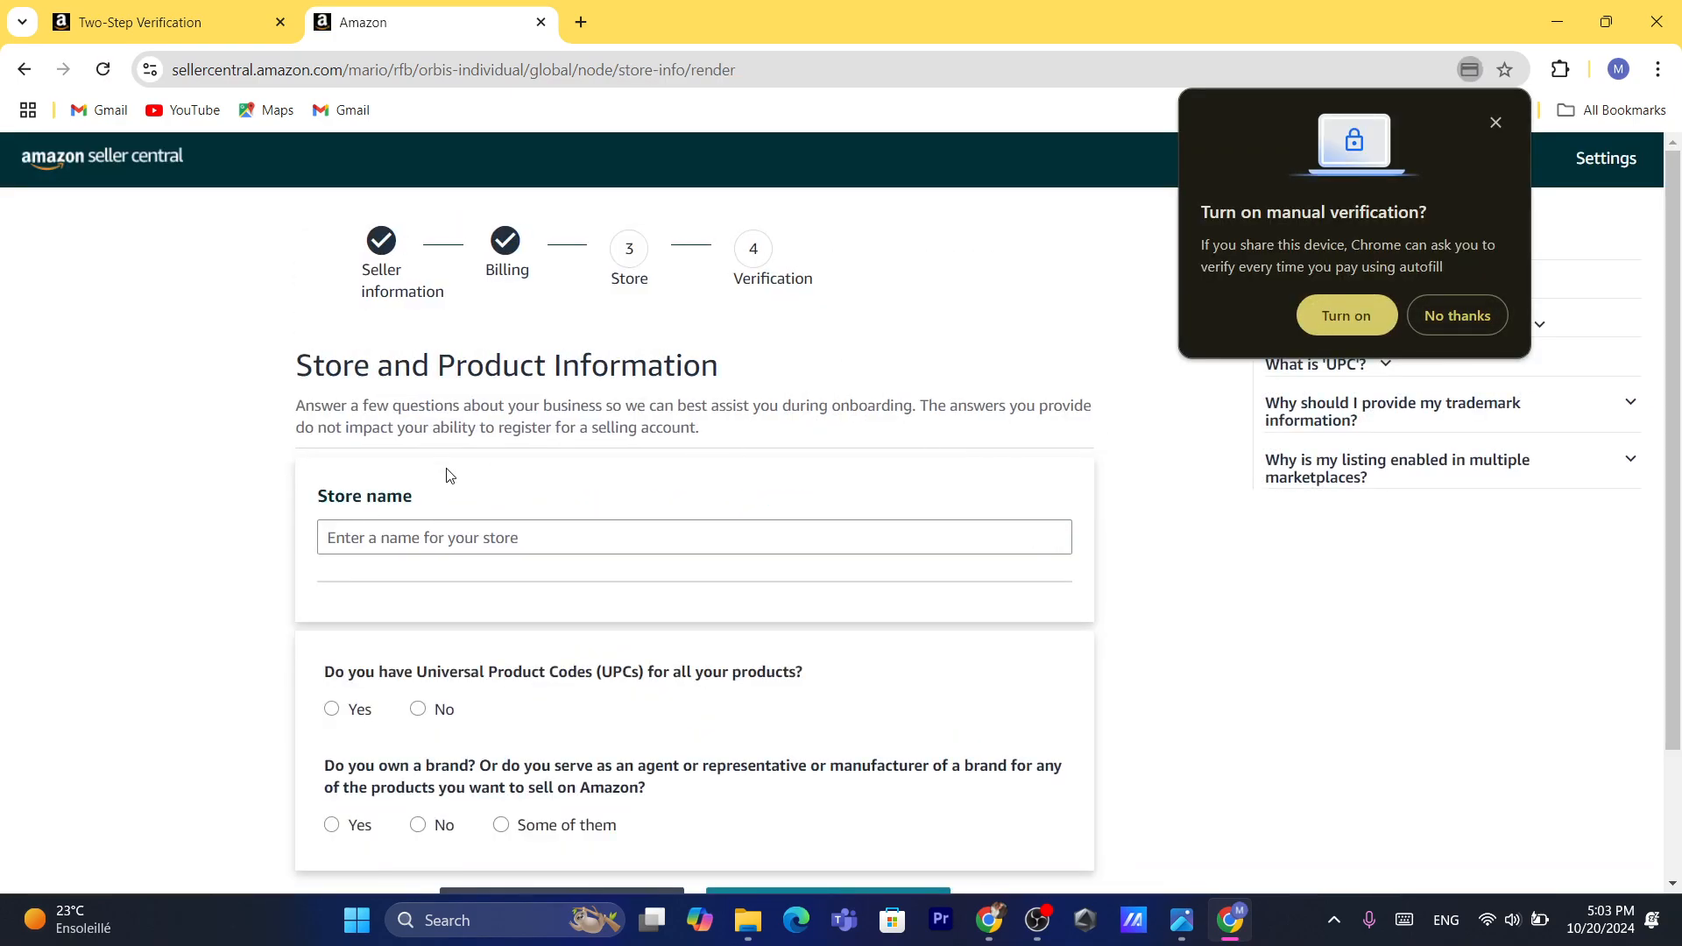
- Decline Chrome's payment popup and answer No to both the UPC and brand questions
click(413, 543)
click(1457, 315)
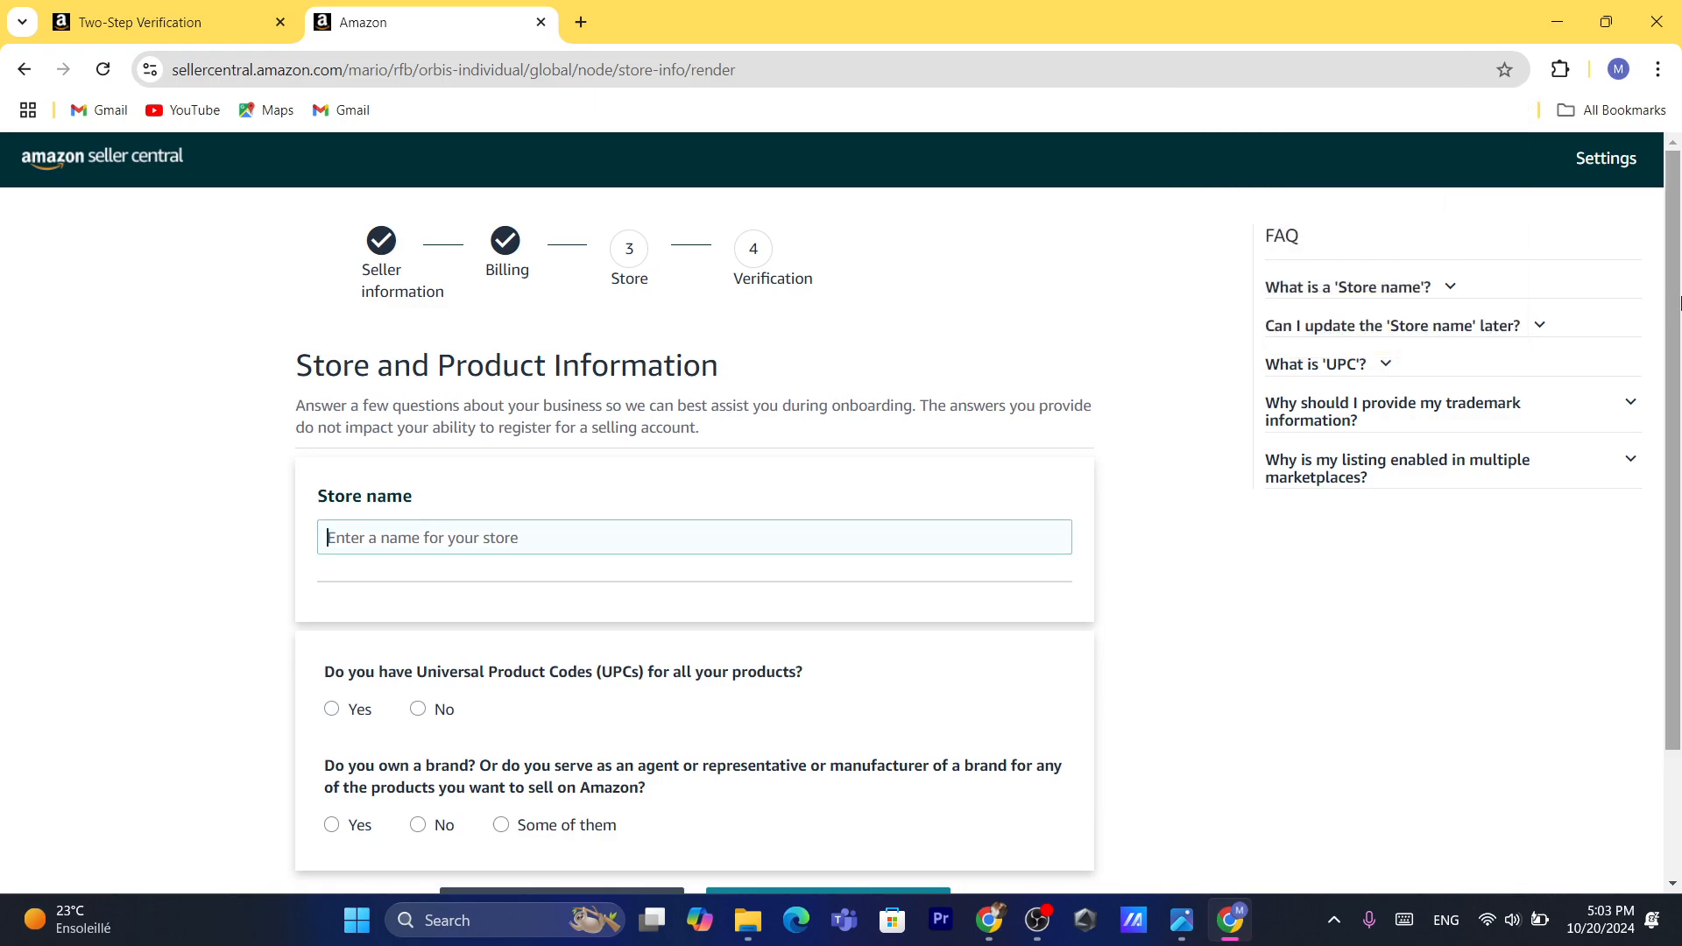
scroll(446, 493, down, 2)
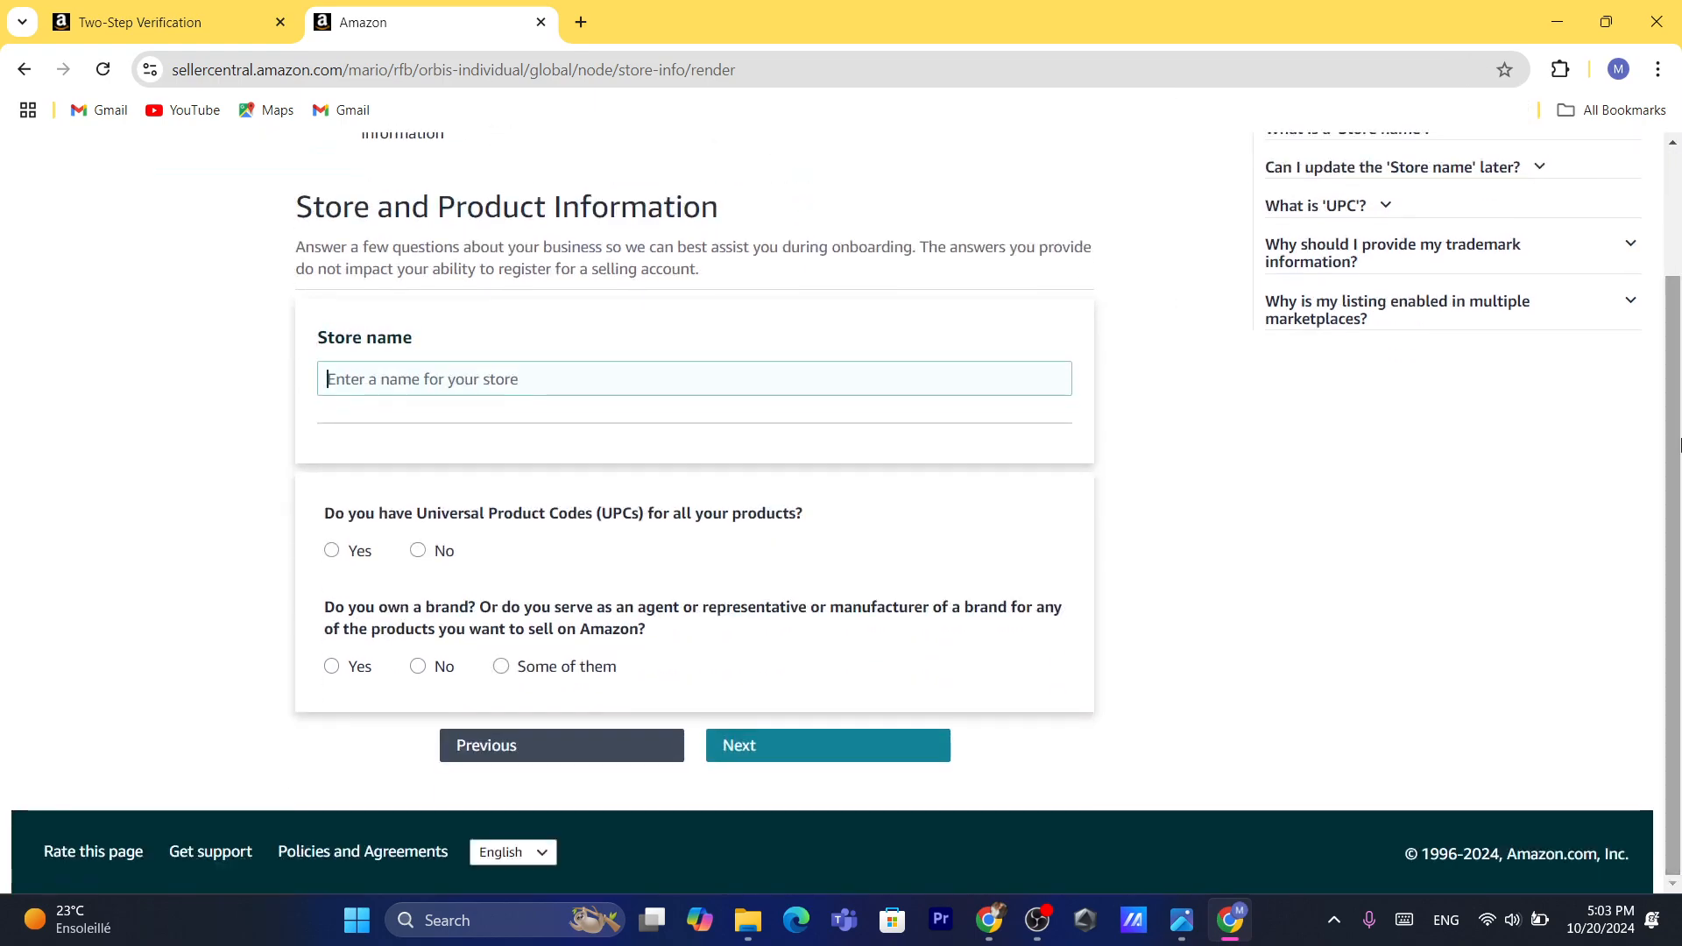
click(420, 551)
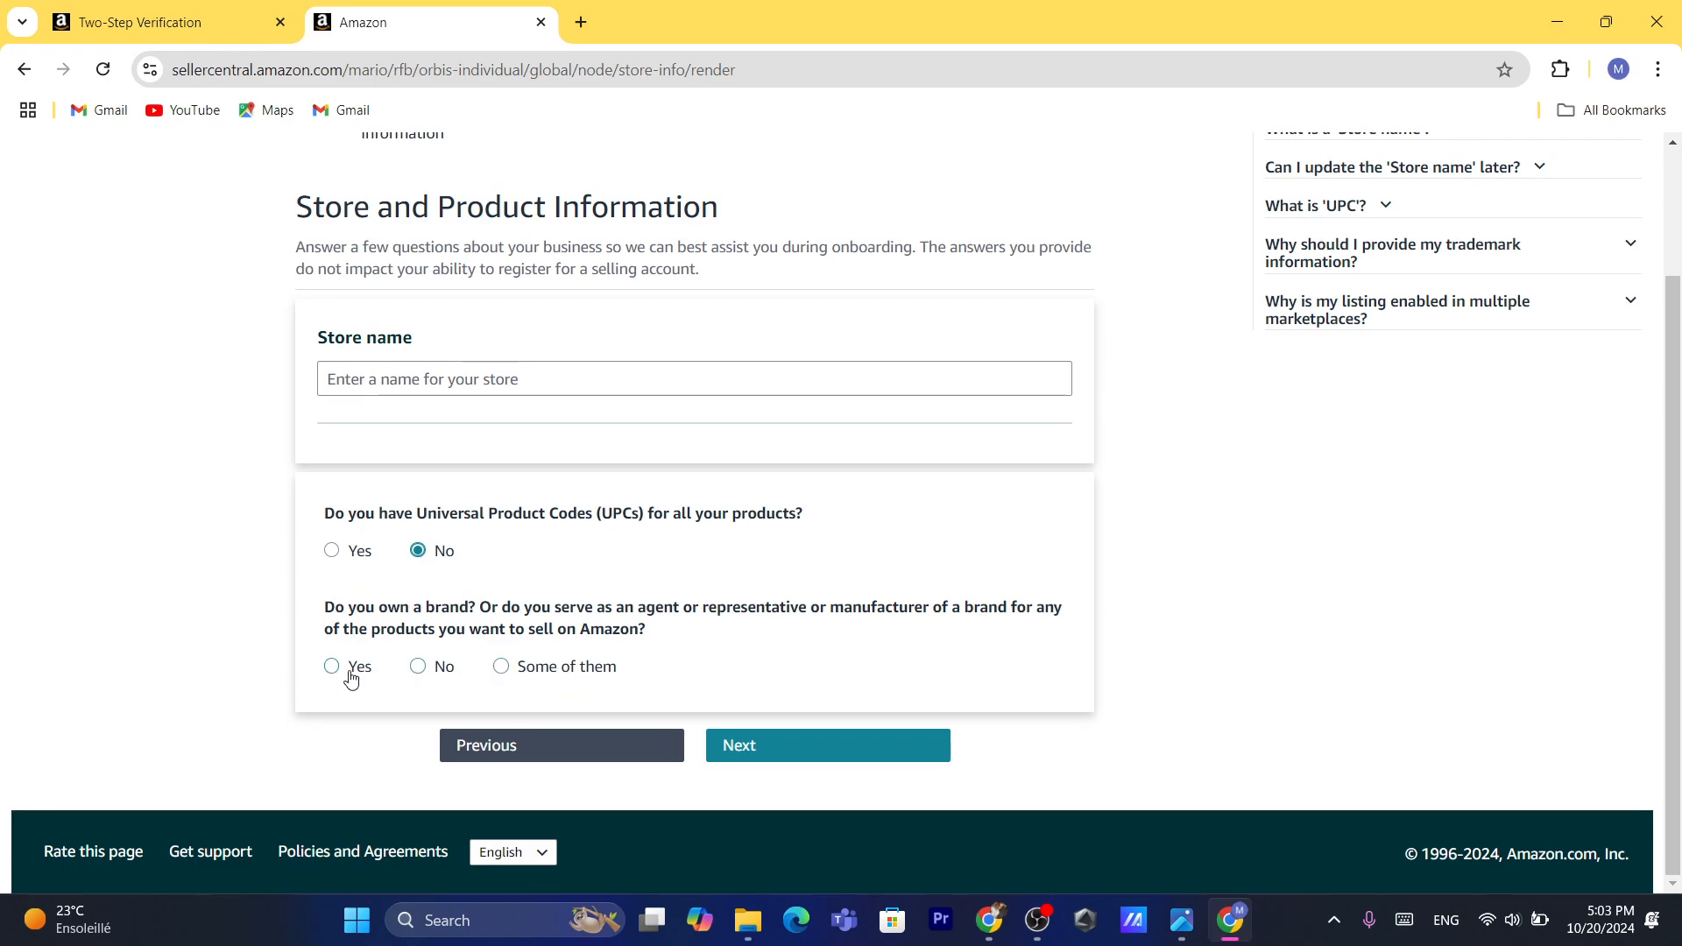
click(351, 676)
click(438, 667)
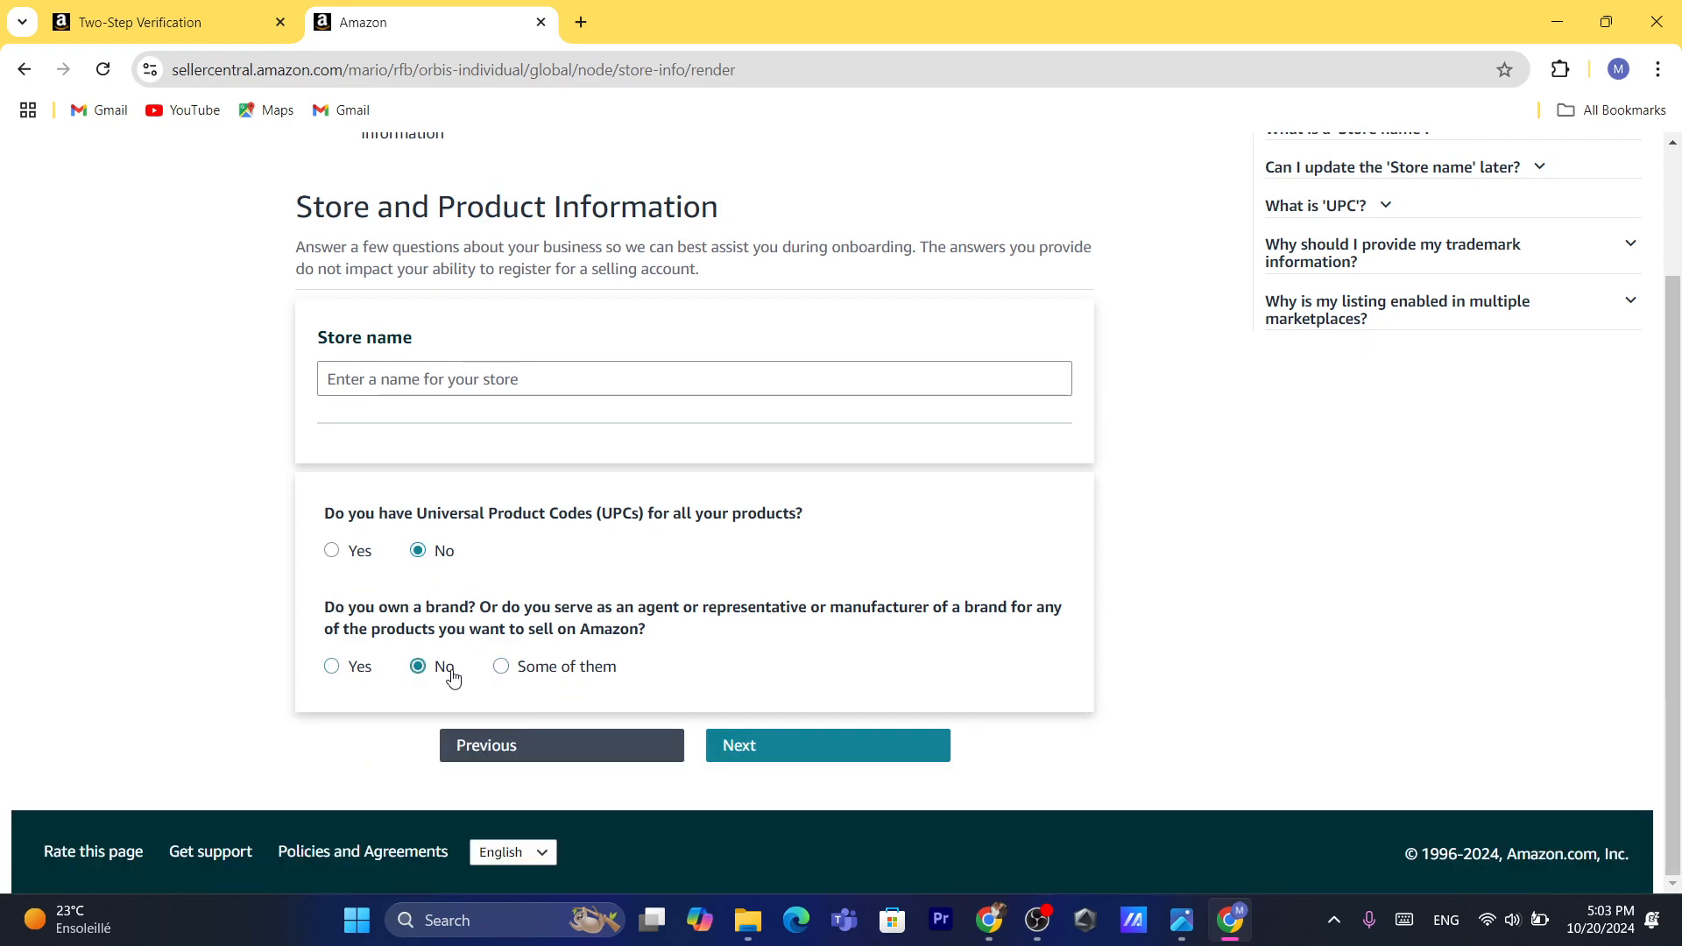
click(777, 744)
- Name the store teststorew273 after 'test' proved unavailable, and continue to verification
click(635, 372)
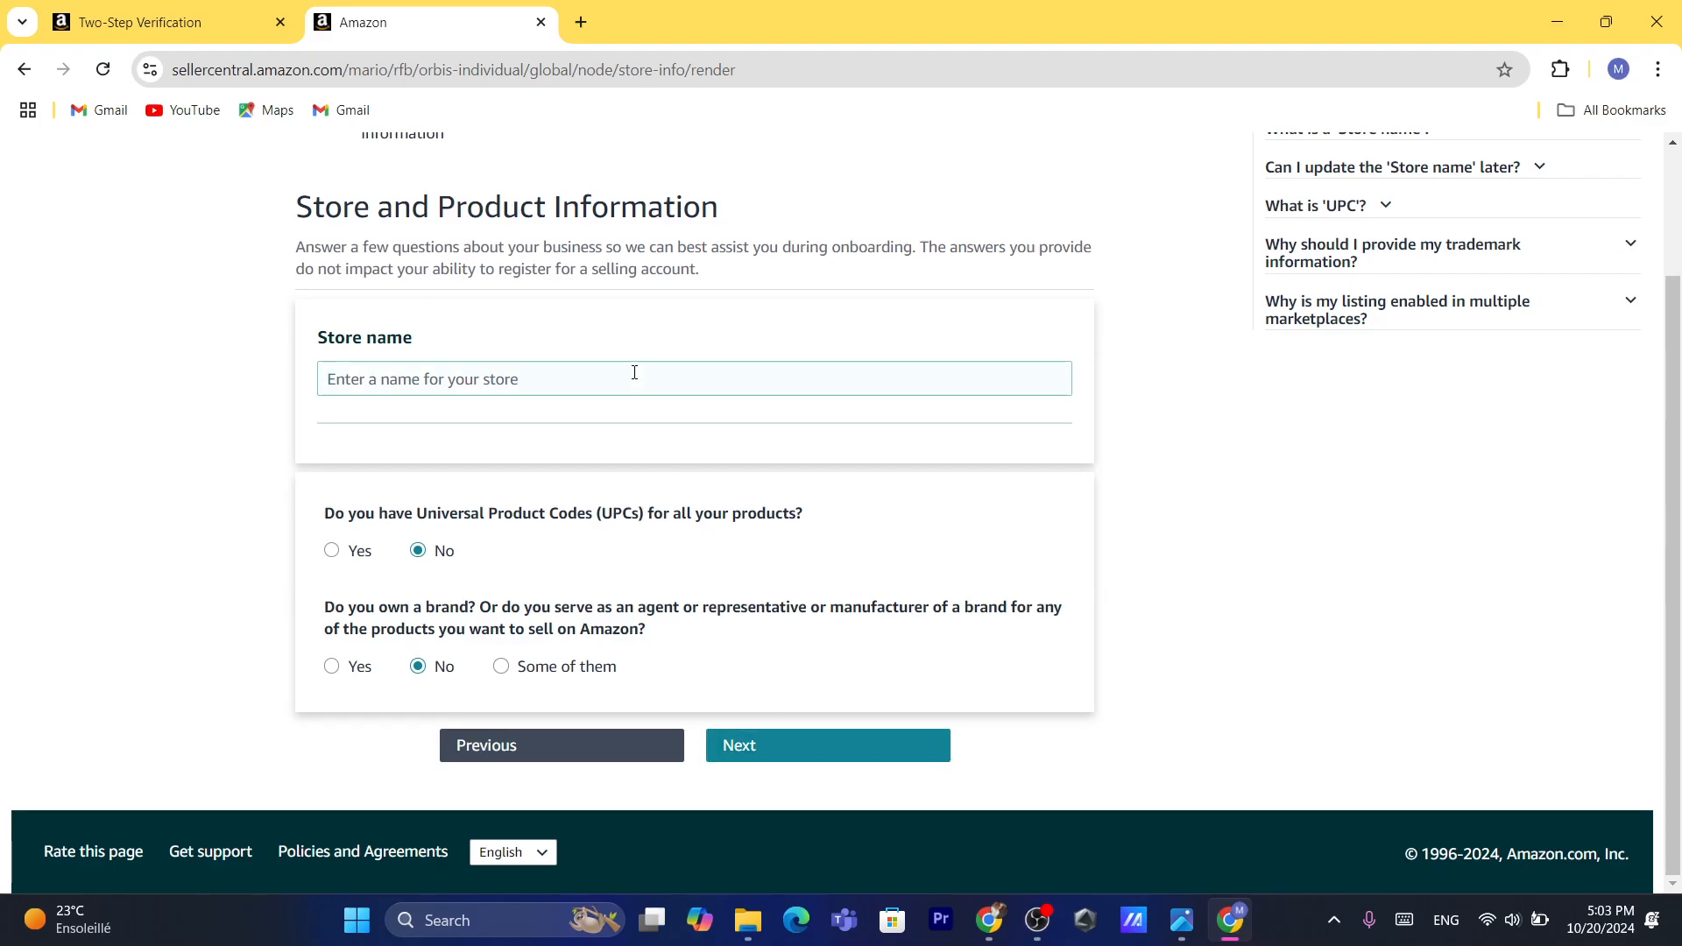
text(moahed)
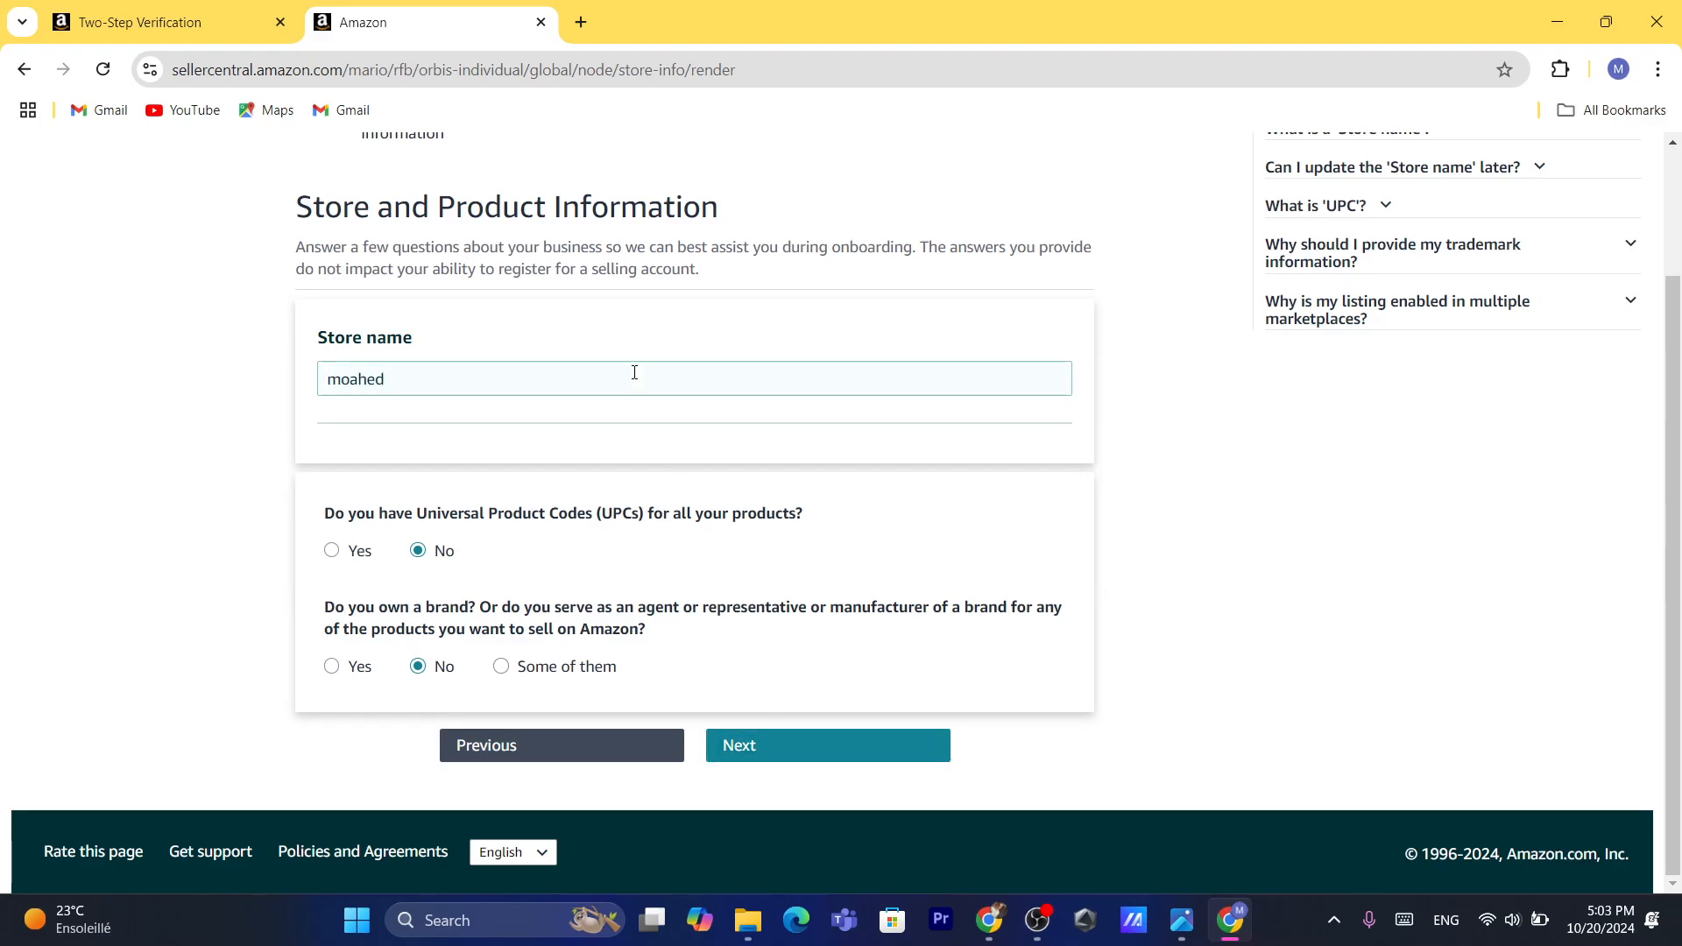
key(BackSpace)
key(BackSpace)
key(BackSpace)
key(BackSpace)
key(BackSpace)
key(BackSpace)
text(r)
key(BackSpace)
text(test)
click(810, 734)
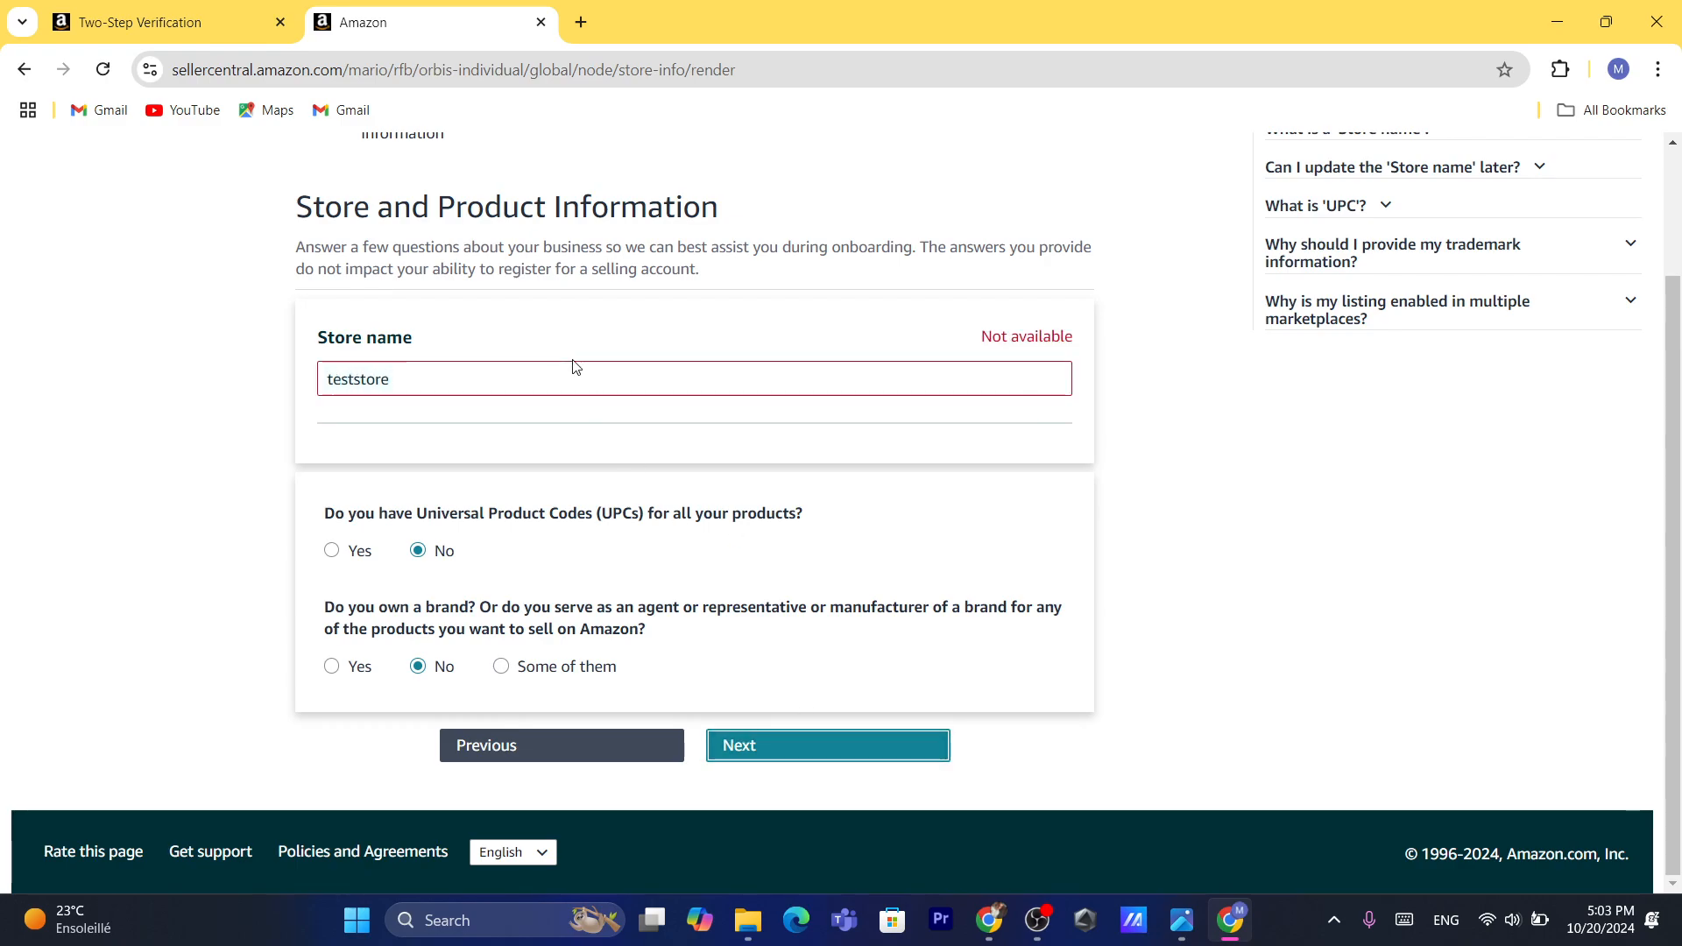
click(802, 361)
text(w2)
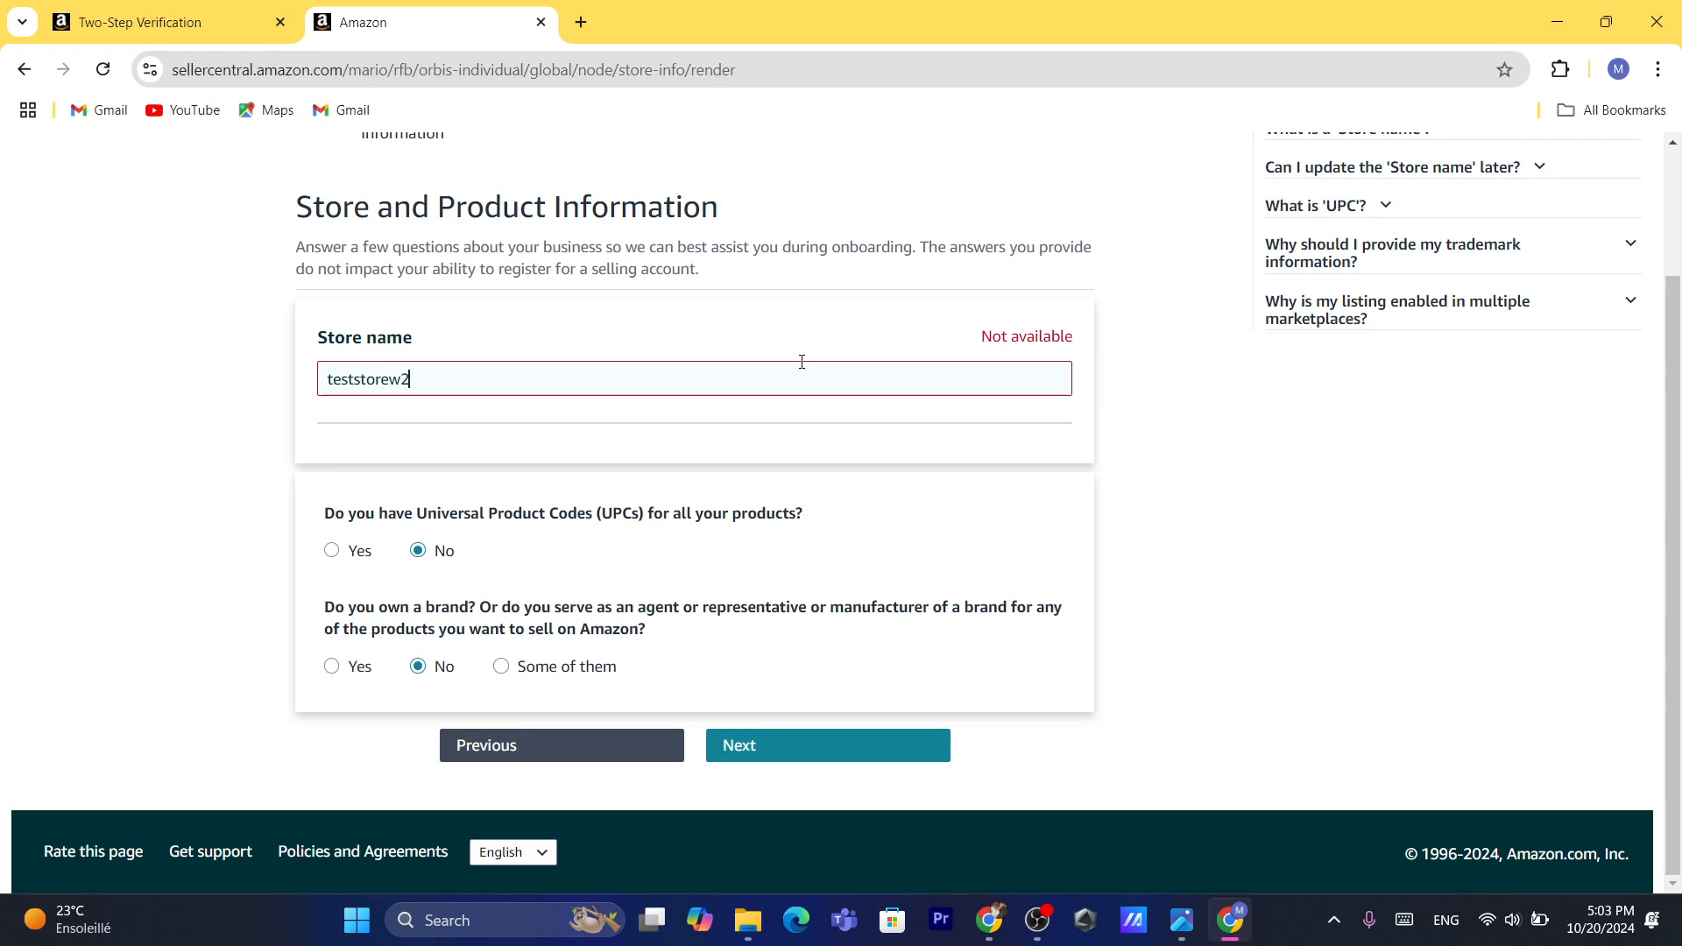
text(73)
click(818, 749)
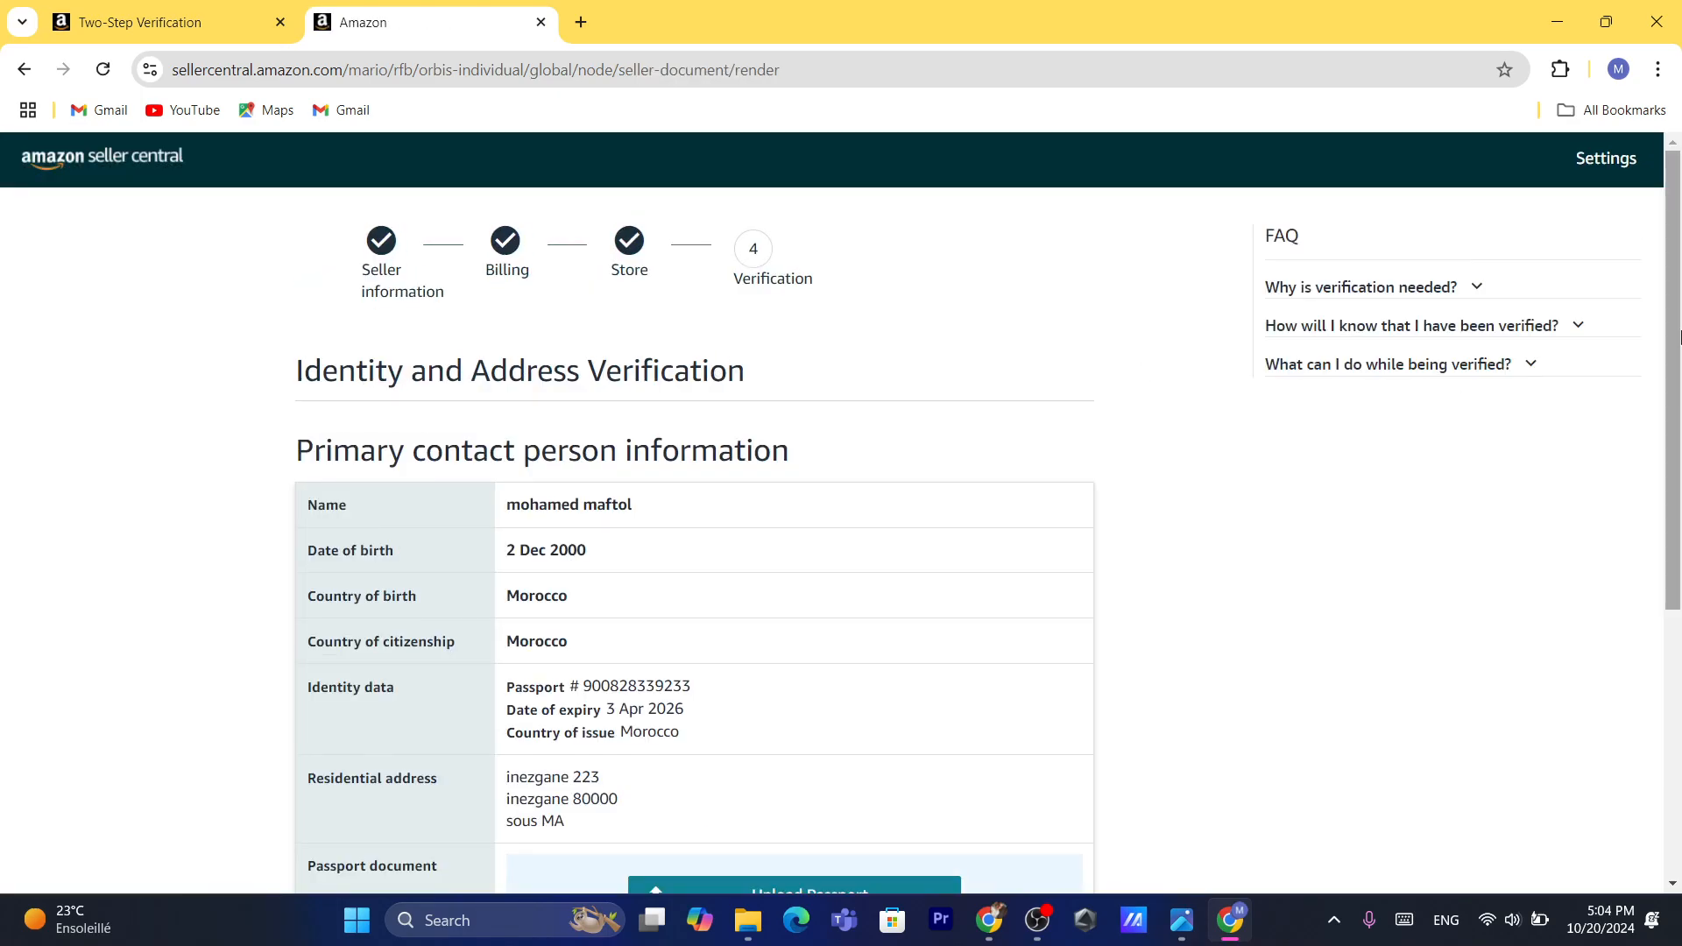
scroll(687, 537, down, 3)
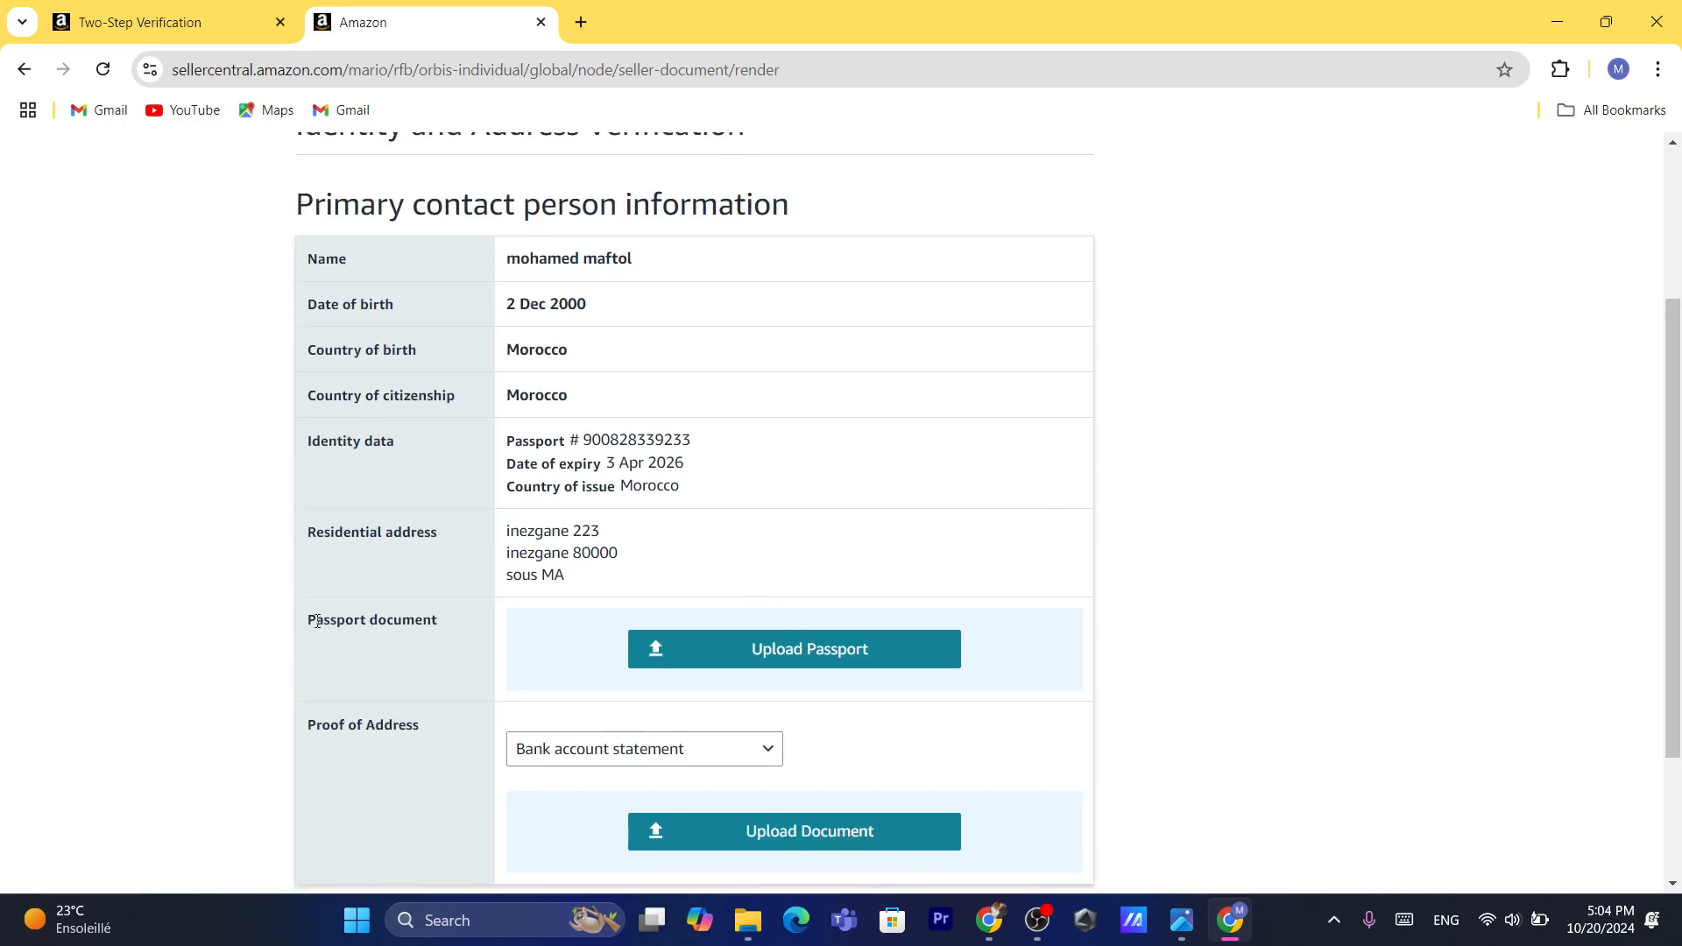
double_click(317, 622)
scroll(1679, 351, down, 3)
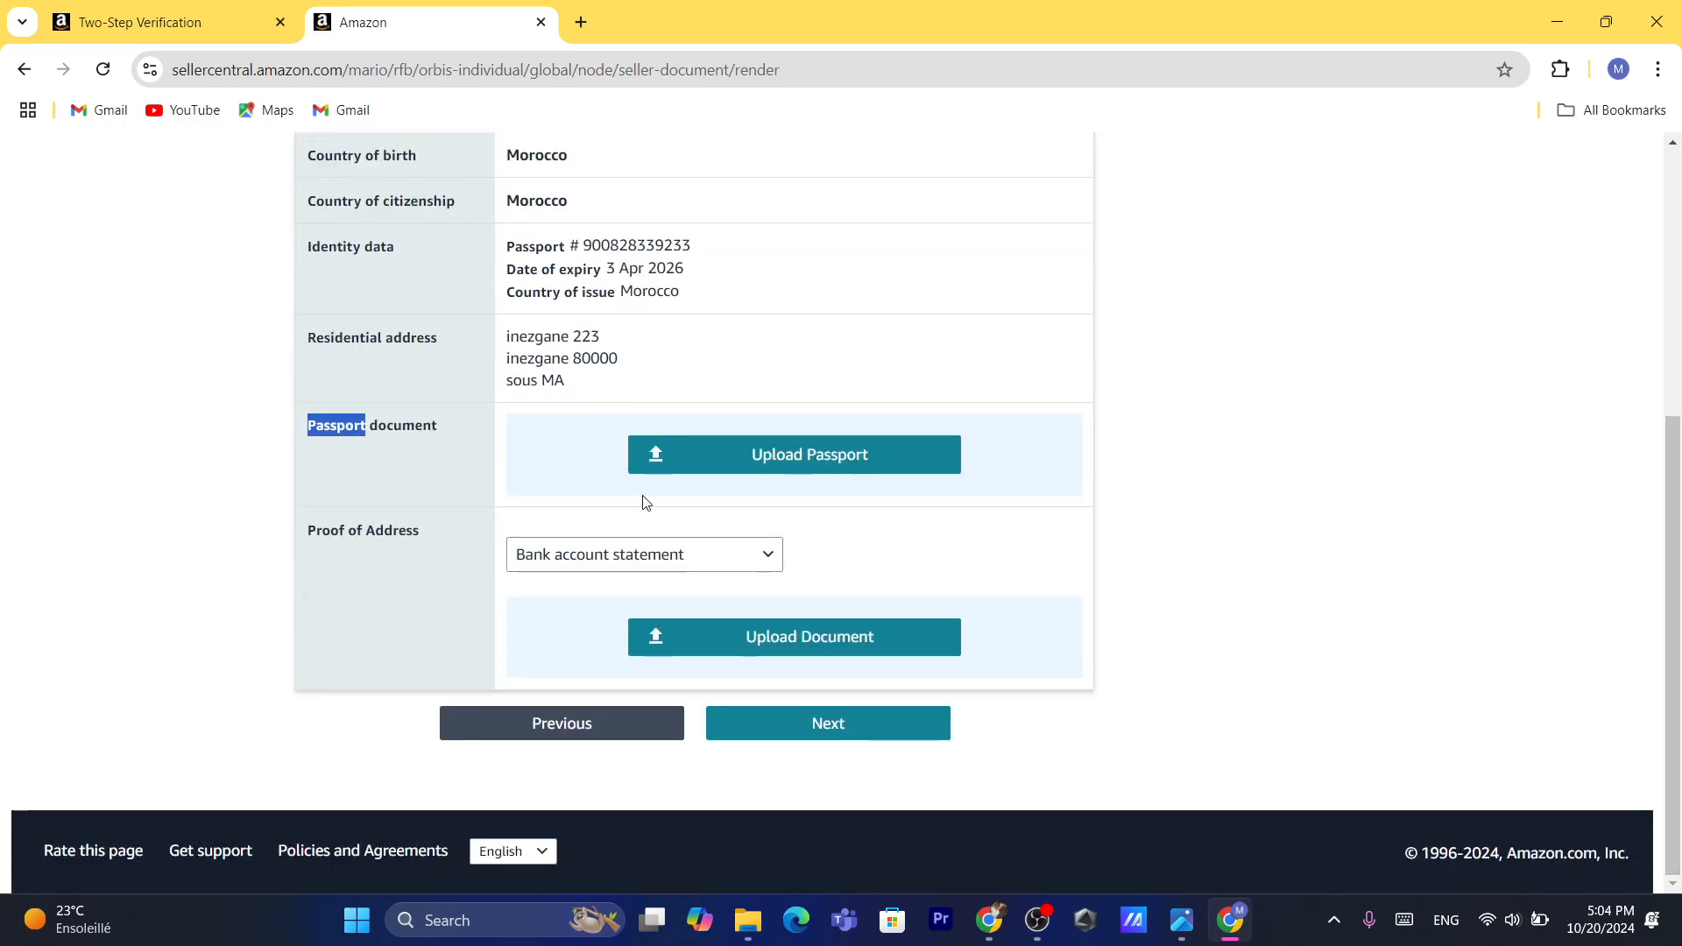
click(875, 567)
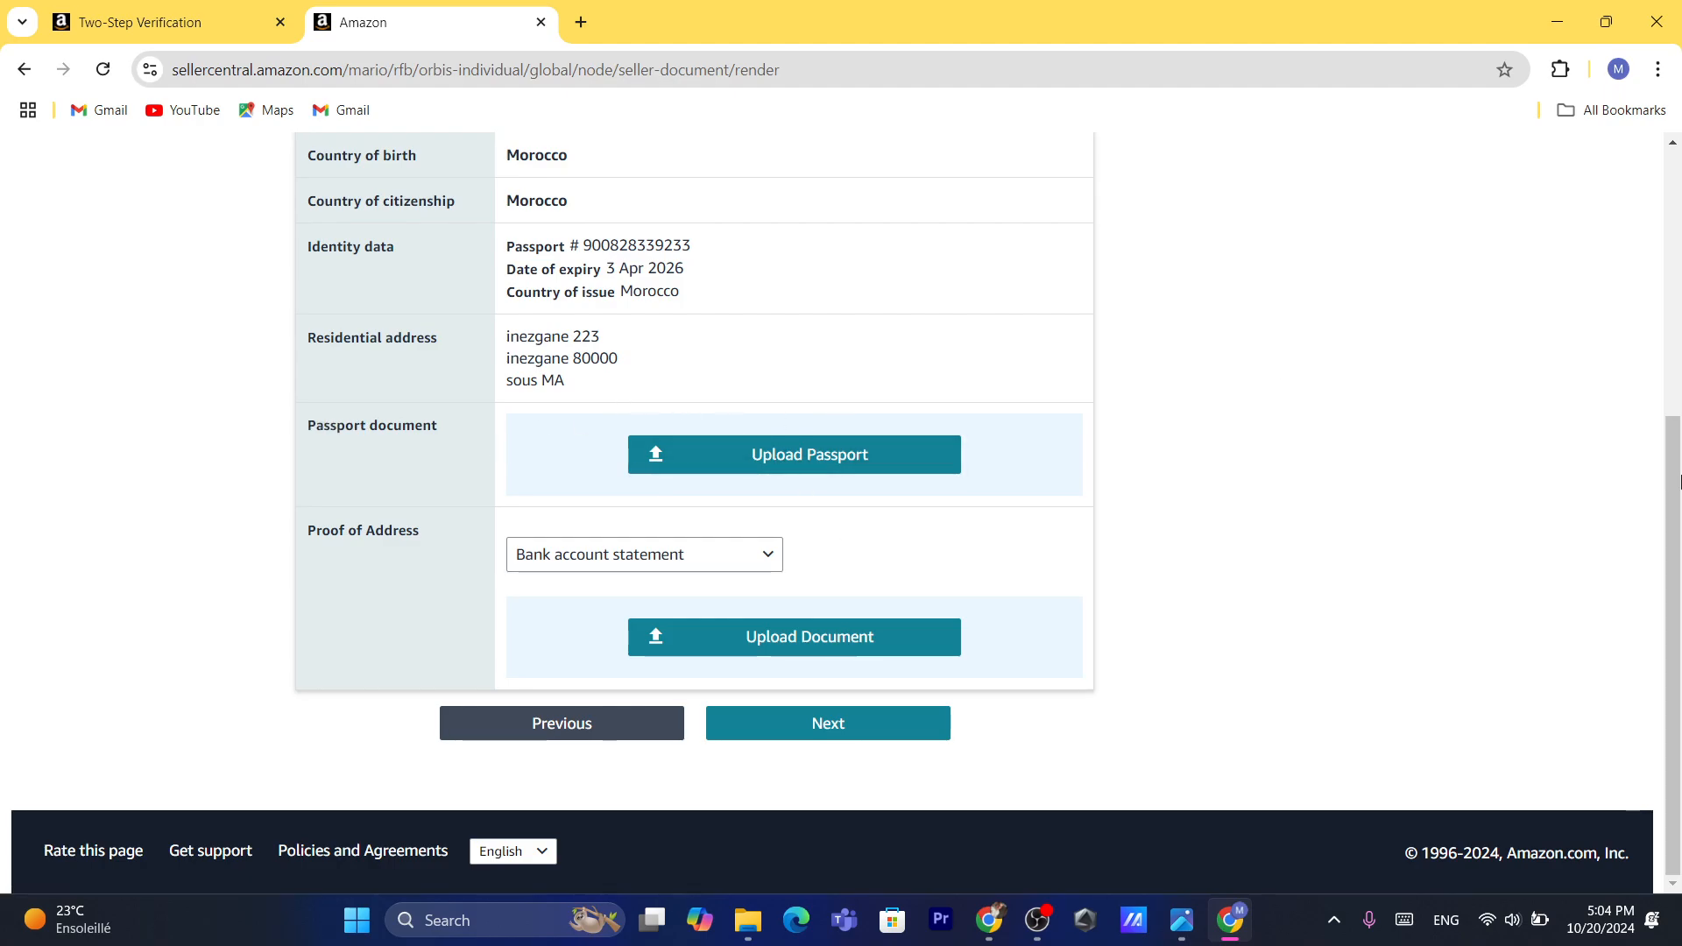
scroll(613, 368, up, 5)
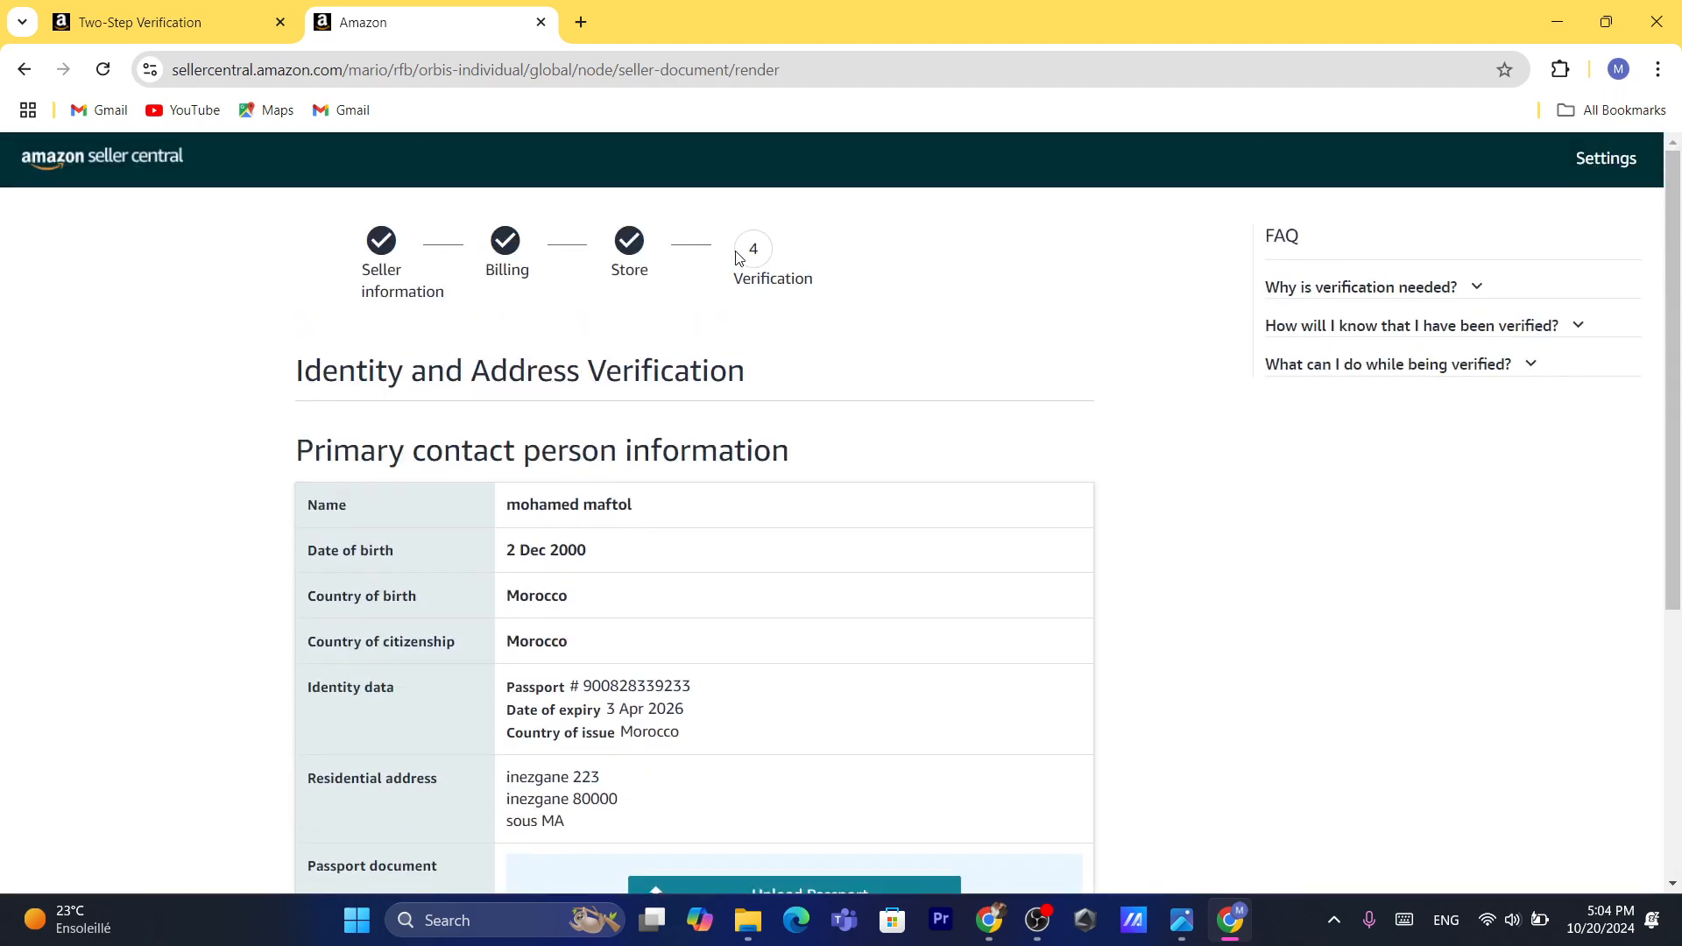
scroll(1023, 570, down, 2)
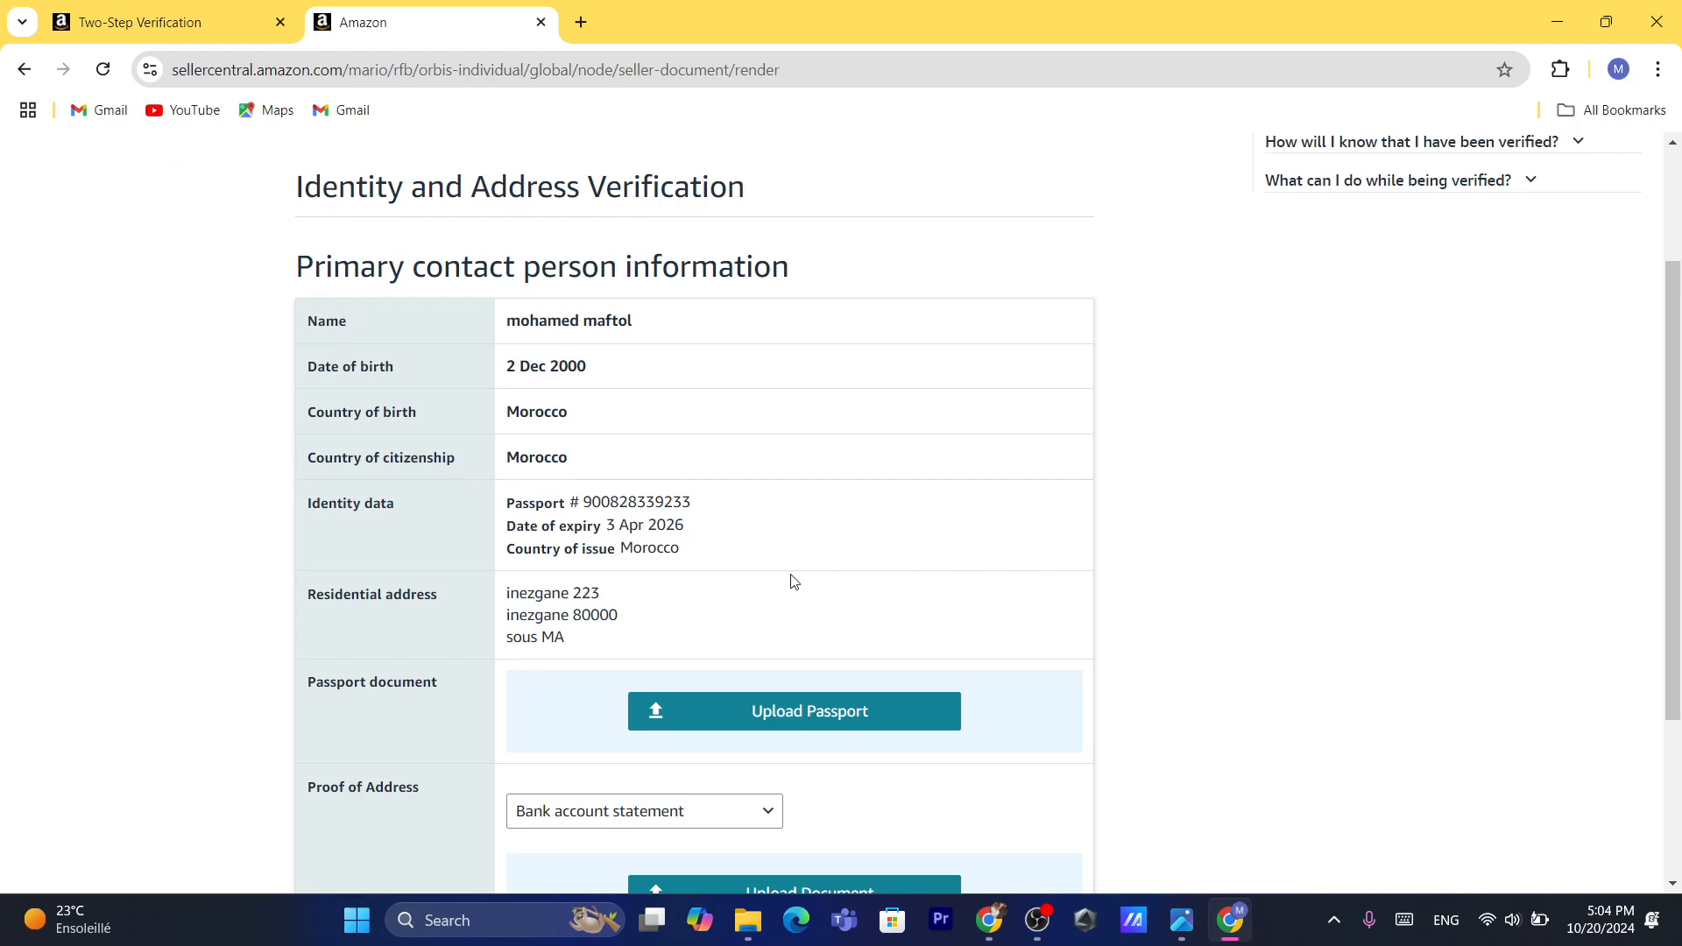
drag(702, 627, 519, 322)
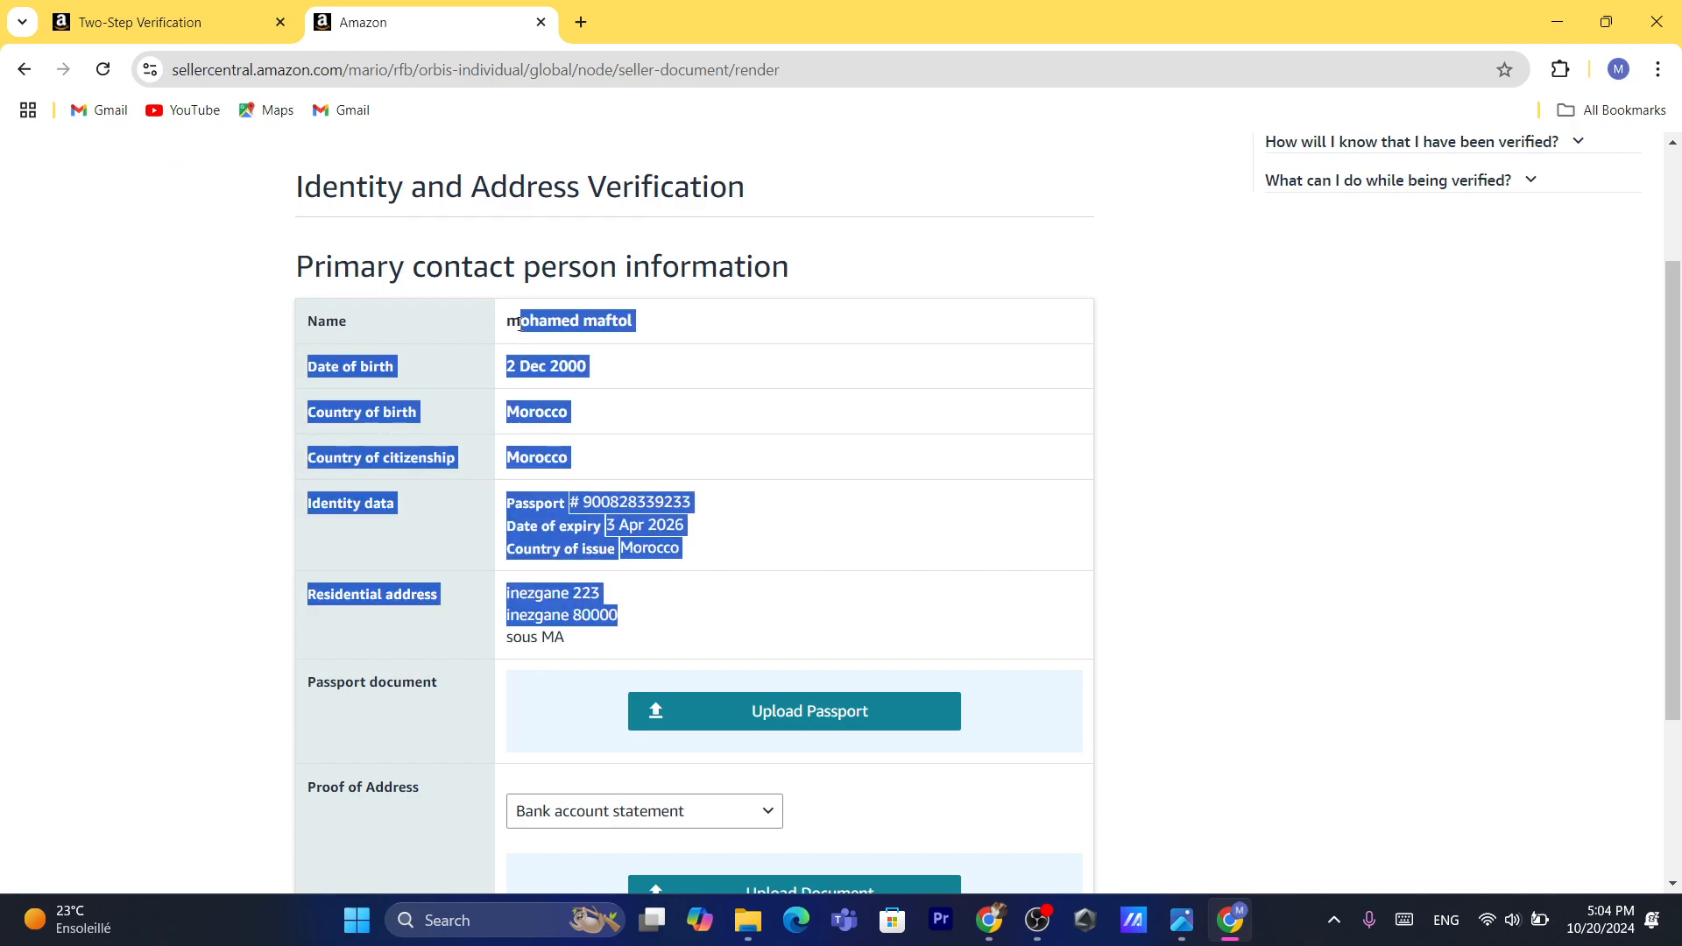
click(410, 252)
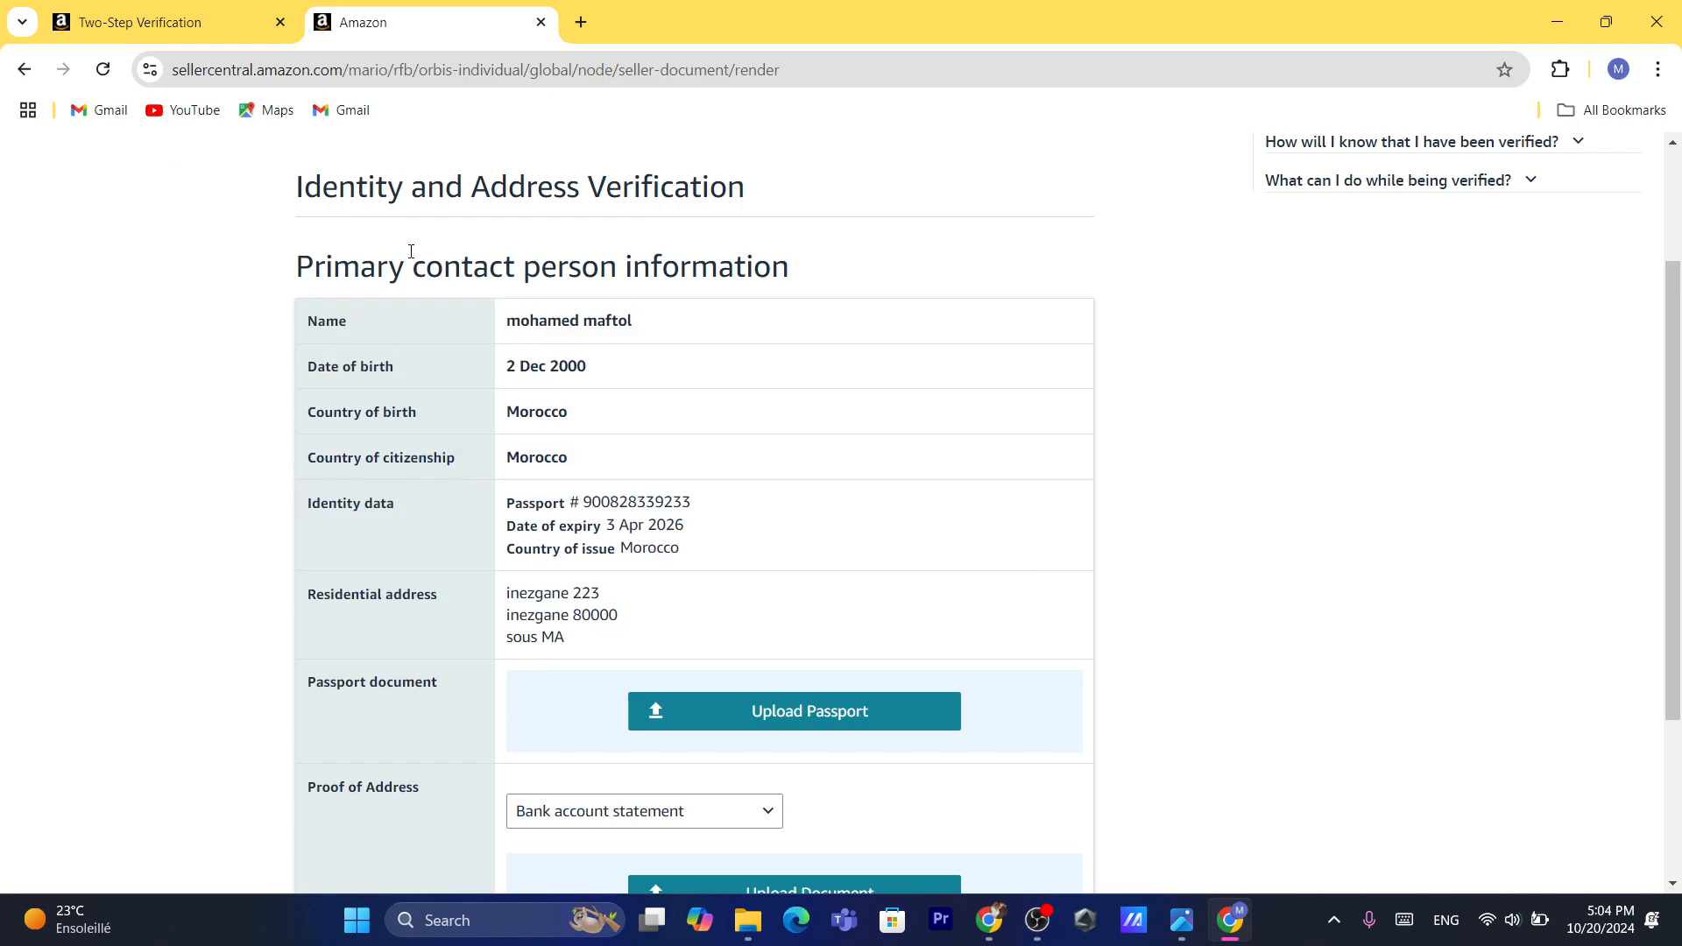
triple_click(541, 282)
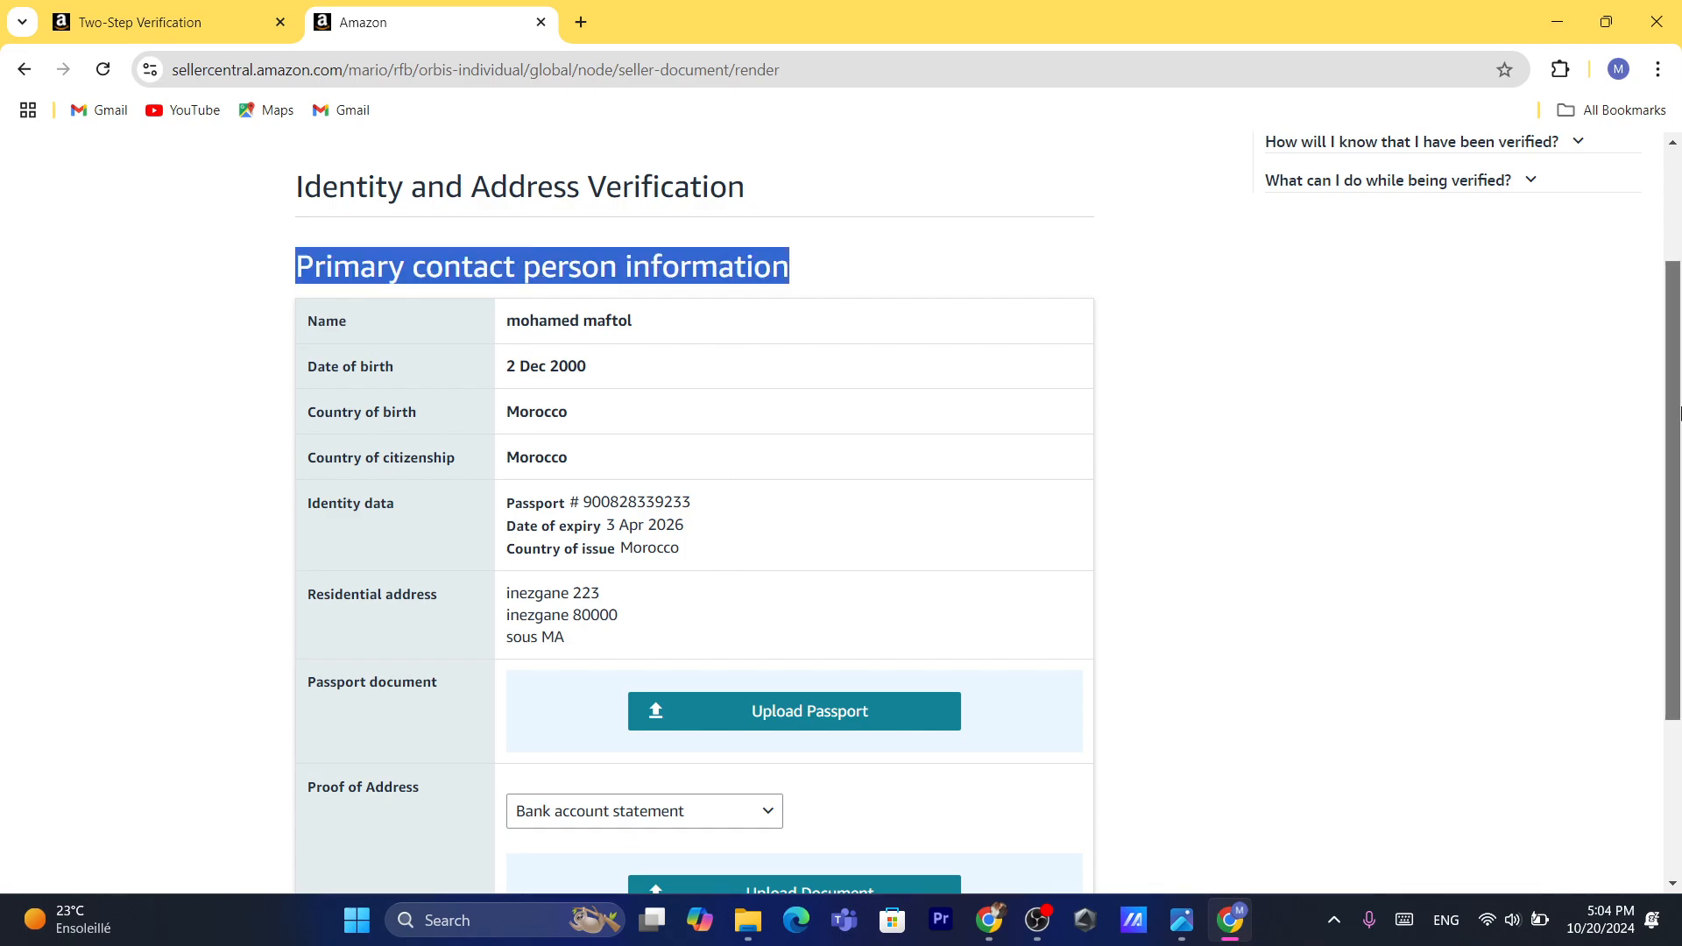
scroll(748, 398, down, 2)
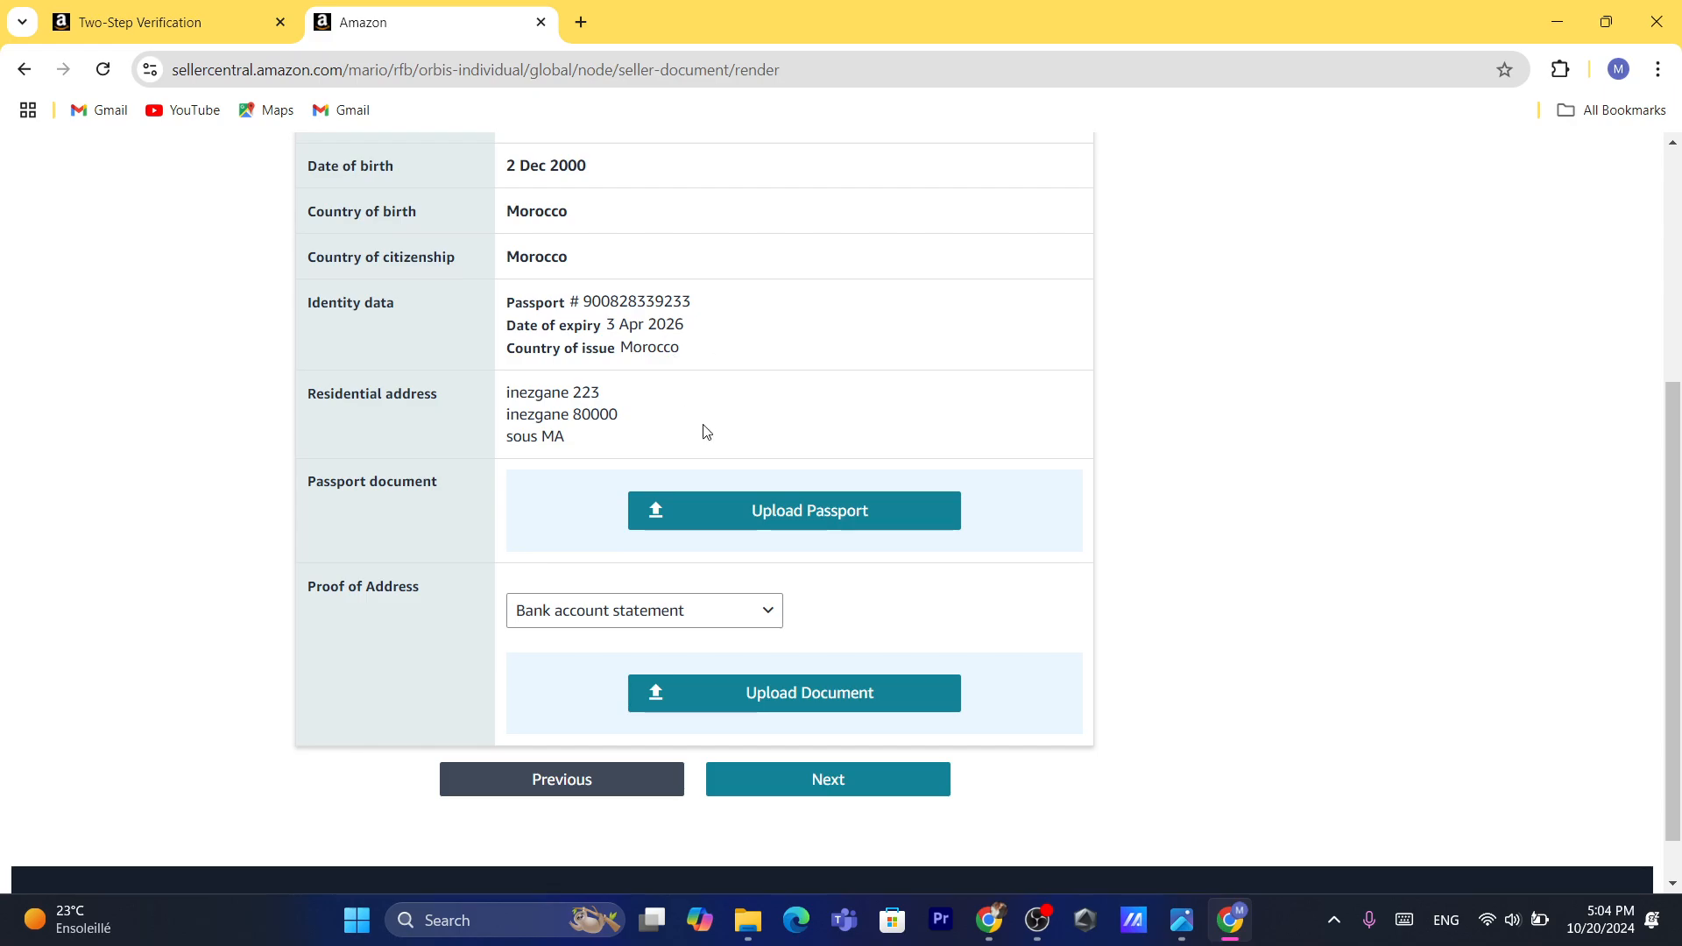
drag(703, 425, 531, 152)
click(531, 152)
drag(1674, 615, 1577, 402)
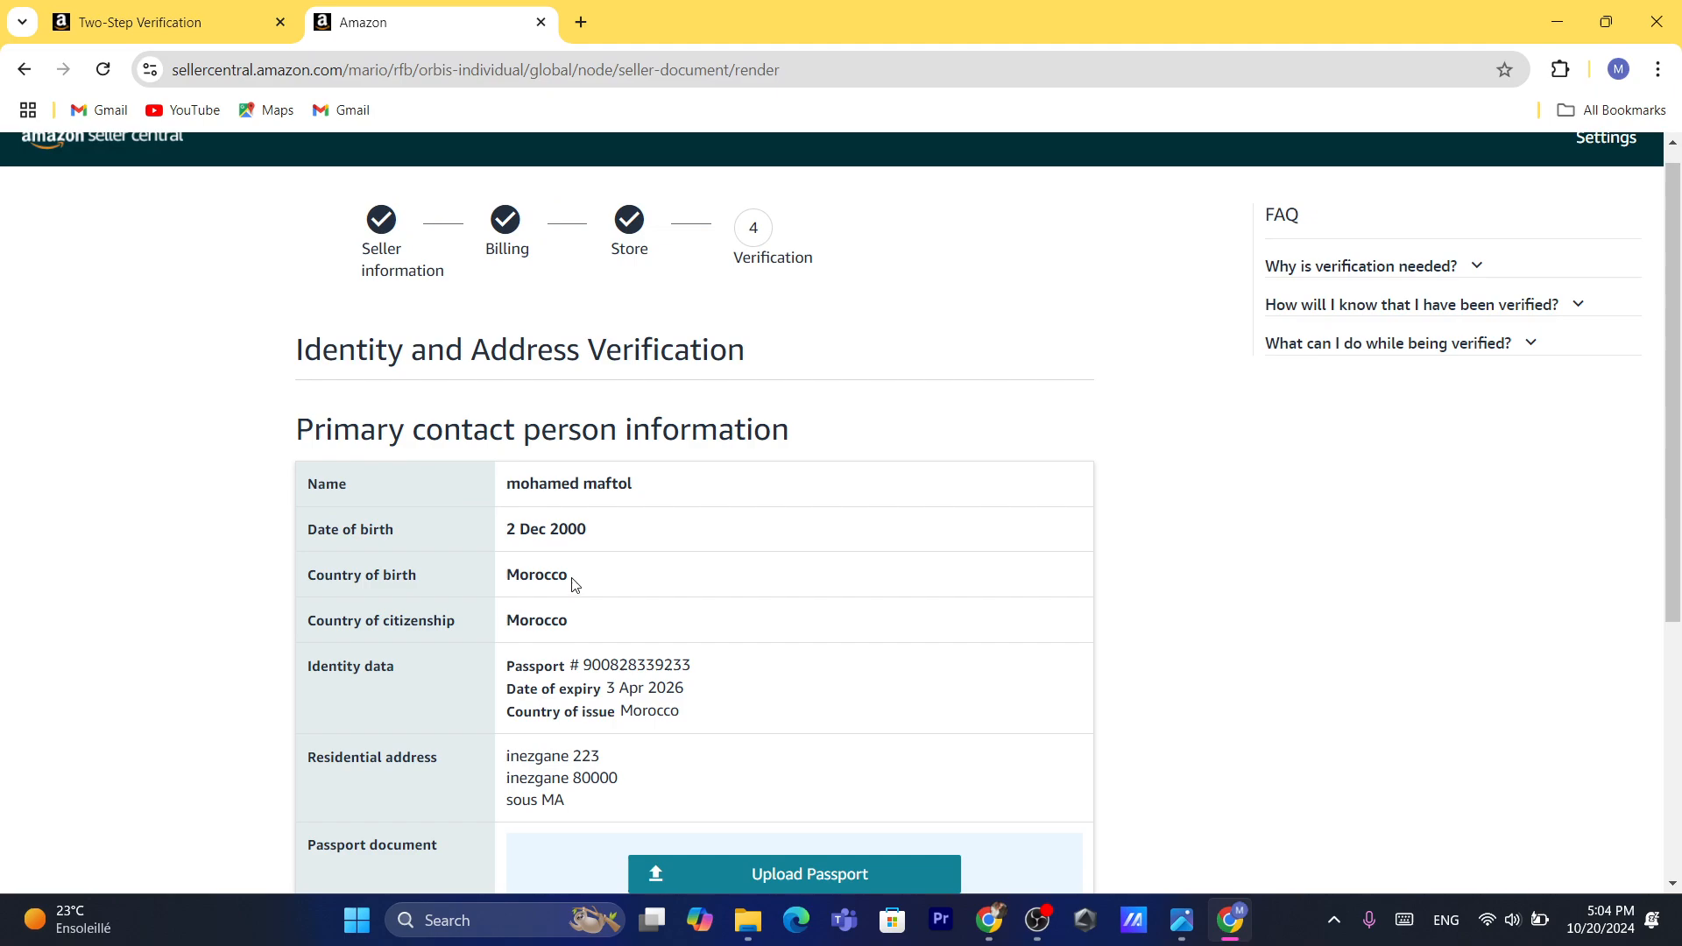